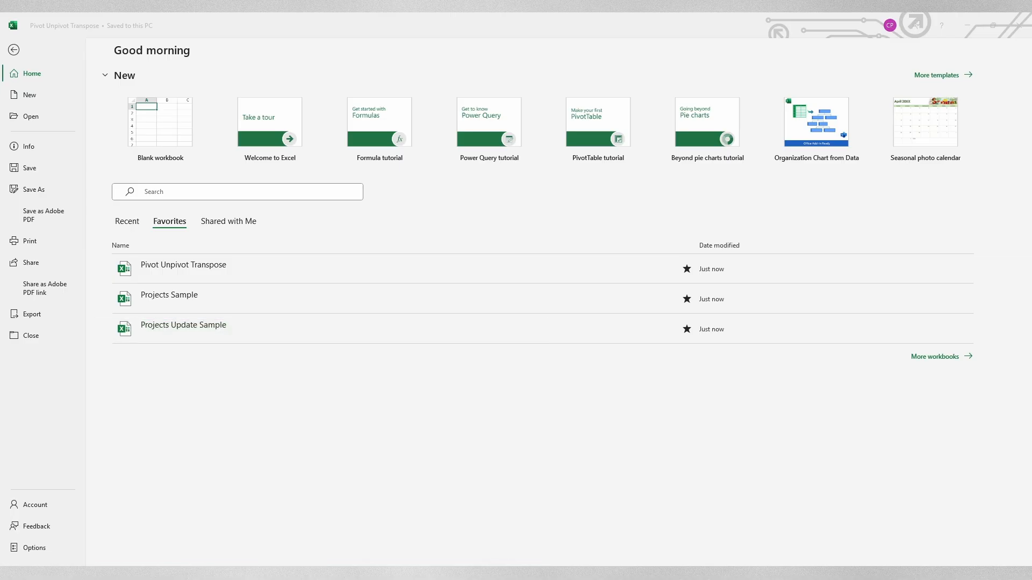
# - Open the Projects Sample workbook and review which Azure, database and file sources data can be imported from
pyautogui.click(346, 306)
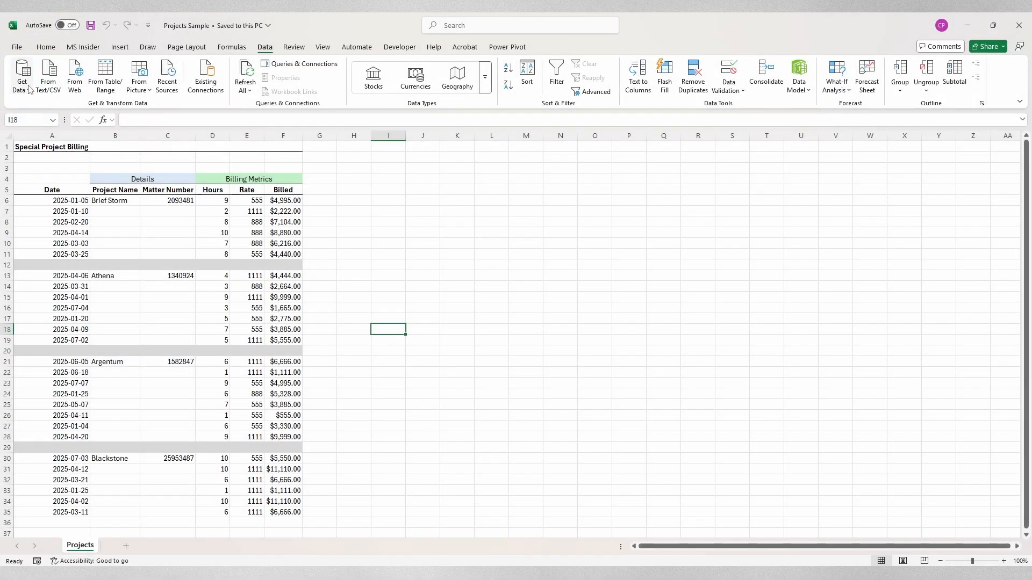
pyautogui.click(29, 87)
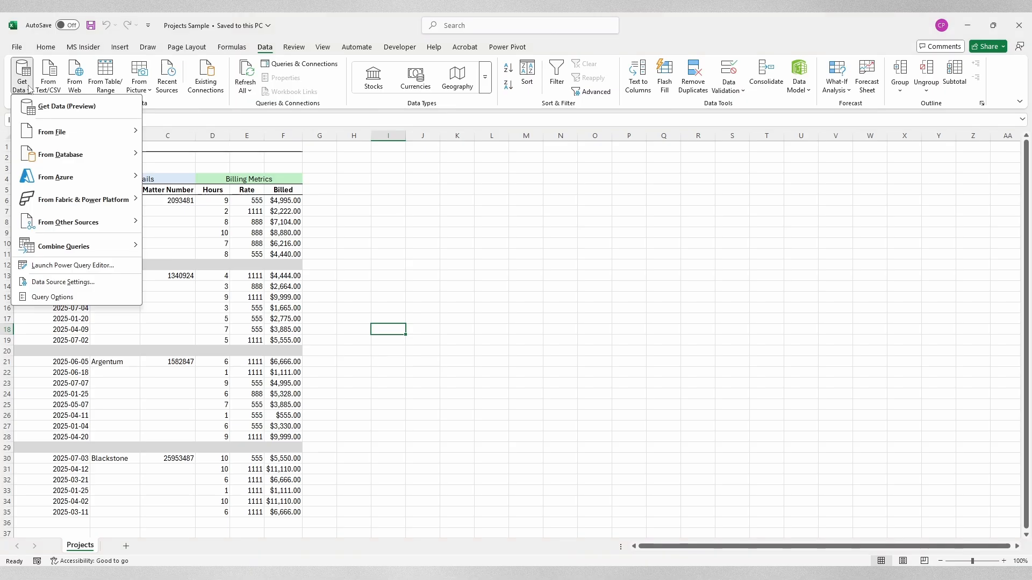
pyautogui.moveTo(110, 185)
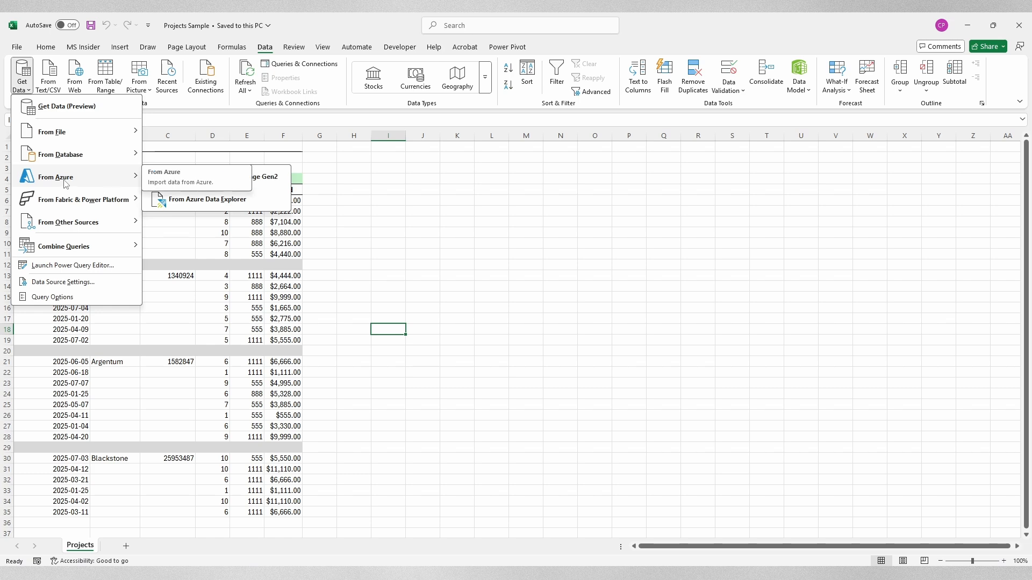
pyautogui.moveTo(76, 165)
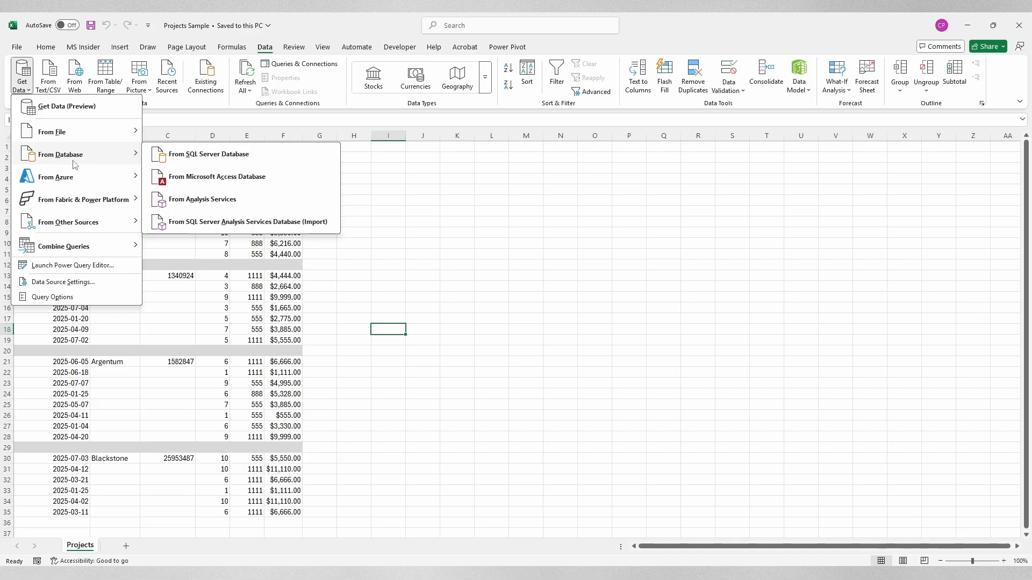
pyautogui.moveTo(90, 134)
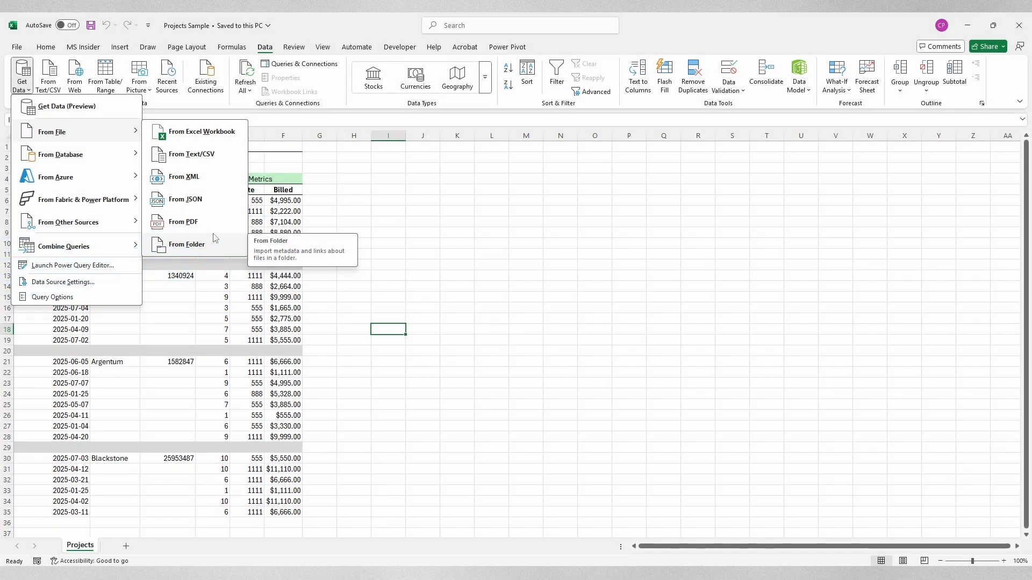
pyautogui.click(454, 233)
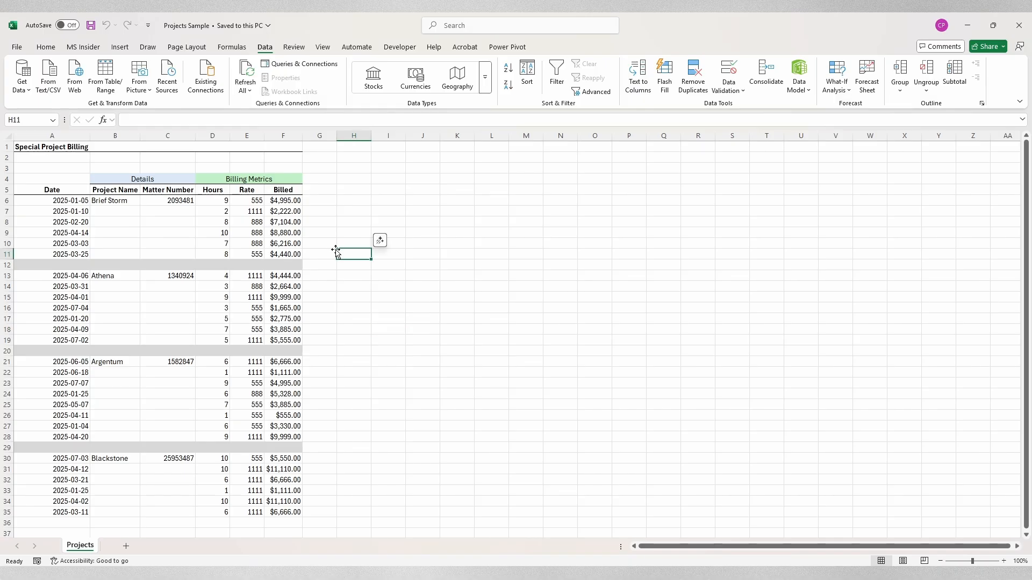
pyautogui.click(155, 190)
pyautogui.click(185, 239)
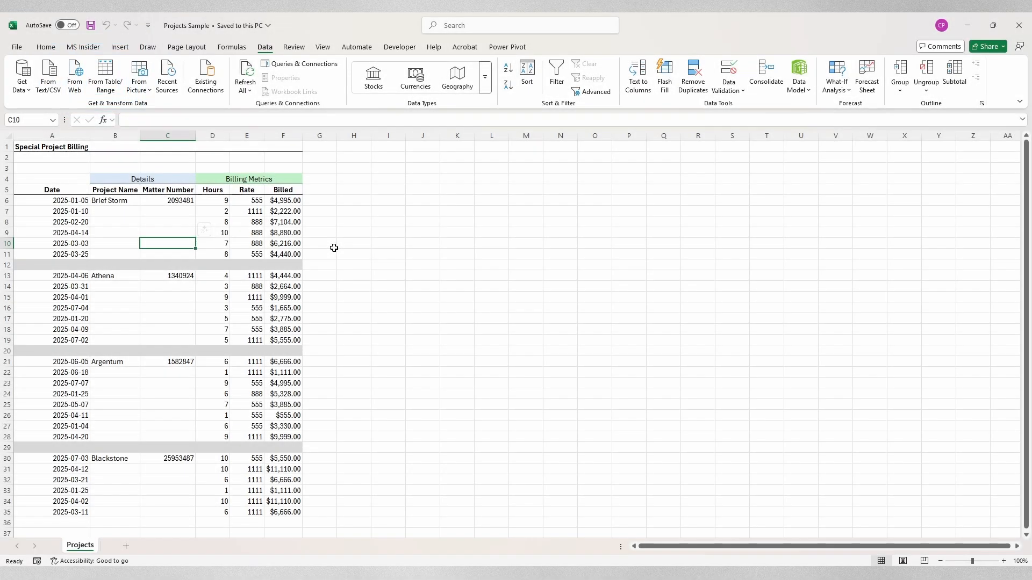
pyautogui.click(342, 245)
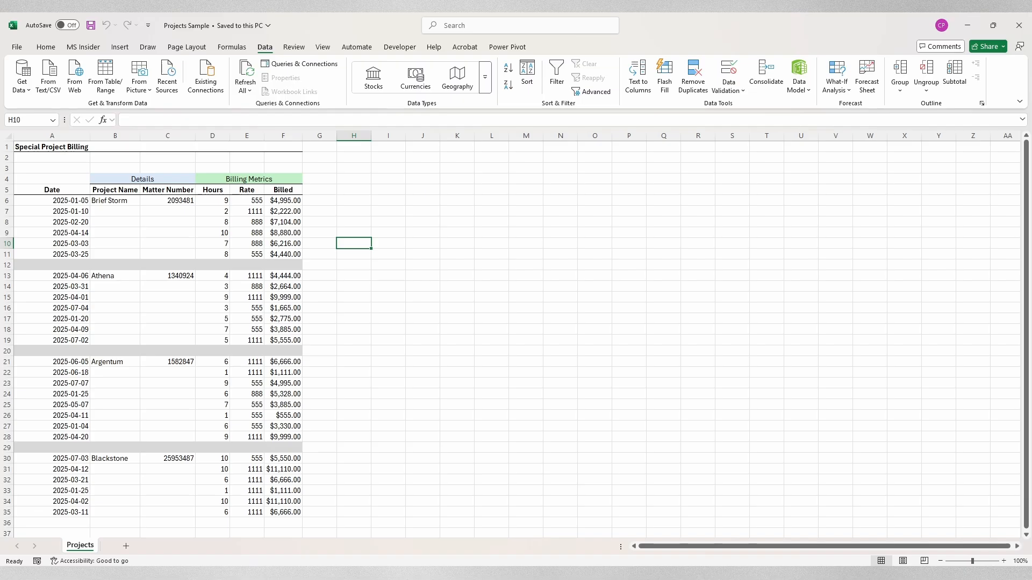
# - Create a blank workbook and import data into it from the Projects Sample Excel workbook
pyautogui.hotkey('ctrl', 'n')
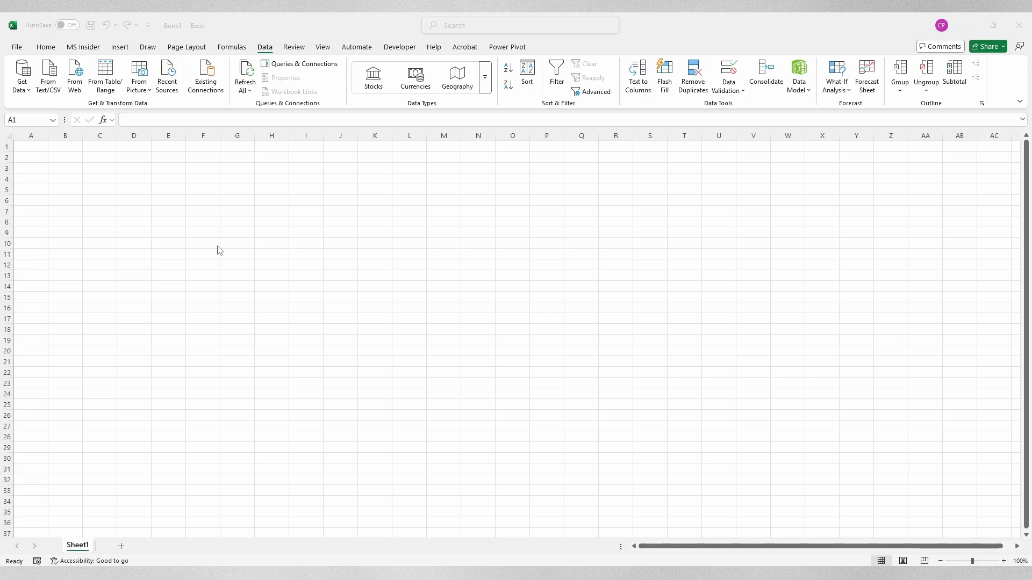
pyautogui.click(28, 93)
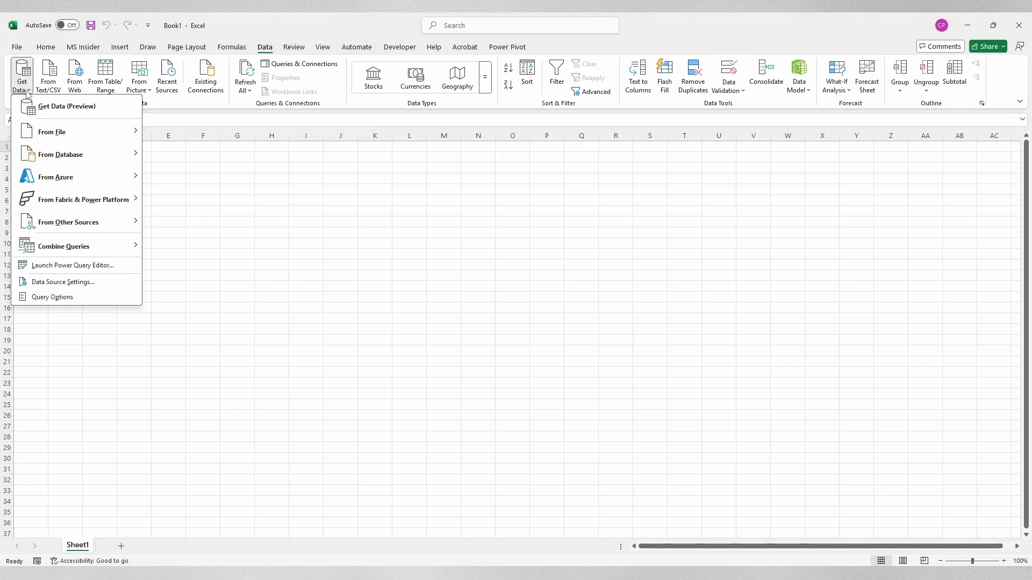
pyautogui.moveTo(110, 132)
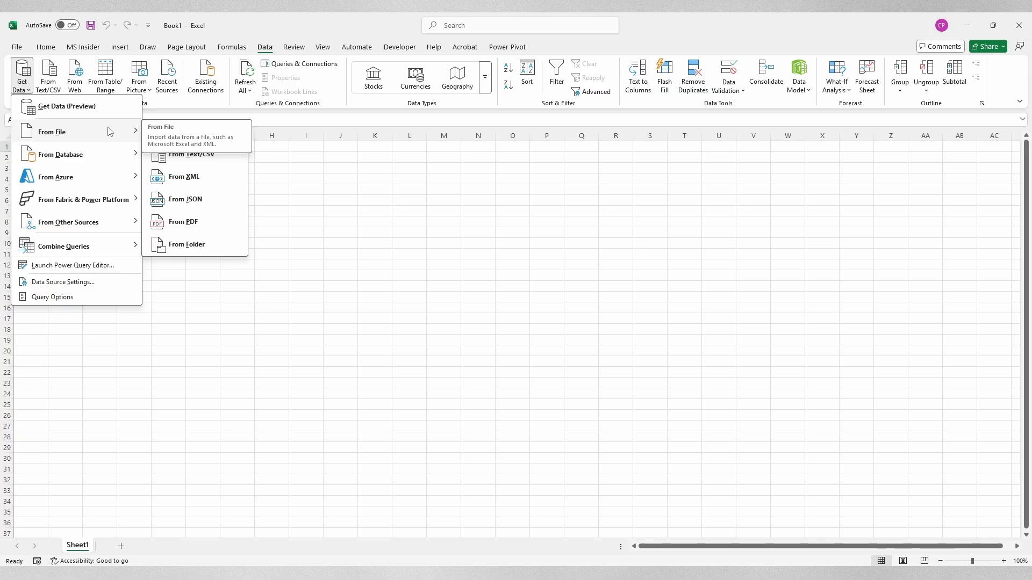
pyautogui.click(194, 132)
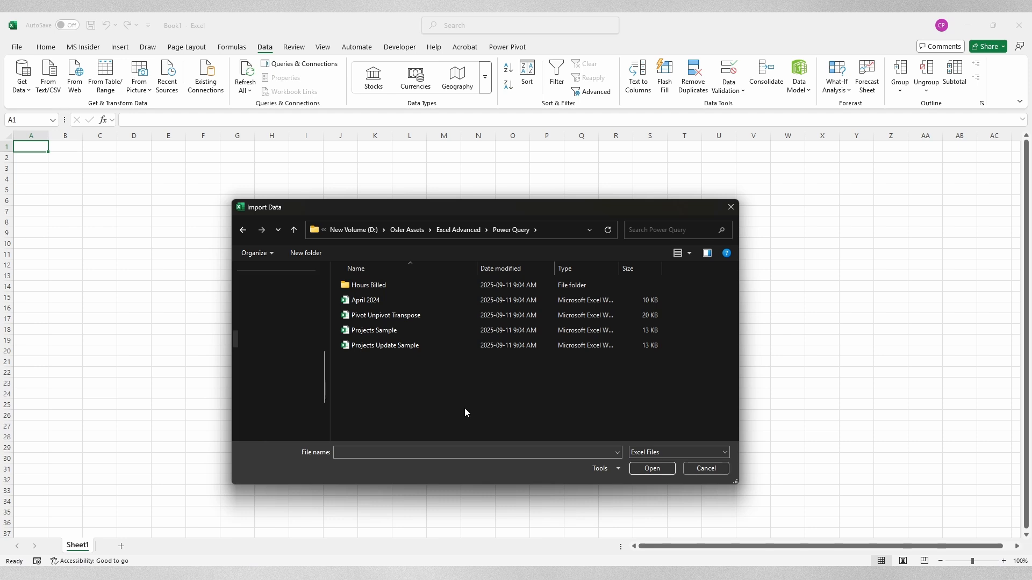
pyautogui.click(395, 330)
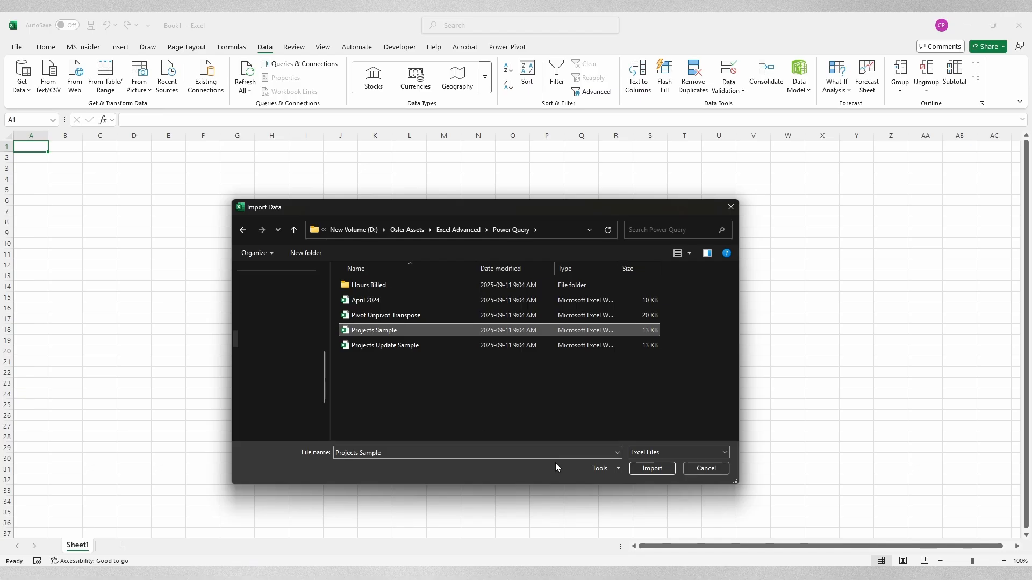
pyautogui.click(651, 468)
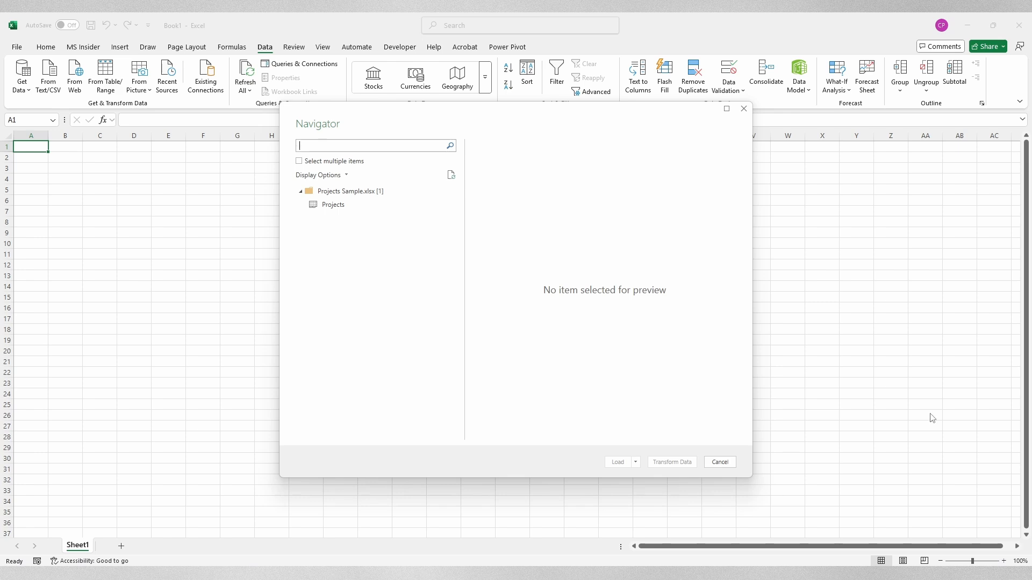
# - Preview the Projects sheet in a widened Navigator and load it for transformation in a maximized Power Query Editor
pyautogui.click(332, 204)
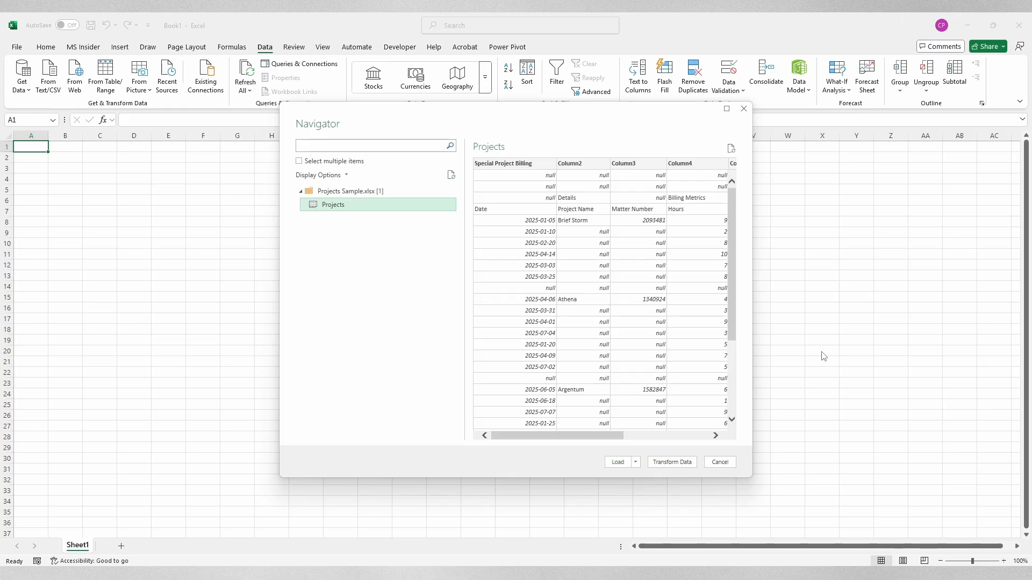
pyautogui.moveTo(752, 361); pyautogui.dragTo(956, 360)
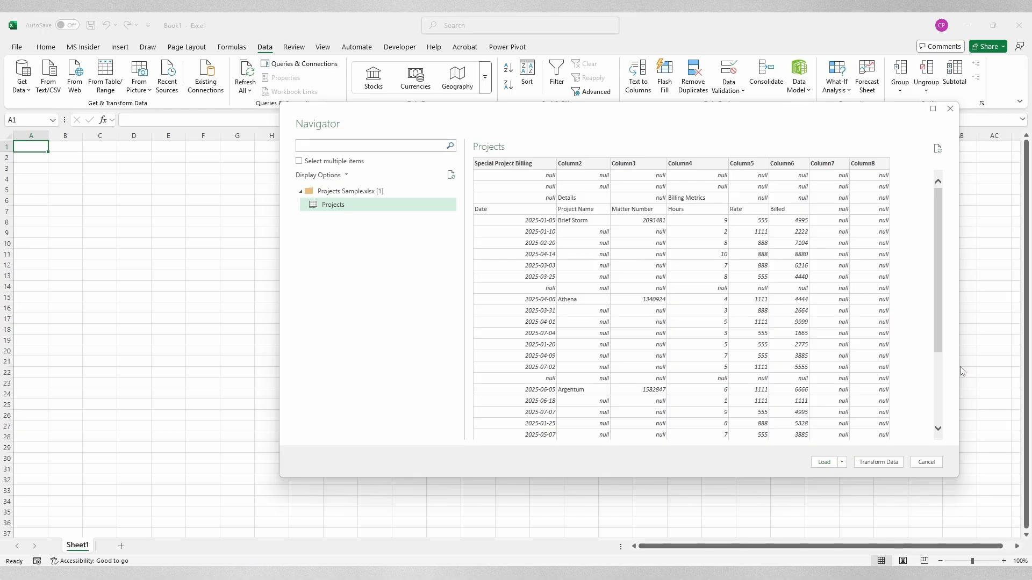
pyautogui.click(878, 462)
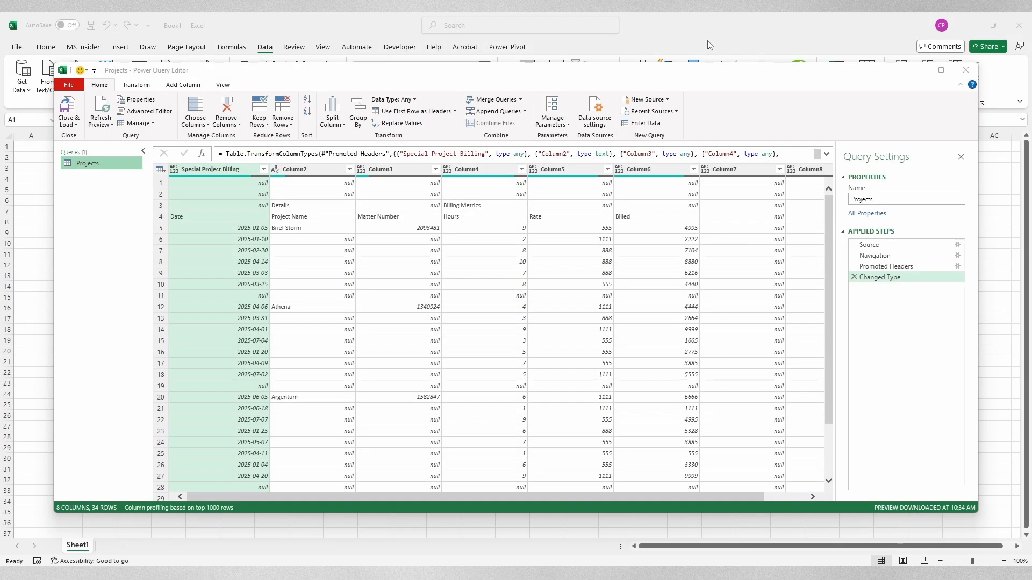
pyautogui.click(941, 70)
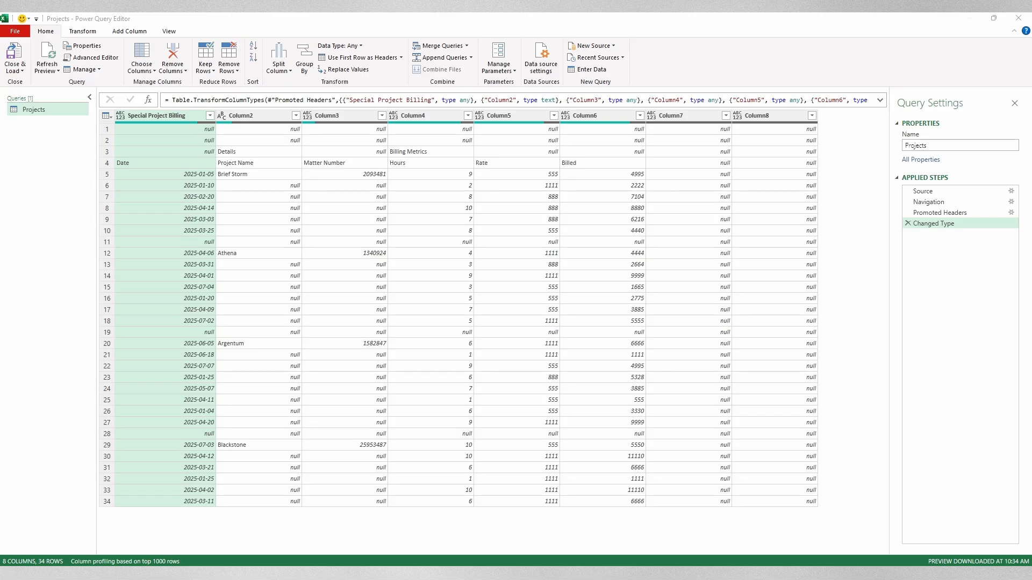
# - Examine the Source, Navigation, Promoted Headers and Changed Type steps of the query, including the Navigation step's settings
pyautogui.click(935, 191)
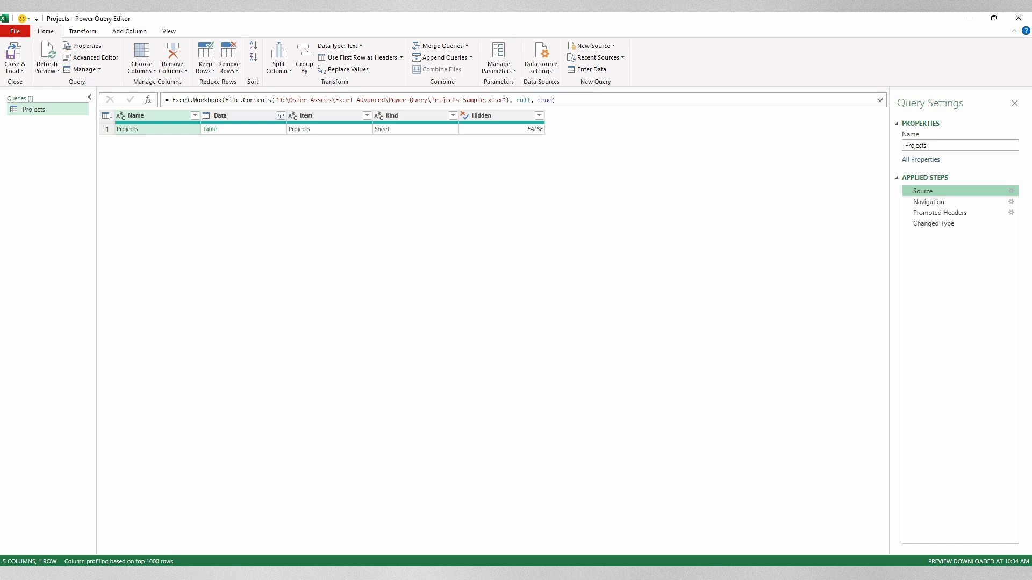
pyautogui.click(937, 202)
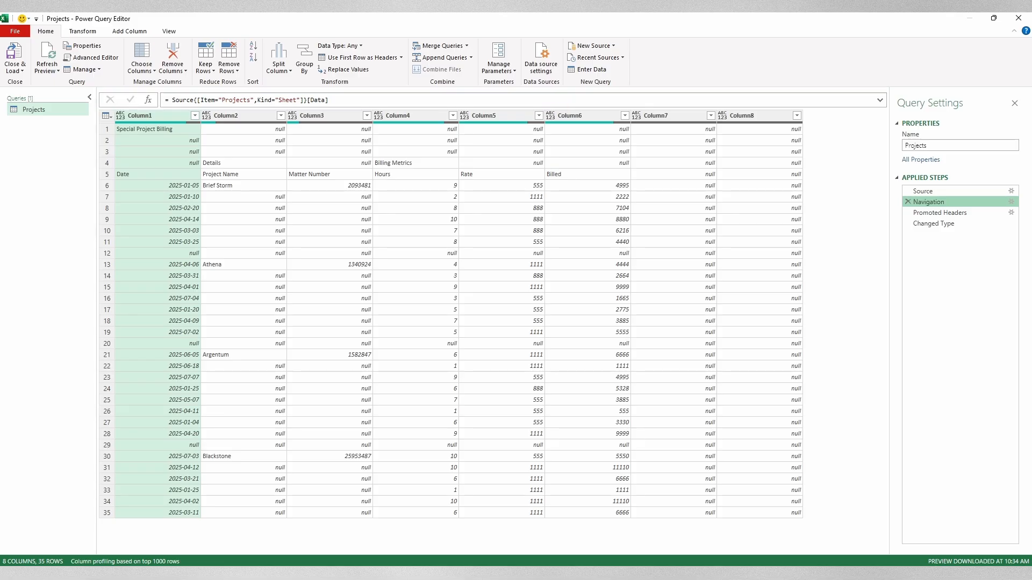
pyautogui.click(939, 213)
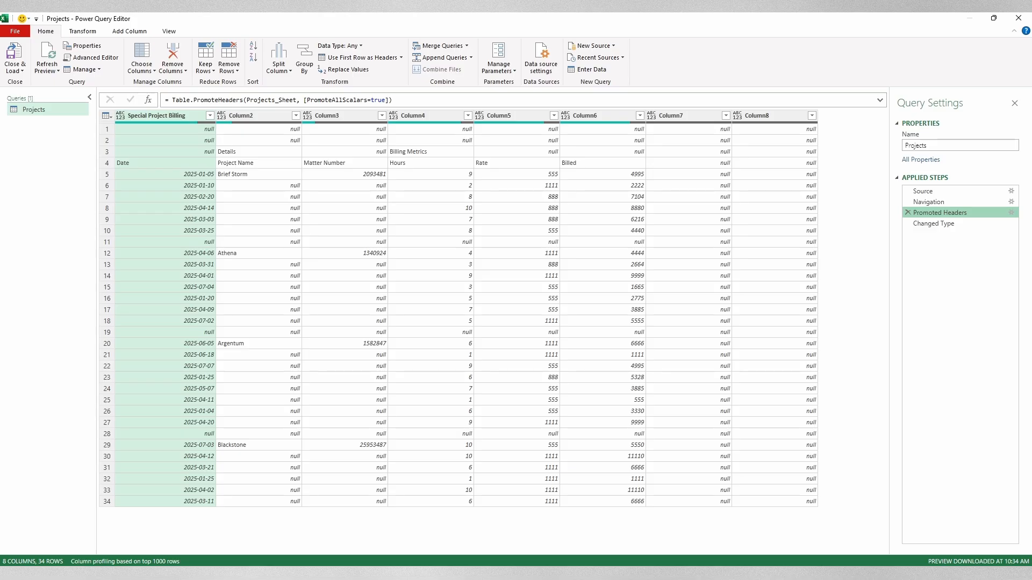
pyautogui.click(954, 224)
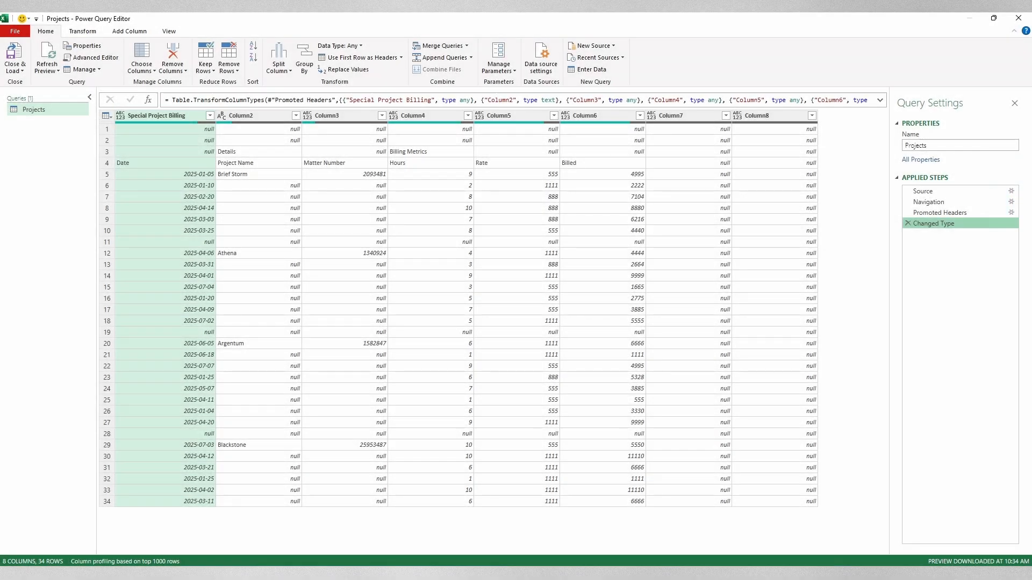
pyautogui.click(1011, 202)
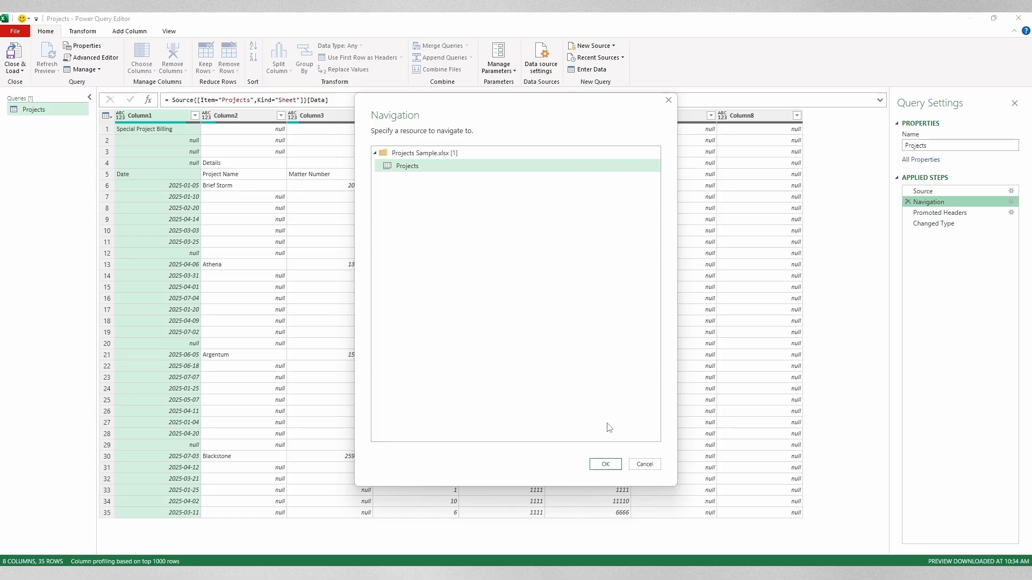
pyautogui.click(645, 464)
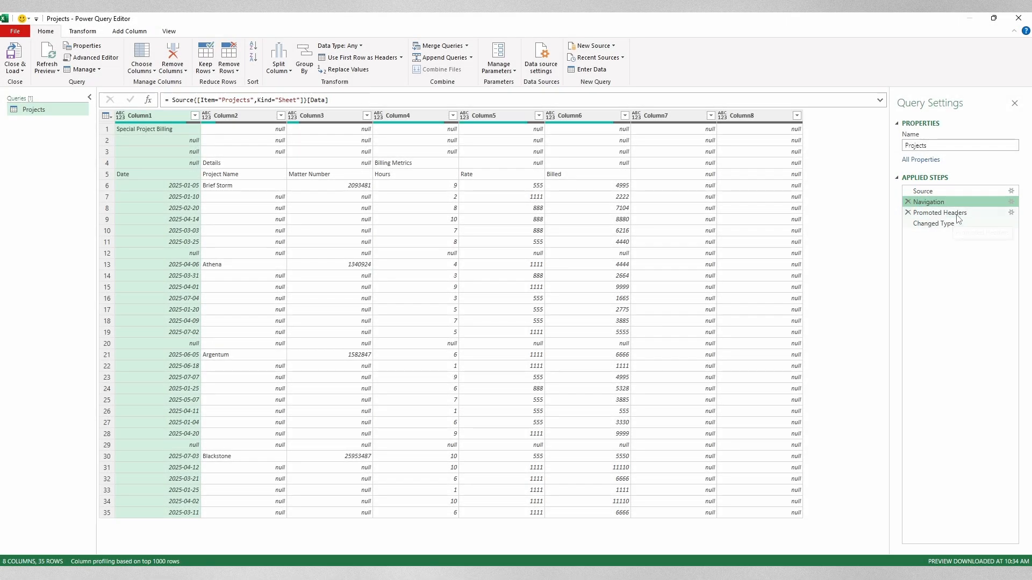
# - Delete the automatic Promoted Headers and Changed Type steps from the Projects query
pyautogui.click(956, 215)
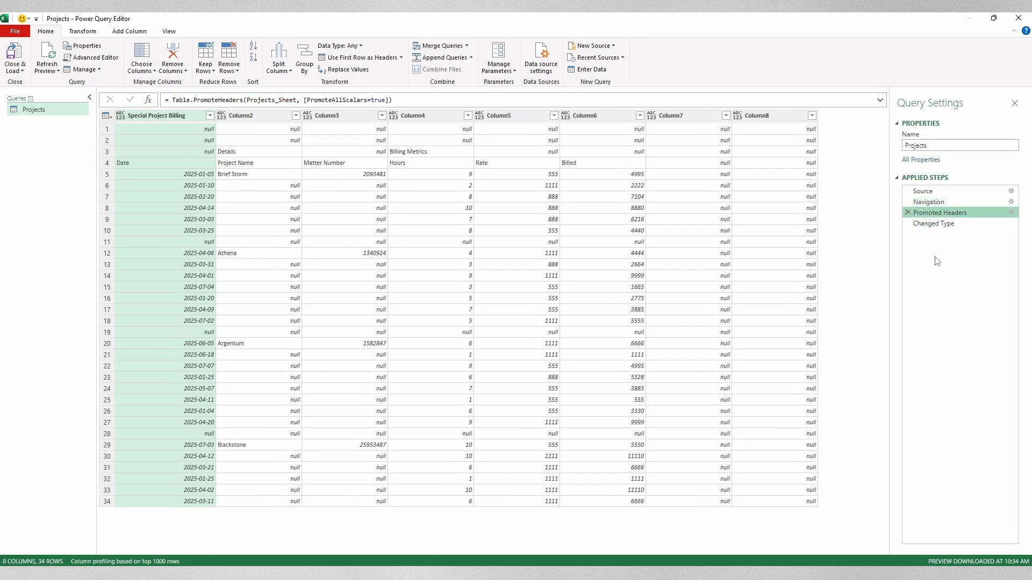
pyautogui.click(907, 213)
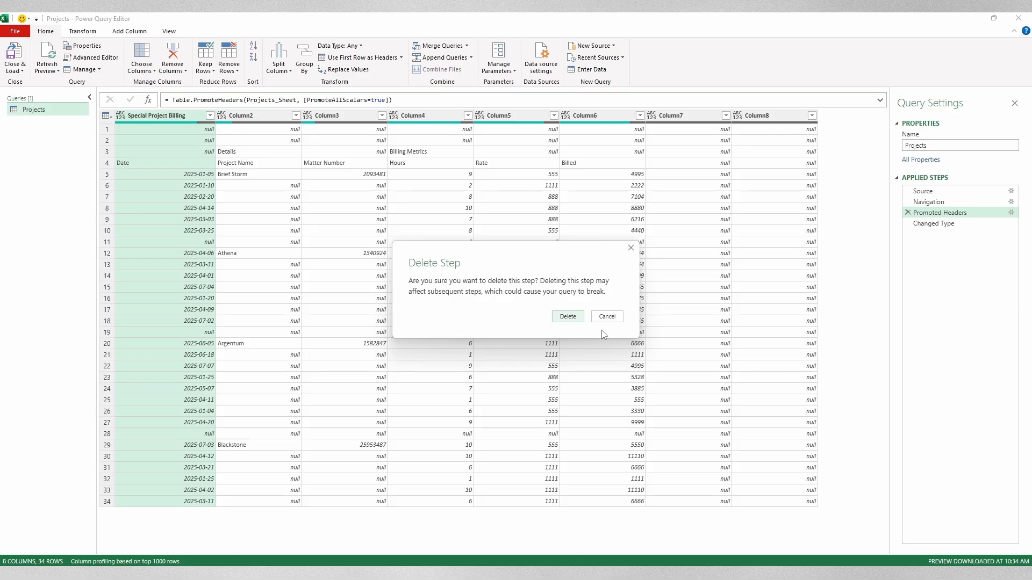
pyautogui.click(563, 316)
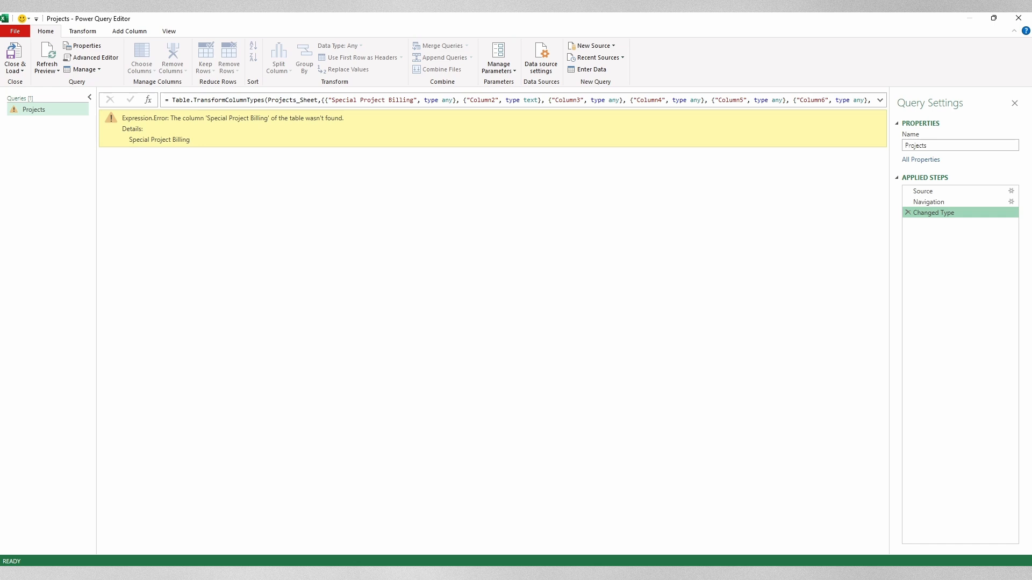
pyautogui.click(907, 213)
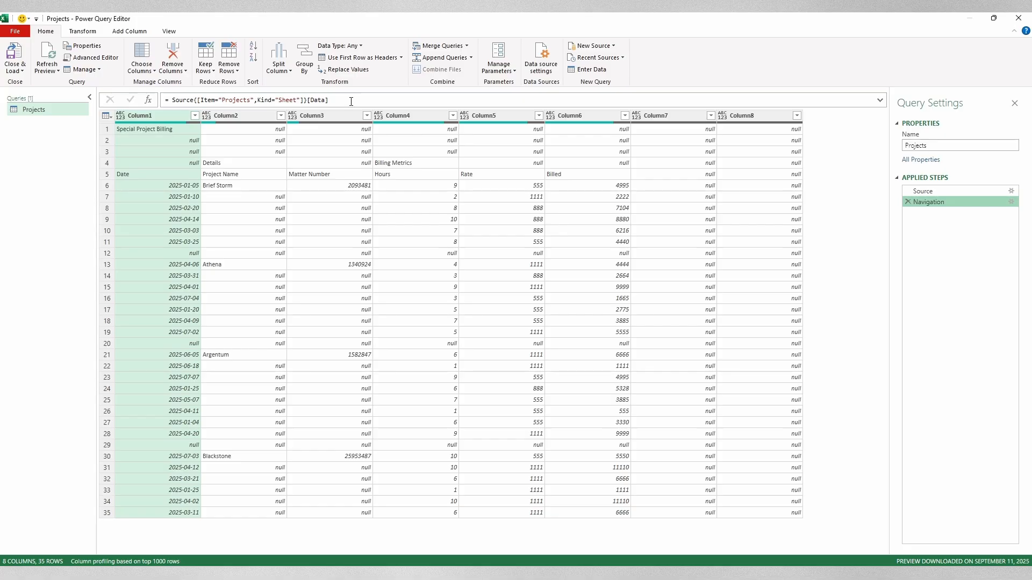
# - Show the column quality indicators in the query's data preview
pyautogui.click(167, 31)
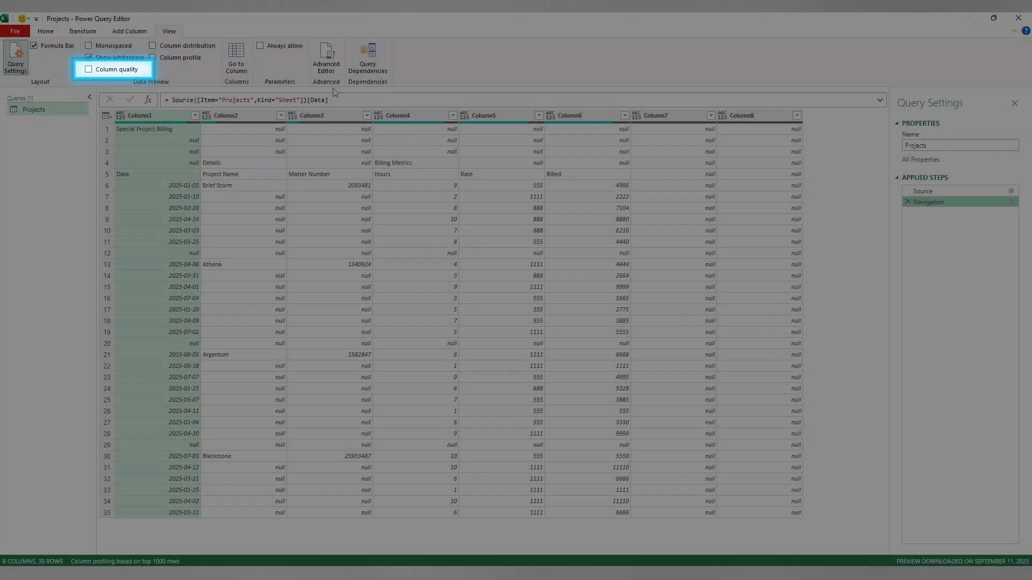
pyautogui.click(88, 69)
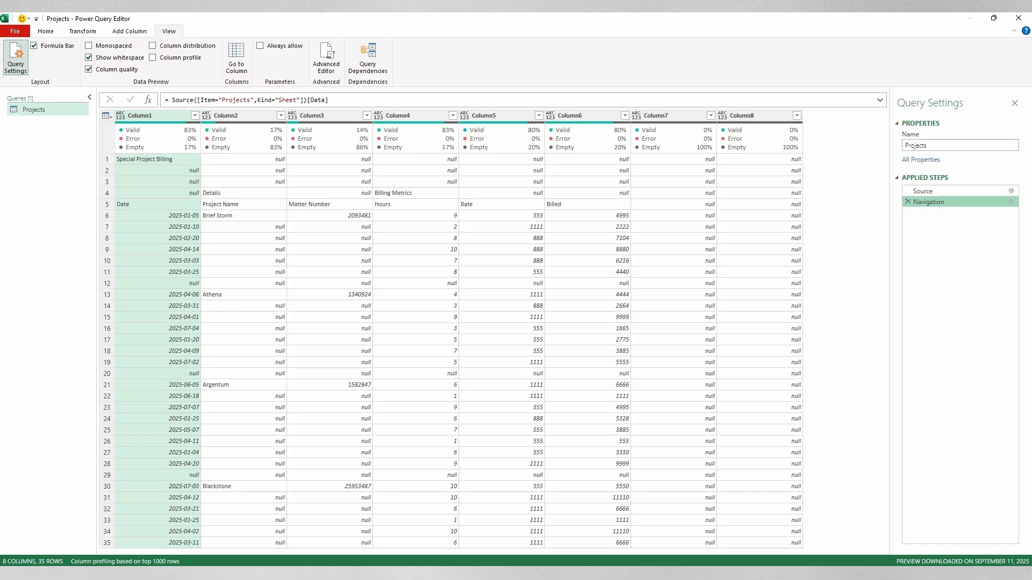
# - Remove the top 4 rows of the Projects query and promote the first remaining row to column headers
pyautogui.click(46, 31)
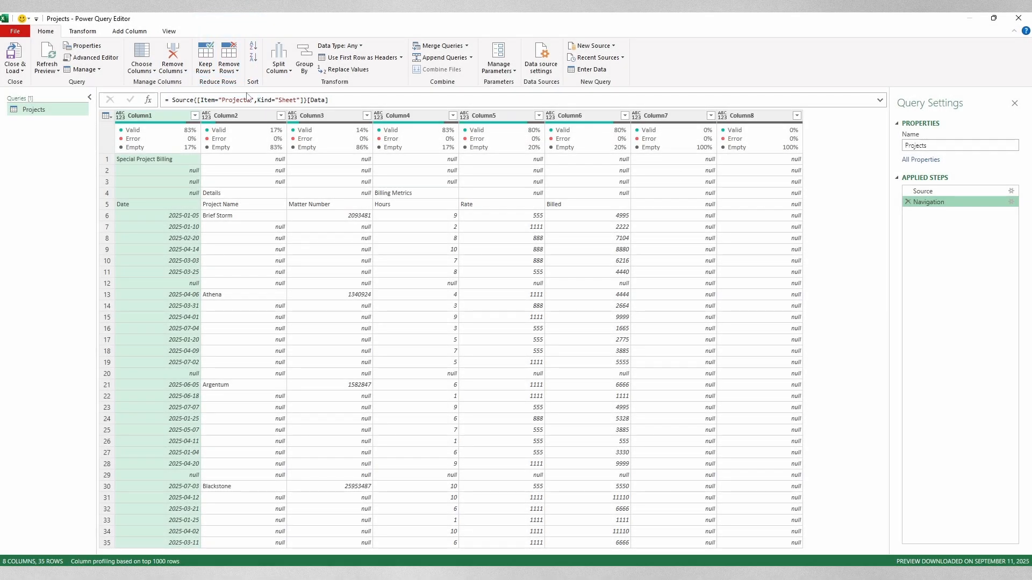
pyautogui.click(237, 72)
pyautogui.click(262, 82)
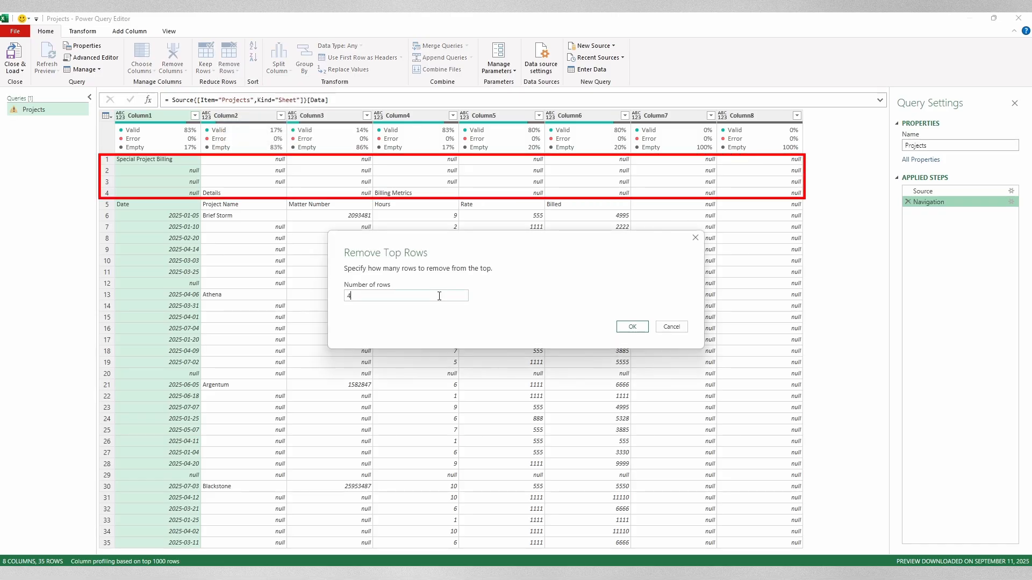
pyautogui.press('Return')
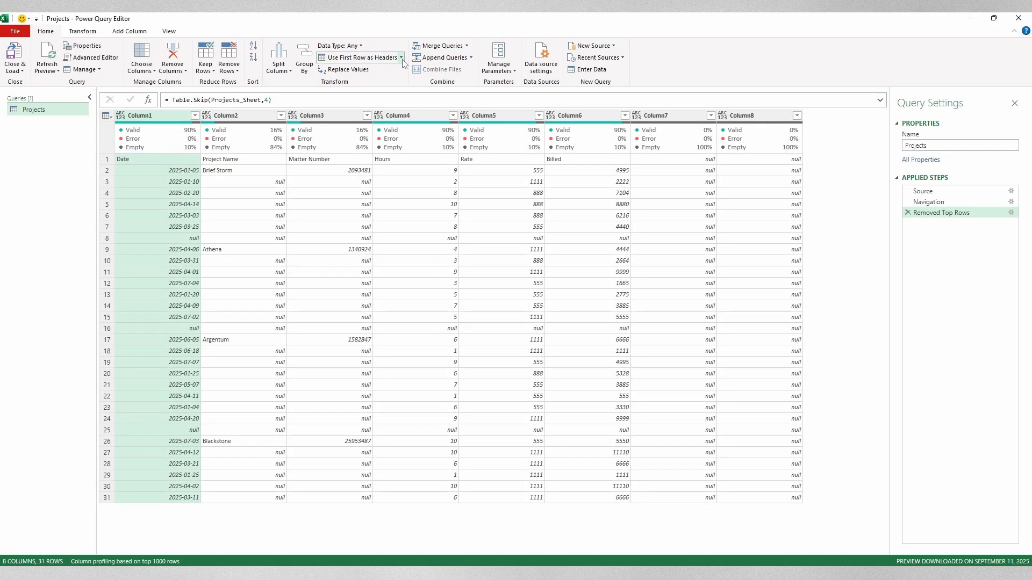
pyautogui.click(401, 58)
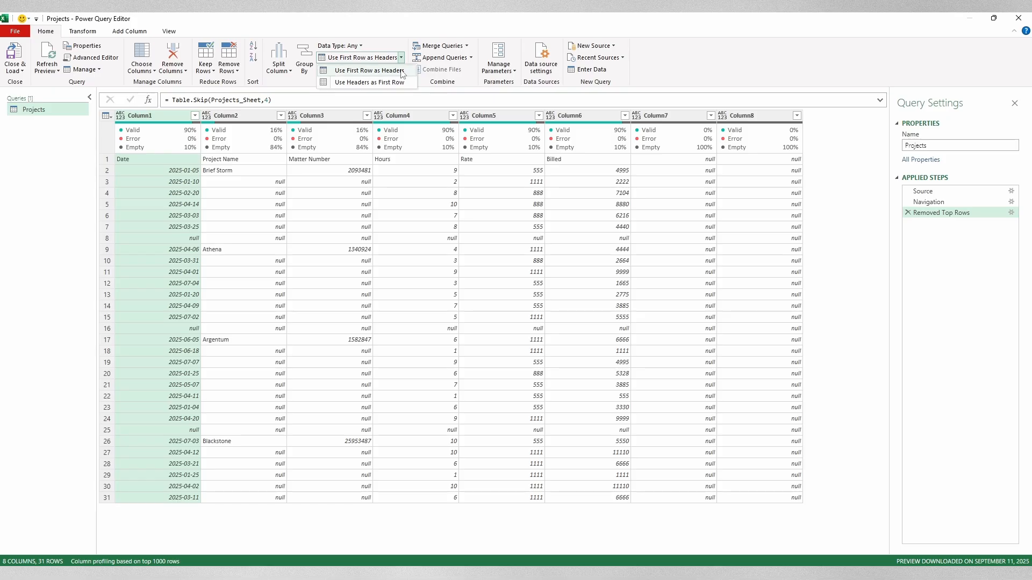
pyautogui.click(386, 71)
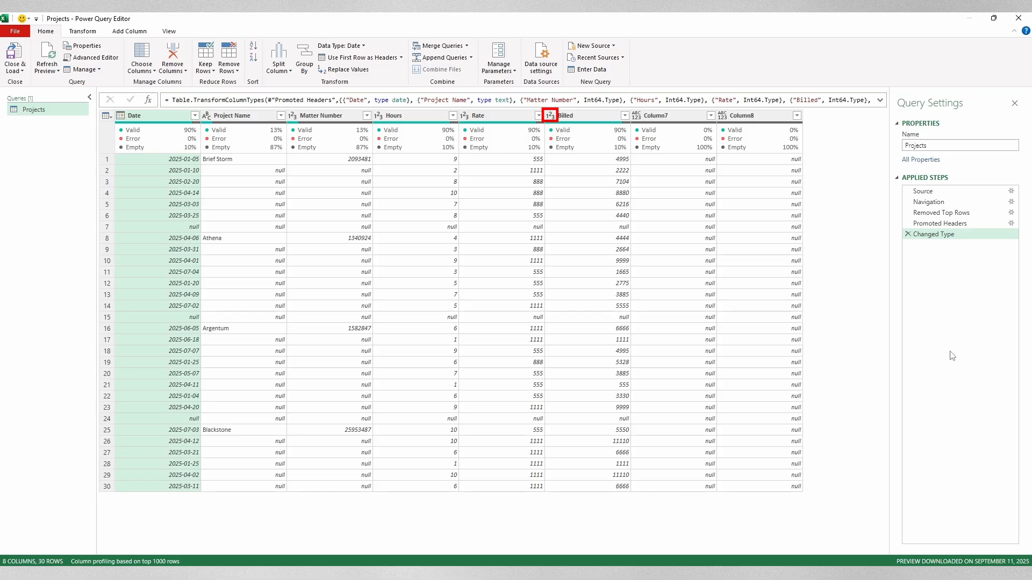
# - Change the data type of the Billed and Rate columns to Currency, replacing each column's existing type conversion
pyautogui.click(550, 117)
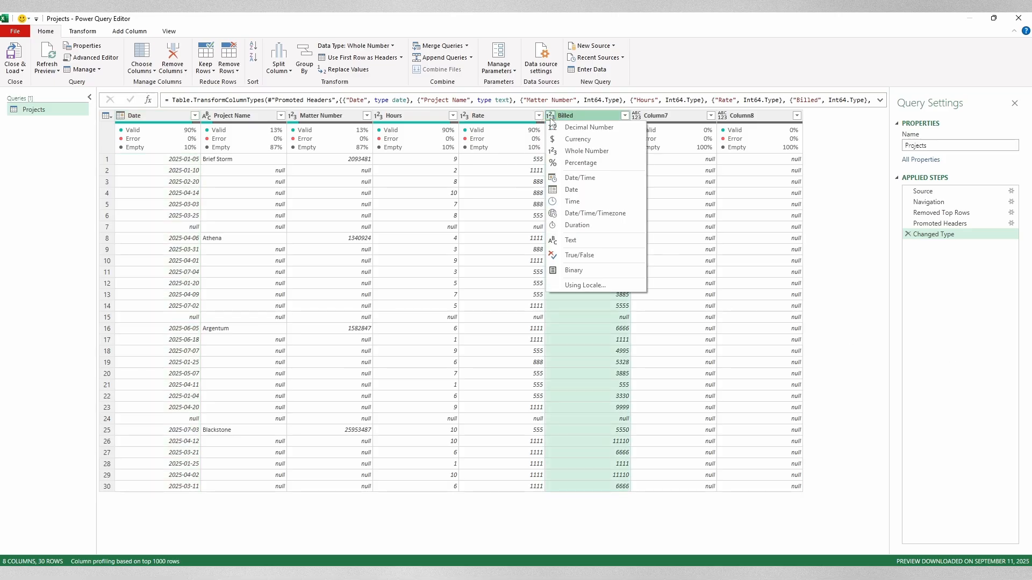
pyautogui.click(612, 140)
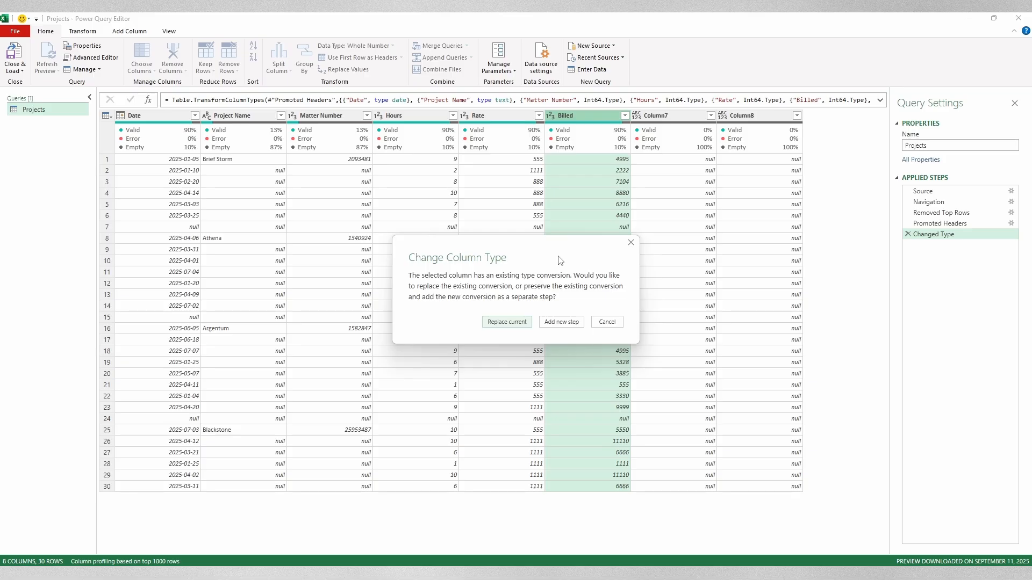
pyautogui.click(526, 324)
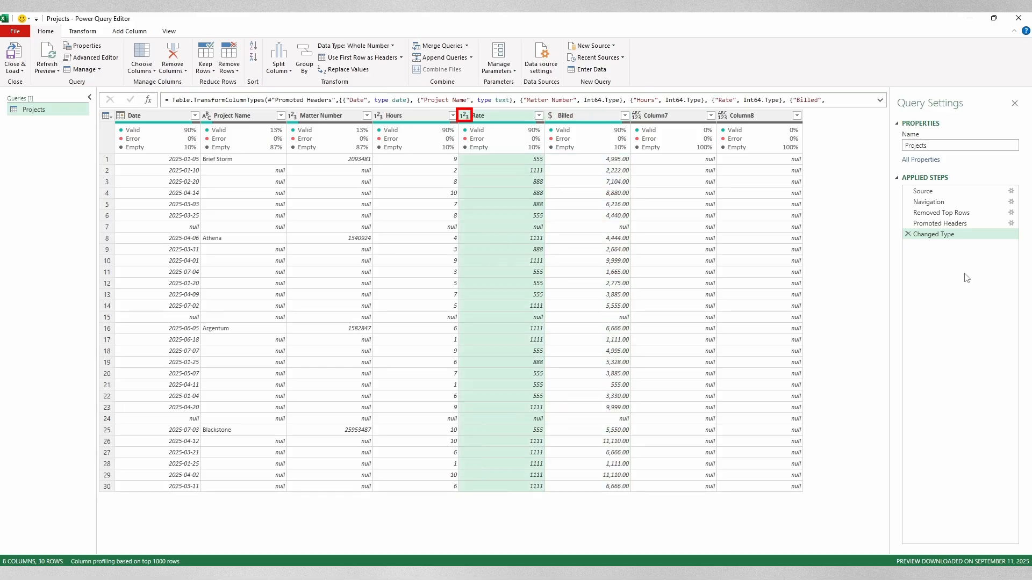
pyautogui.click(465, 116)
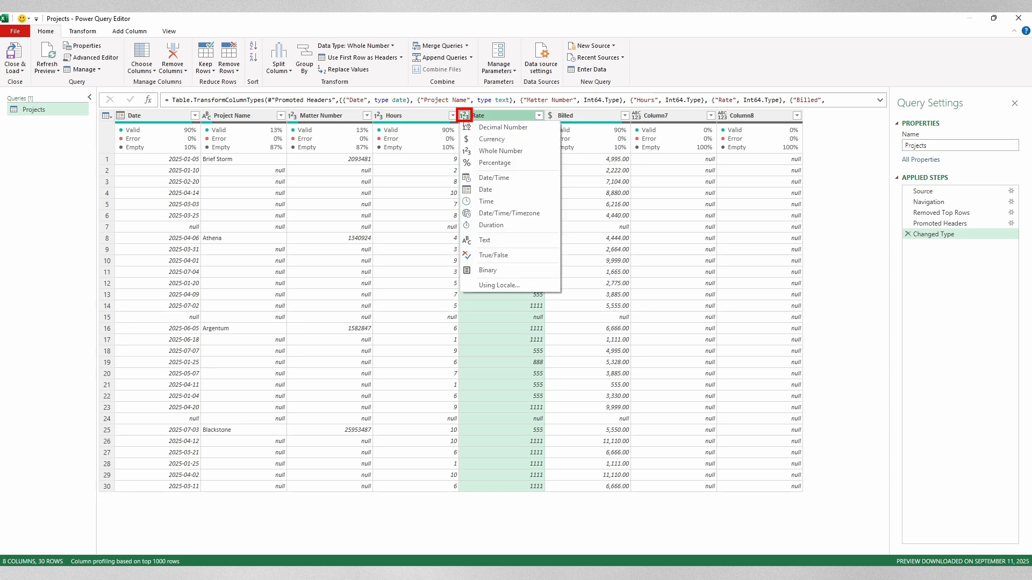
pyautogui.click(484, 139)
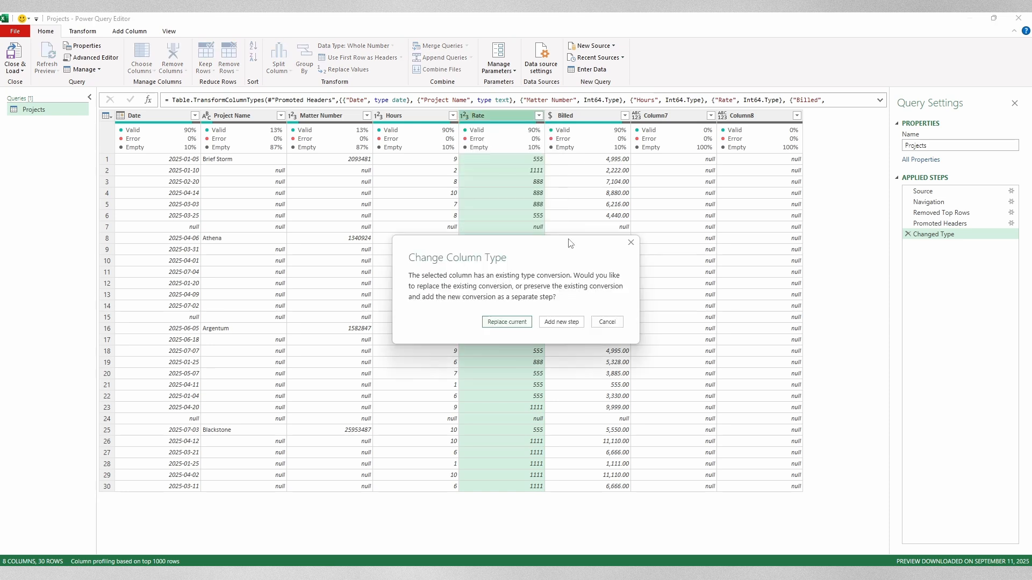
pyautogui.click(521, 326)
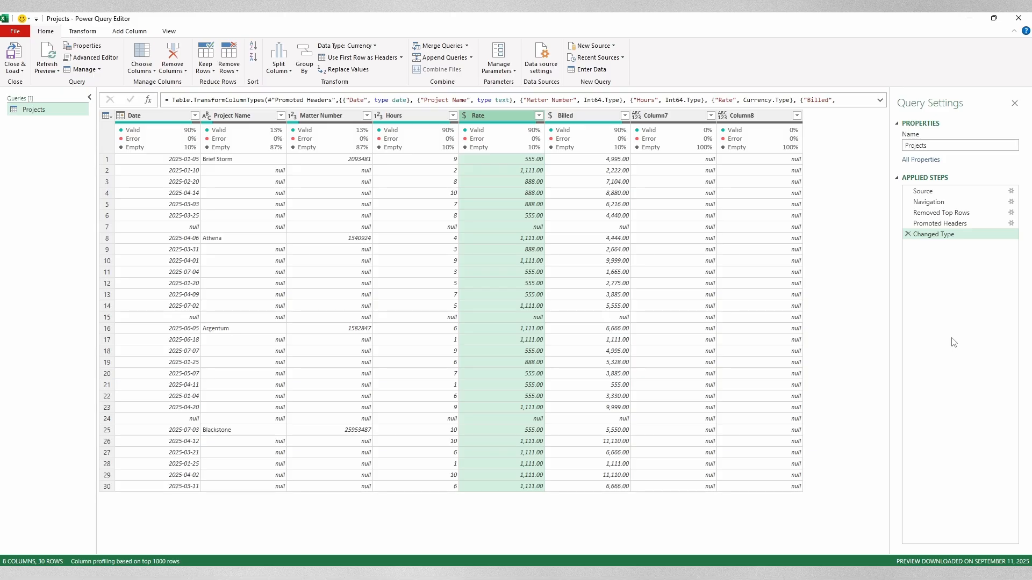
pyautogui.click(940, 203)
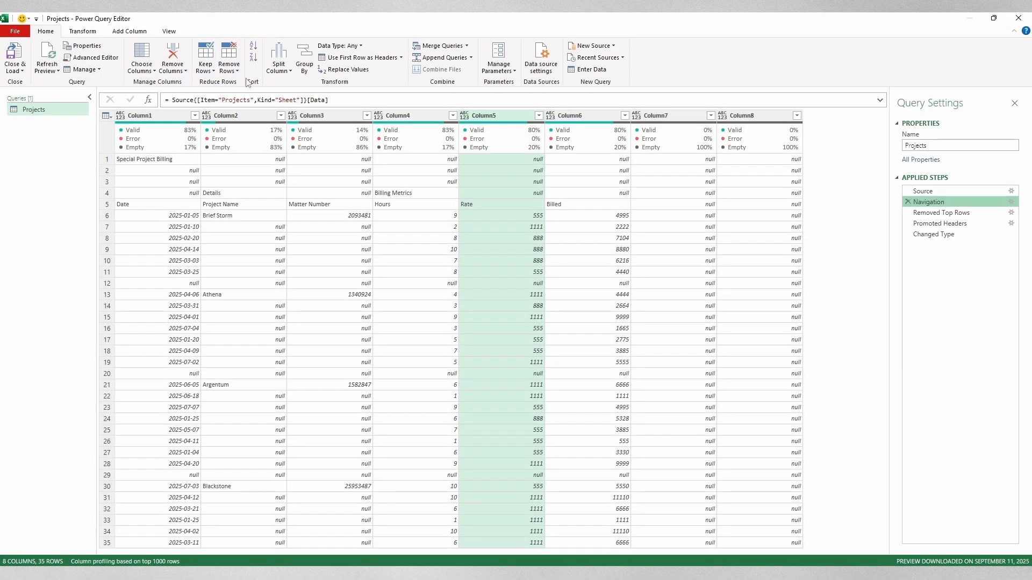
pyautogui.click(239, 72)
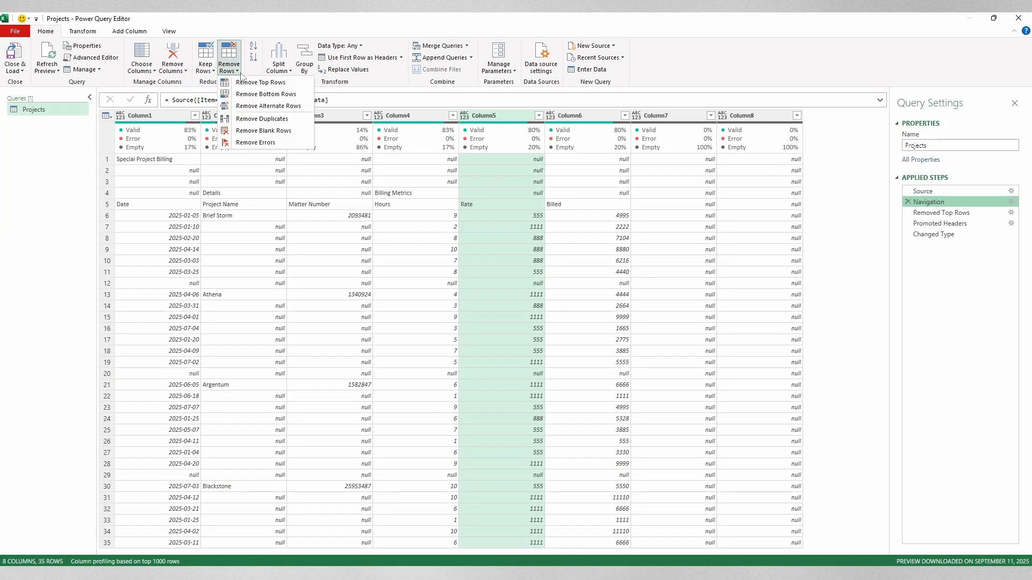
pyautogui.click(263, 130)
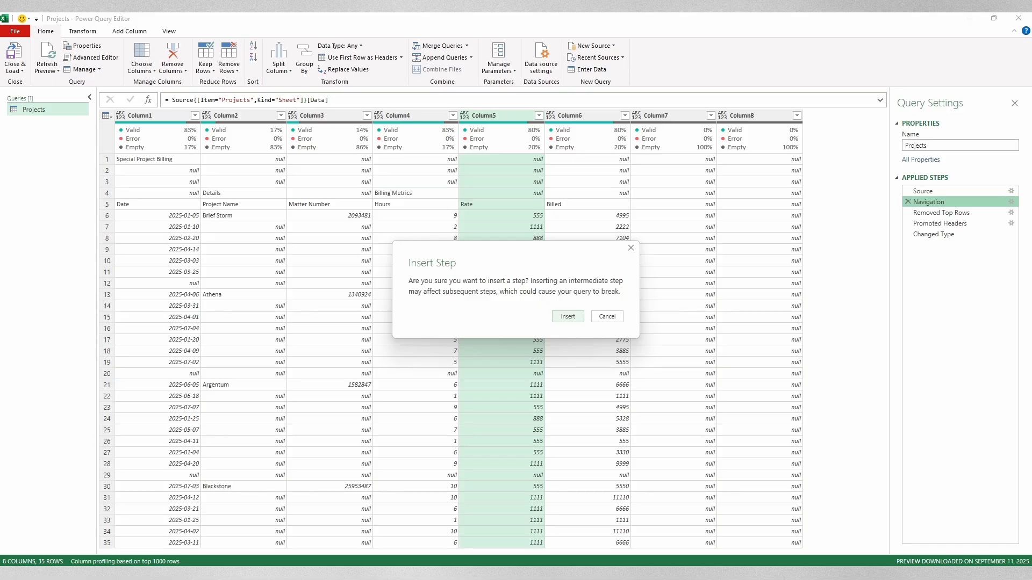
pyautogui.click(605, 317)
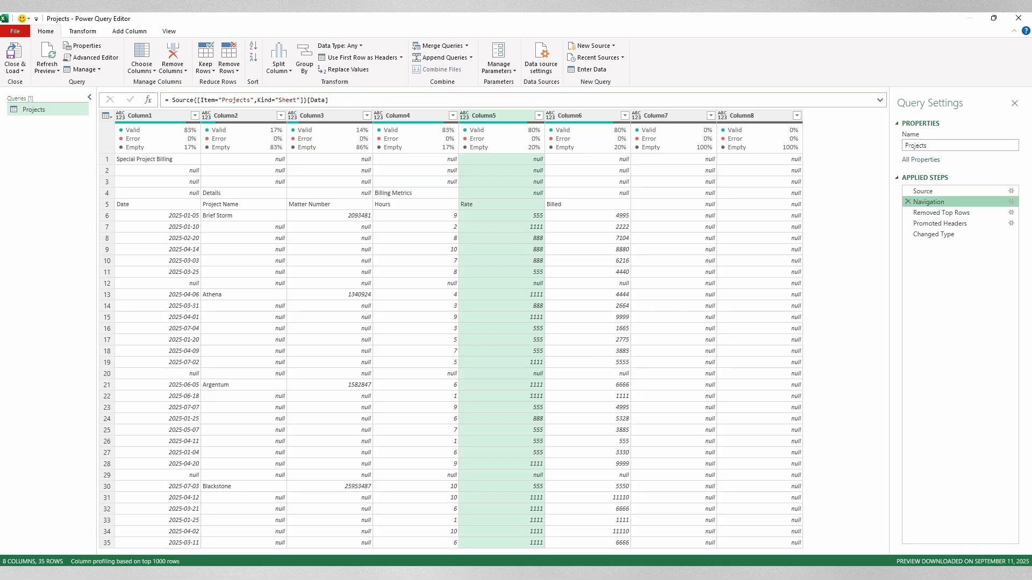
# - Remove the blank rows from the Projects query after the Changed Type step
pyautogui.click(927, 234)
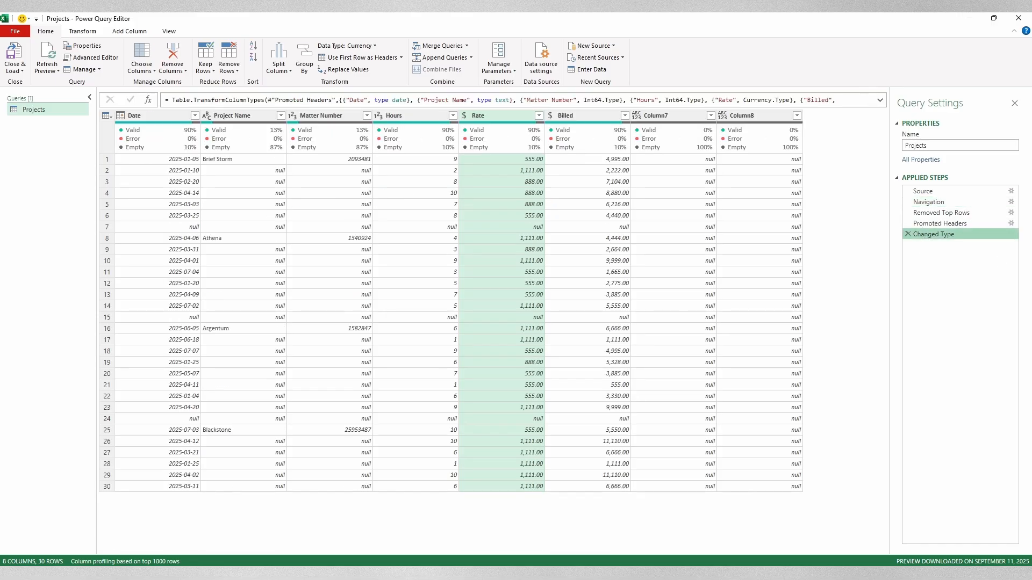
pyautogui.click(230, 67)
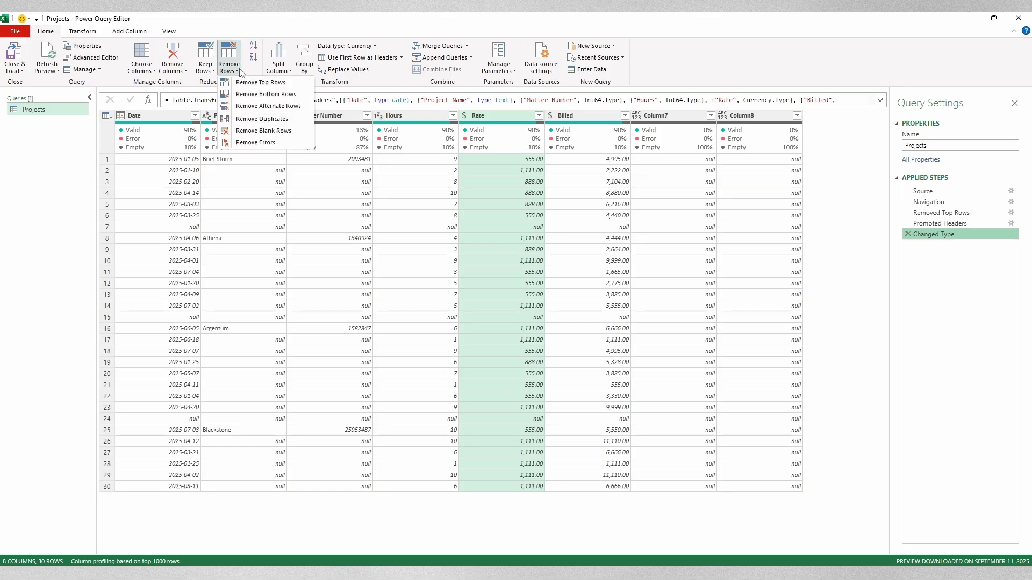
pyautogui.click(272, 134)
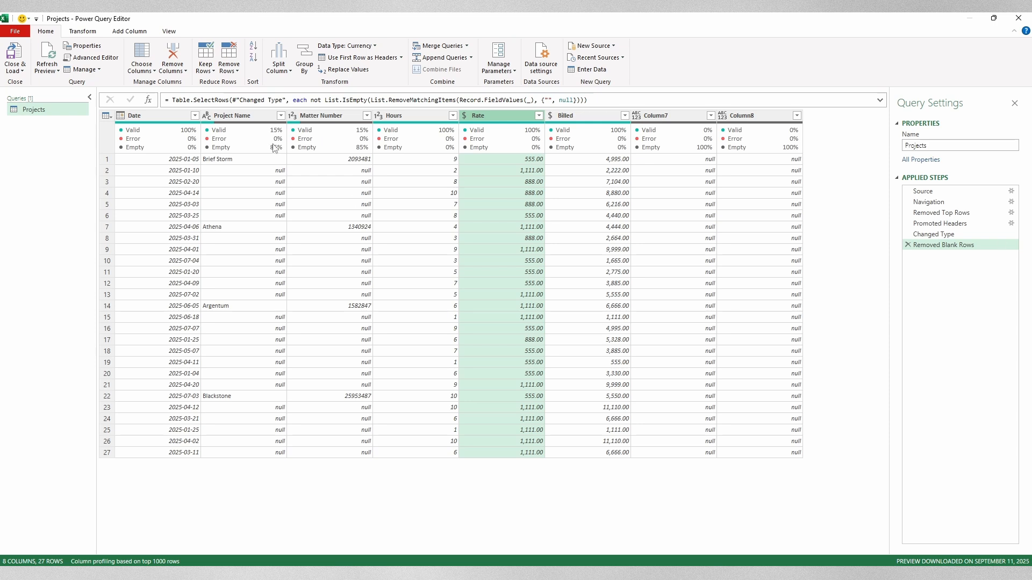
# - Fill the Project Name and Matter Number columns down to replace their null values
pyautogui.click(251, 114)
pyautogui.keyDown('ctrl'); pyautogui.click(310, 117); pyautogui.keyUp('ctrl')
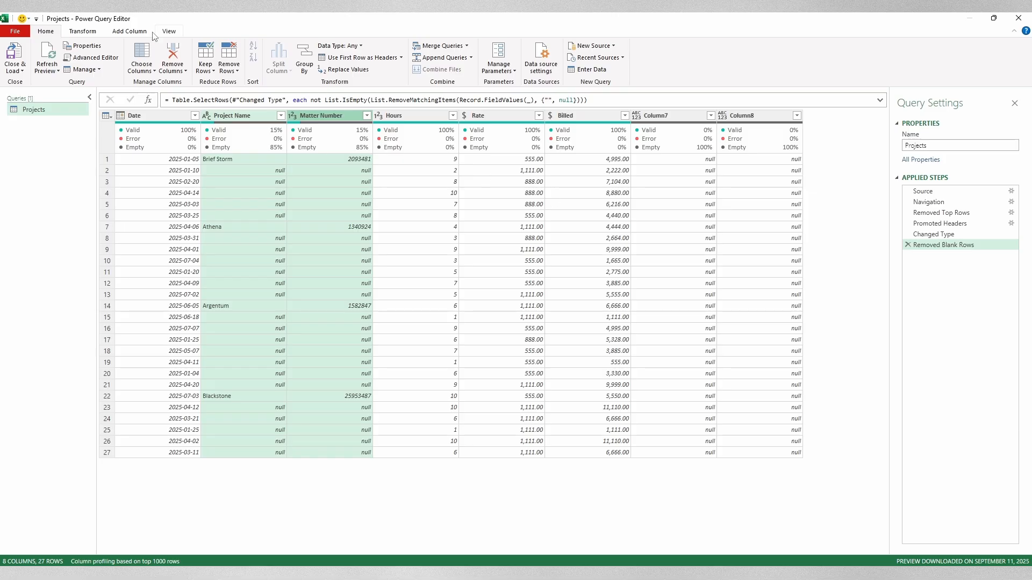
pyautogui.click(86, 31)
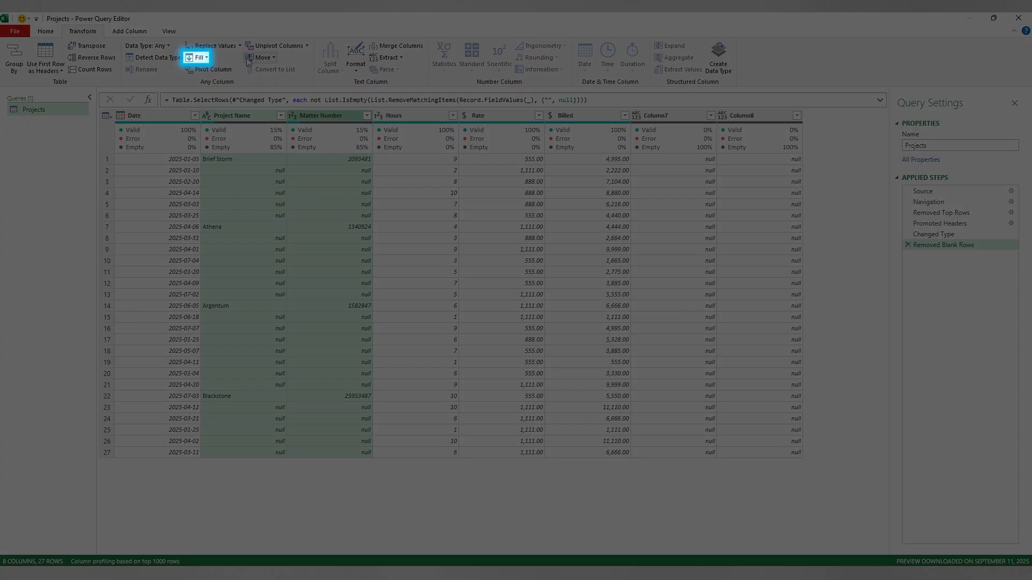
pyautogui.click(209, 58)
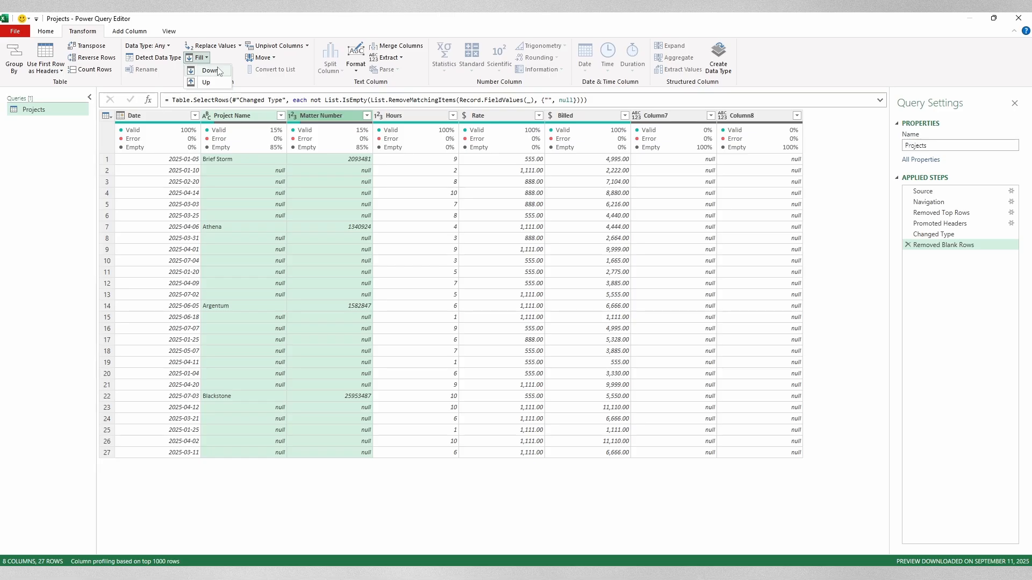
pyautogui.click(209, 71)
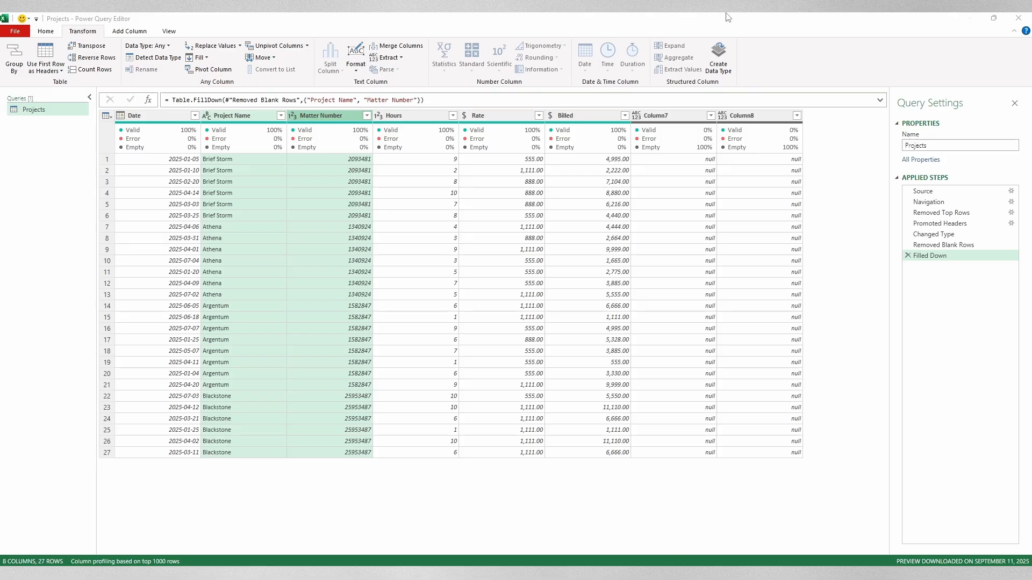
# - Remove the empty Column7 and Column8 from the Projects query
pyautogui.click(682, 117)
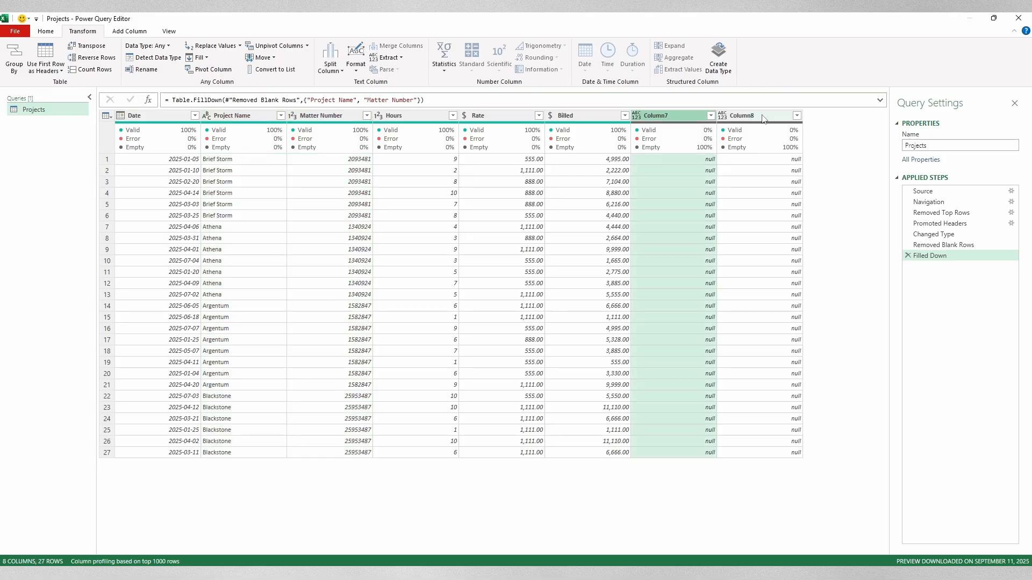
pyautogui.keyDown('ctrl'); pyautogui.click(763, 117); pyautogui.keyUp('ctrl')
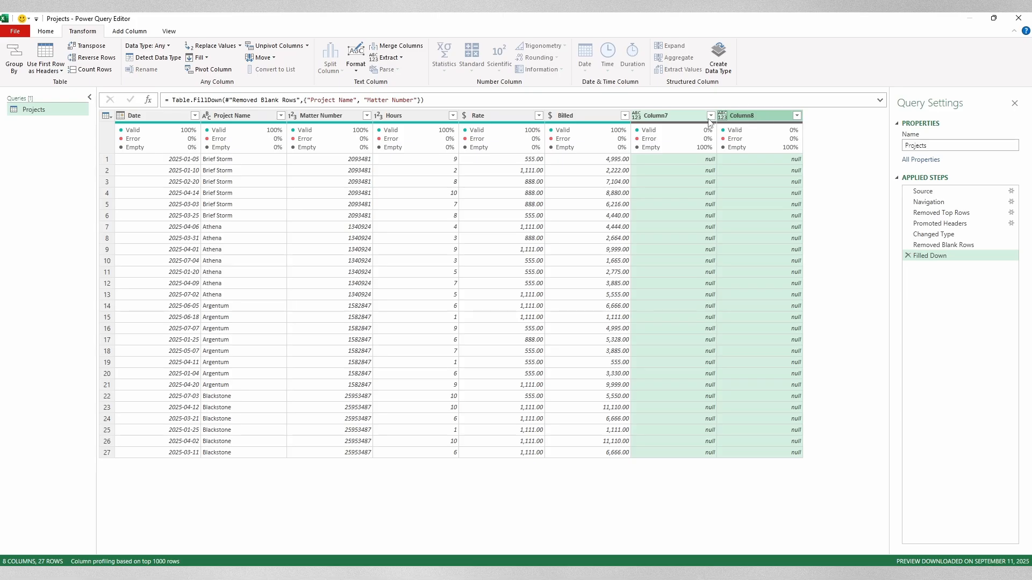
pyautogui.click(49, 33)
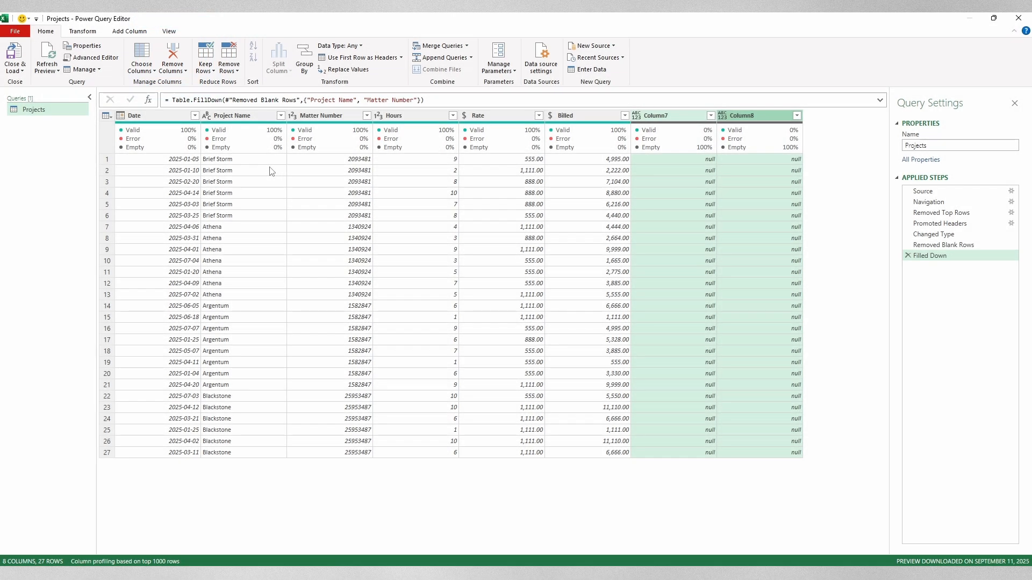
pyautogui.click(173, 53)
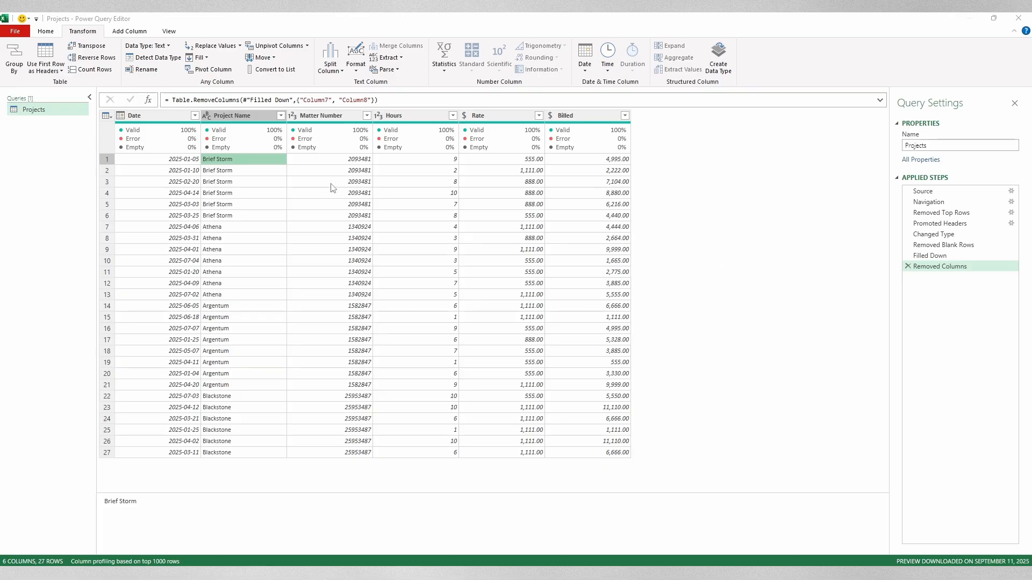
# - Replace the value Brief Storm with Storm Vault in the Project Name column
pyautogui.click(241, 164)
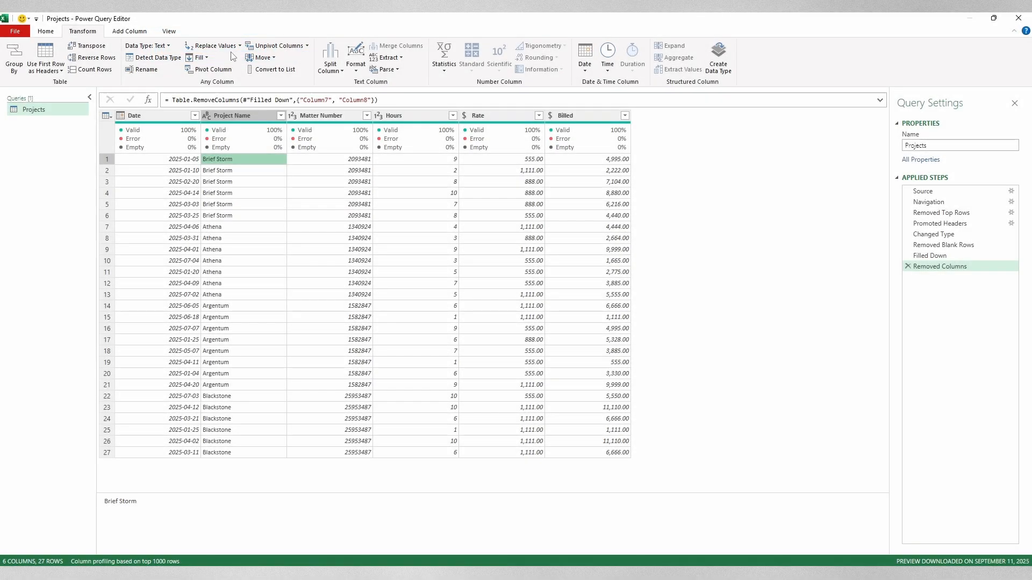
pyautogui.click(240, 46)
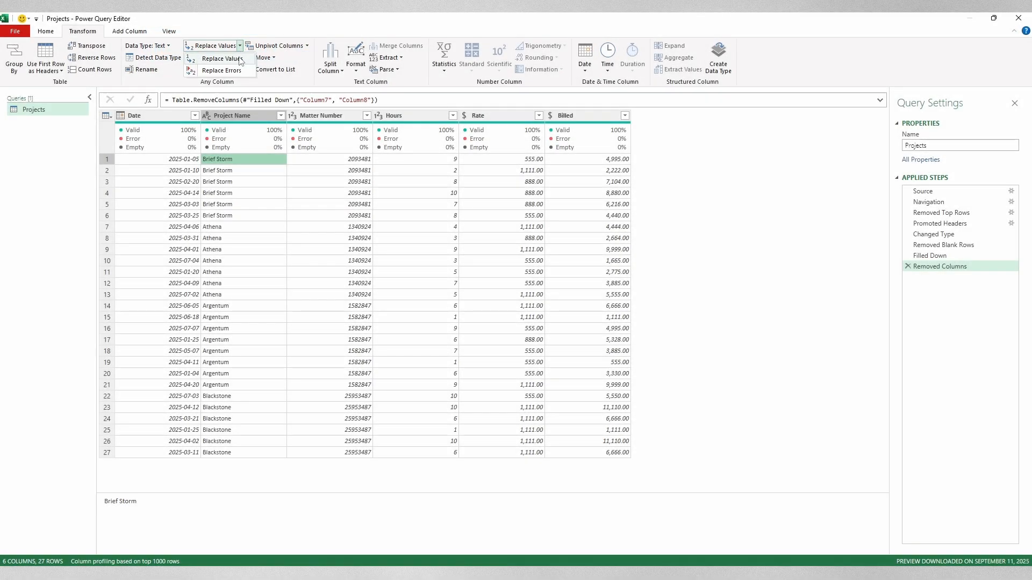
pyautogui.click(239, 59)
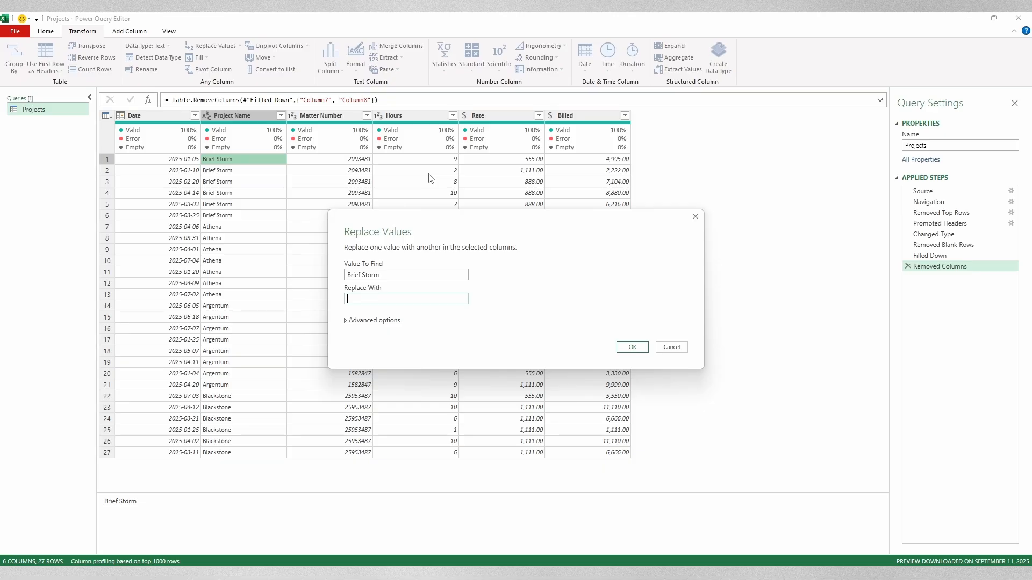
pyautogui.write('Storm Vault')
pyautogui.click(634, 344)
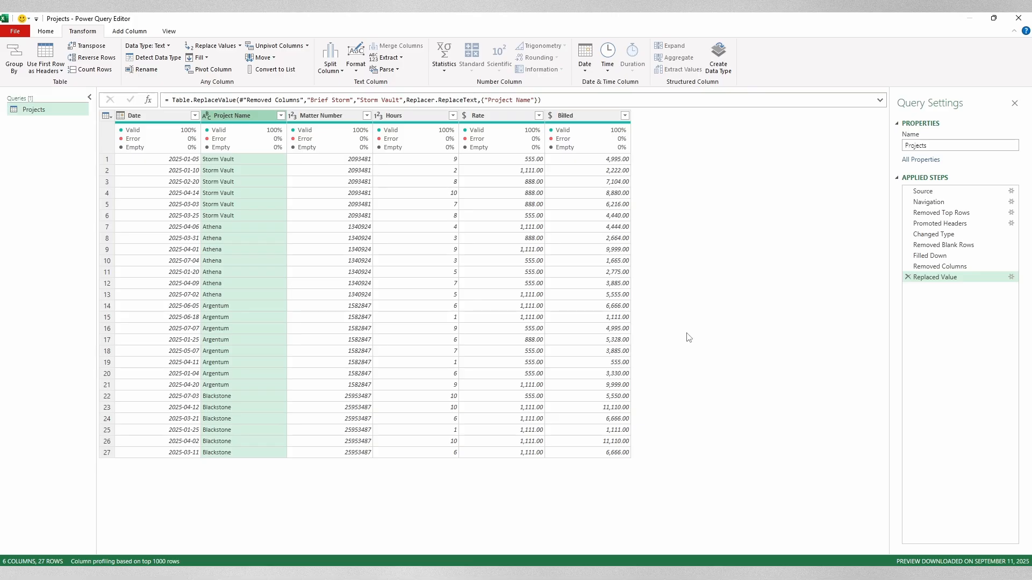
# - Examine the text formatting and column splitting options for Project Name, and the statistics and standard calculation options for the Rate column
pyautogui.click(357, 69)
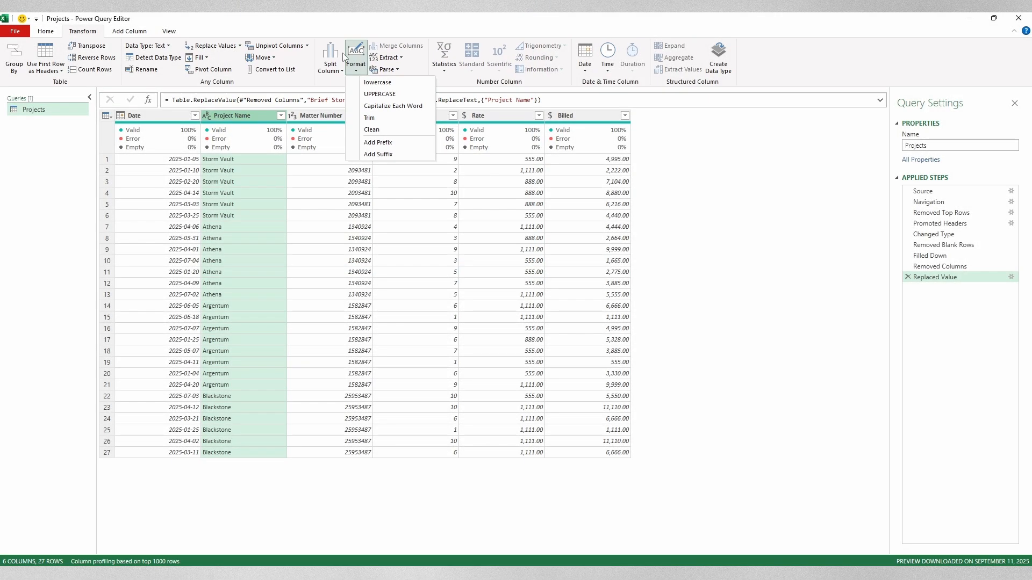
pyautogui.click(334, 71)
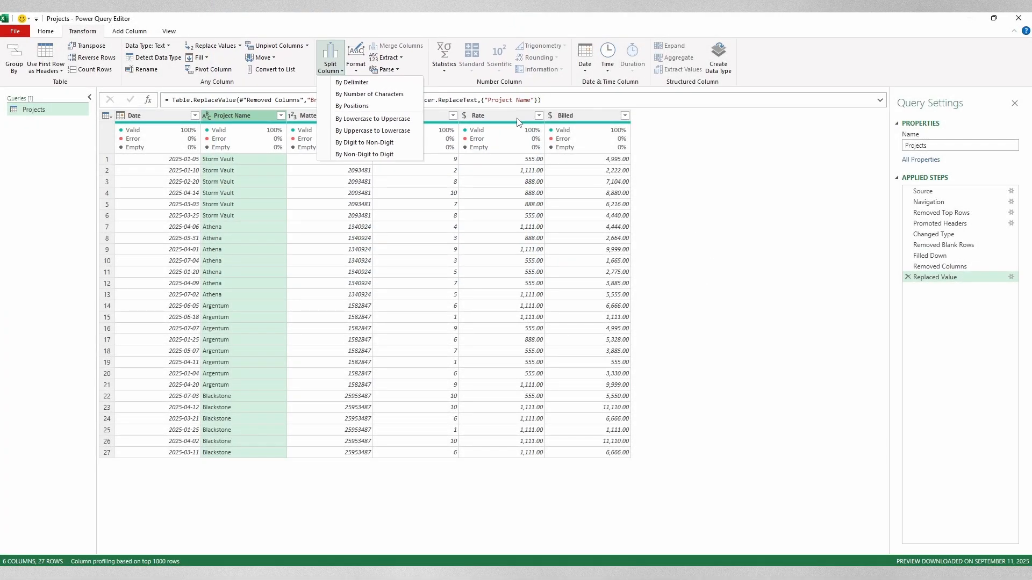
pyautogui.click(523, 119)
pyautogui.click(522, 119)
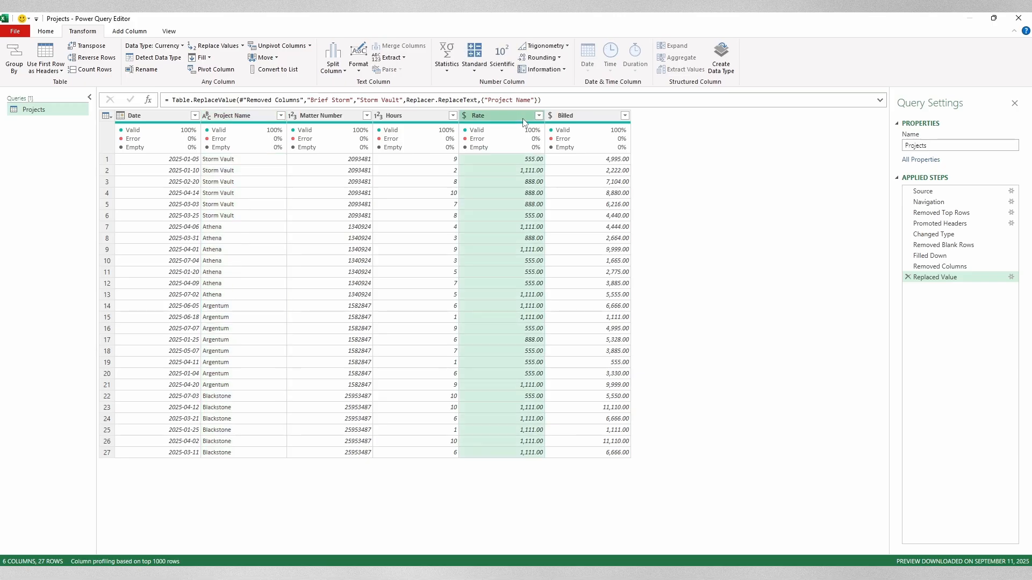
pyautogui.moveTo(535, 141)
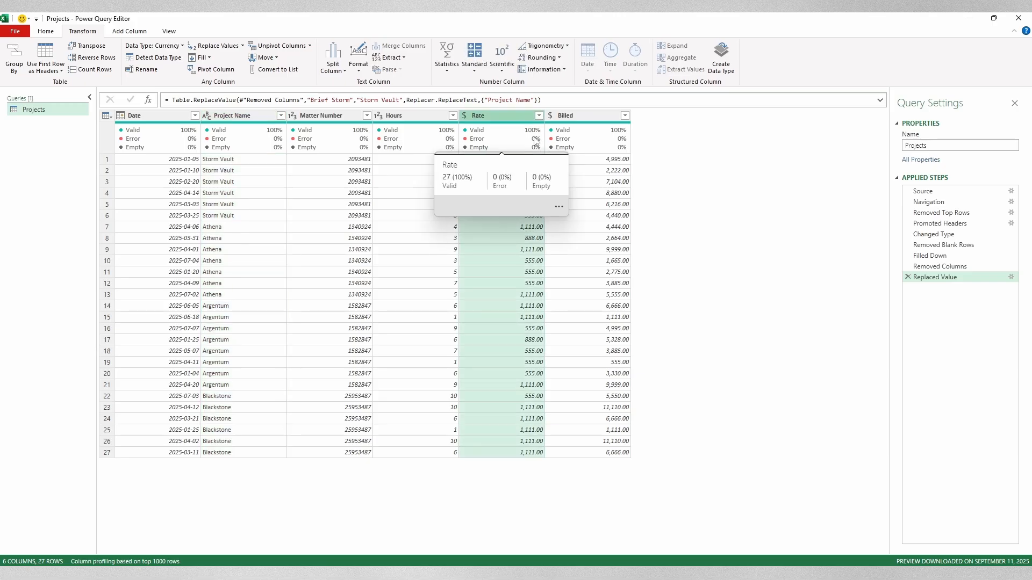
pyautogui.click(453, 73)
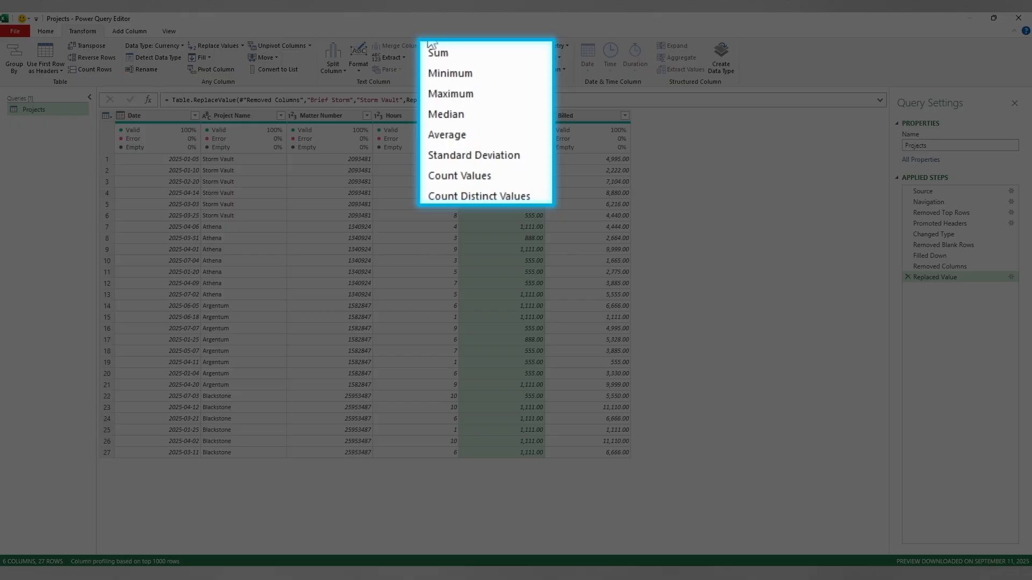
pyautogui.click(469, 69)
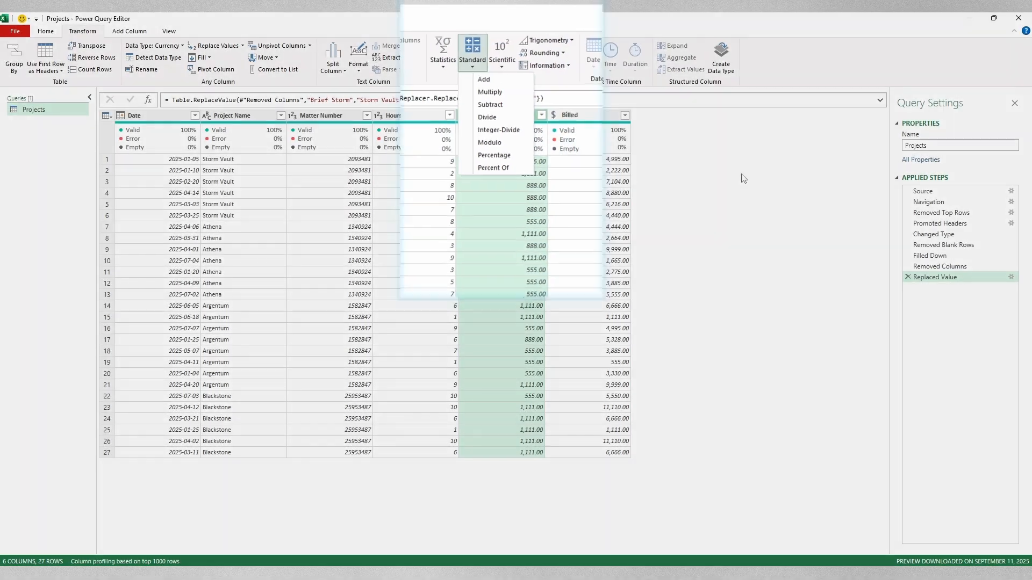
pyautogui.click(741, 175)
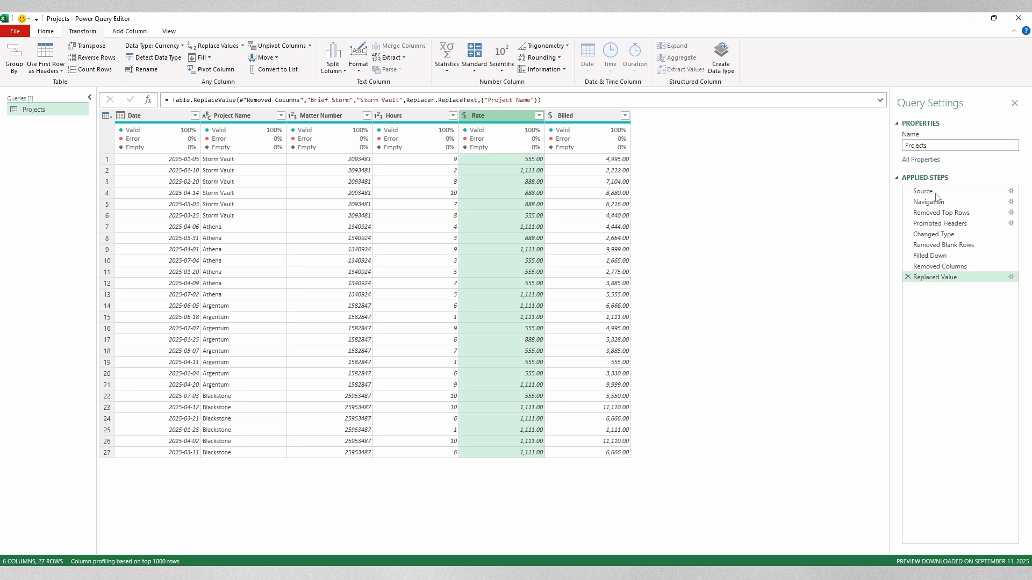
# - Change the Projects query's source to the Projects Update Sample workbook and display the data at the Replaced Value step
pyautogui.click(1012, 192)
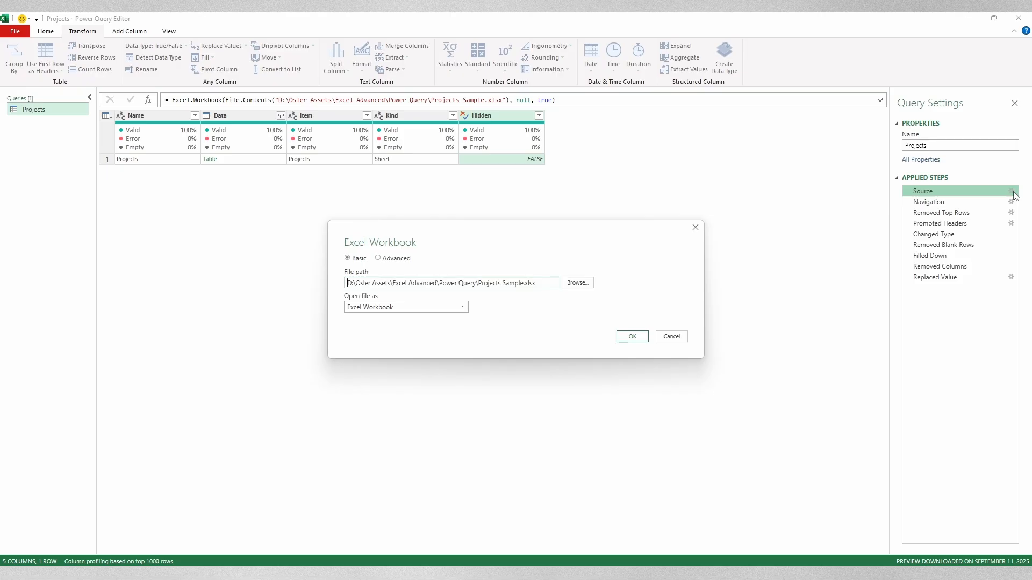
pyautogui.click(573, 282)
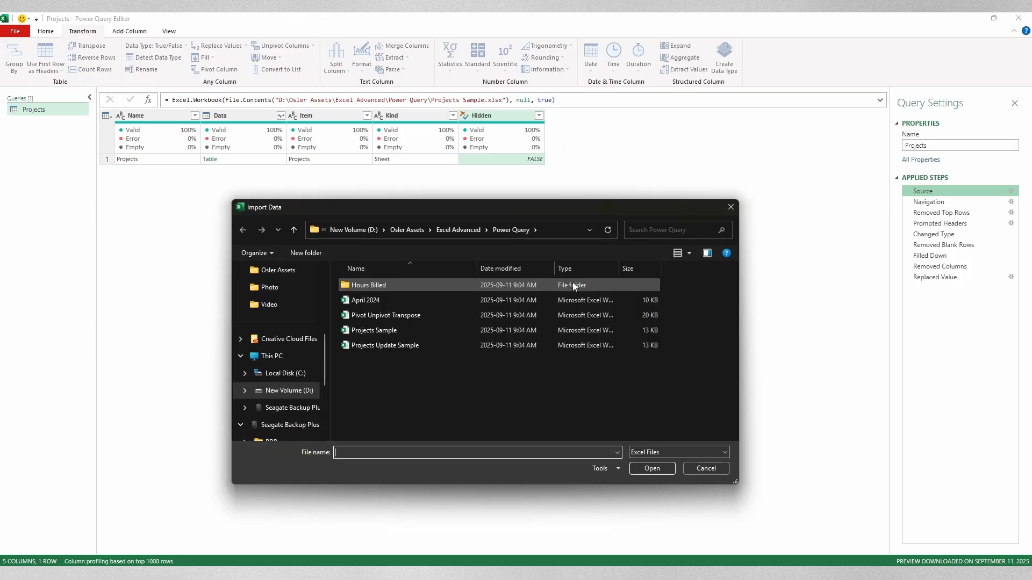
pyautogui.click(400, 347)
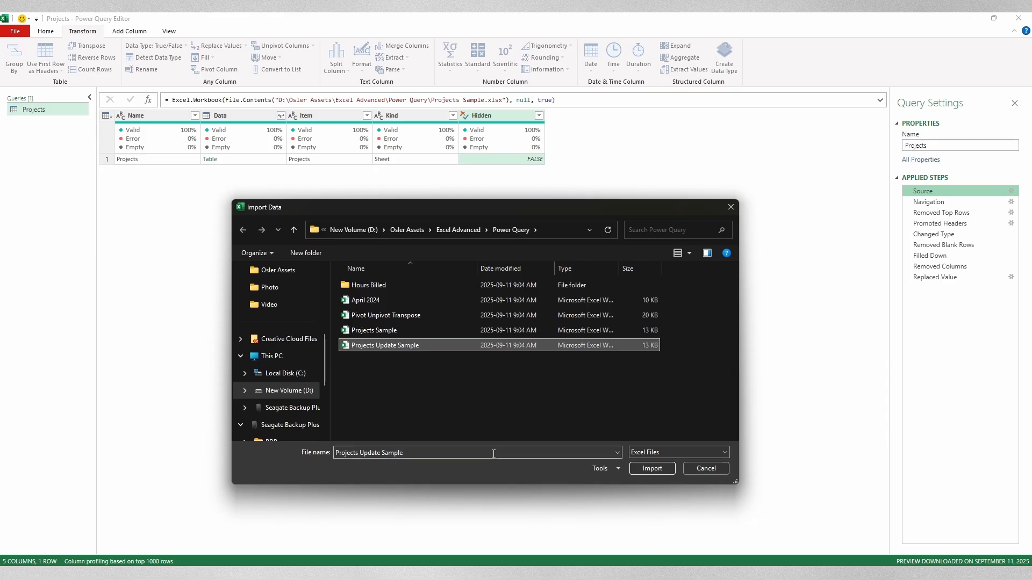
pyautogui.click(642, 466)
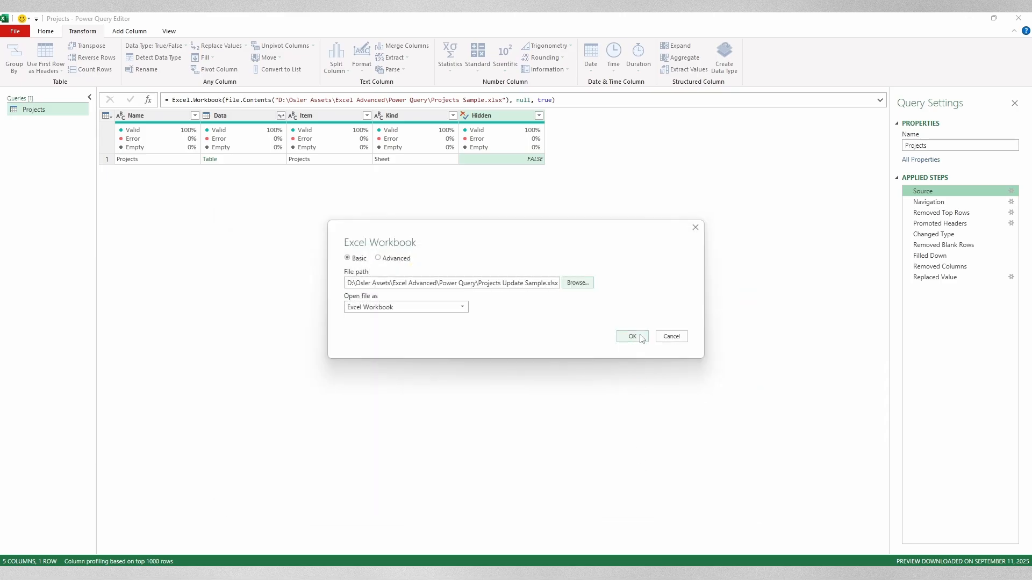
pyautogui.click(632, 336)
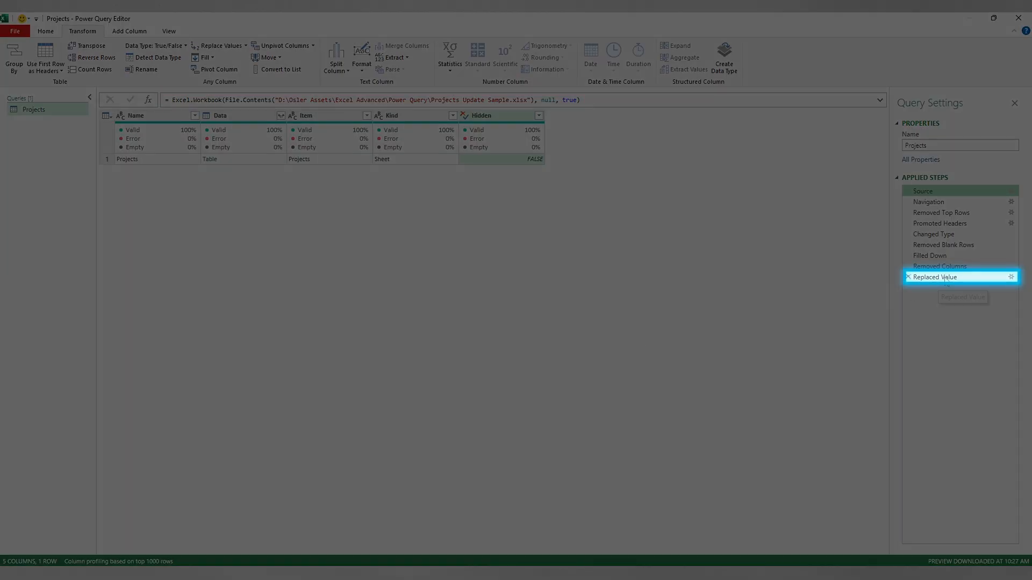
pyautogui.click(945, 277)
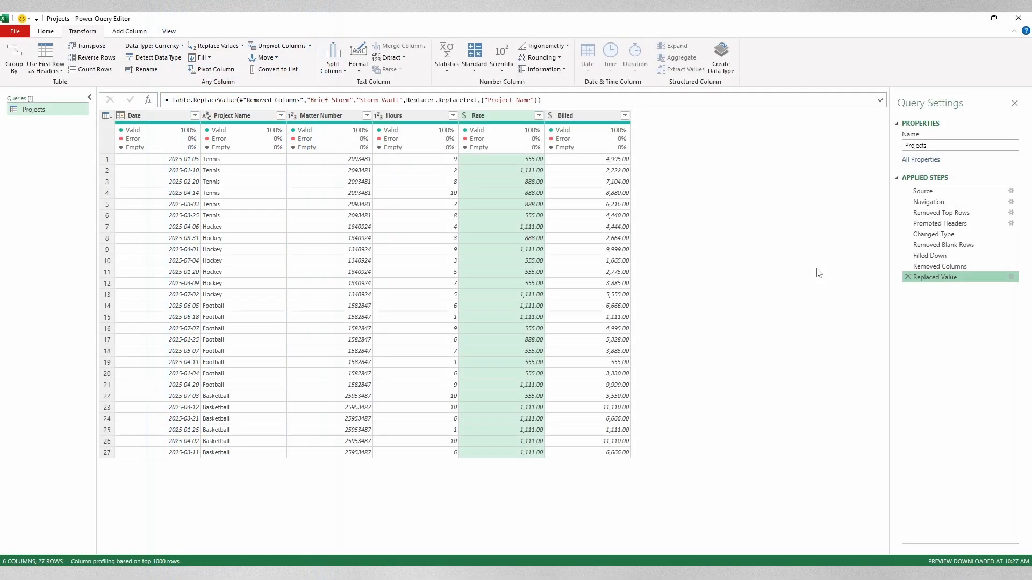
# - Switch the Projects query's source back to the Projects Sample workbook and display the data at the Replaced Value step
pyautogui.click(1010, 191)
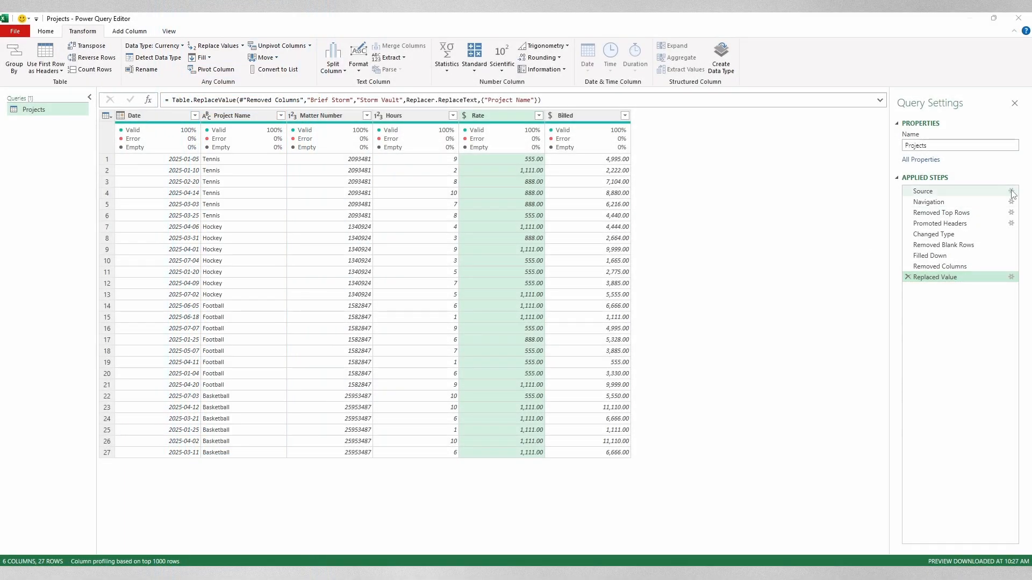
pyautogui.click(578, 282)
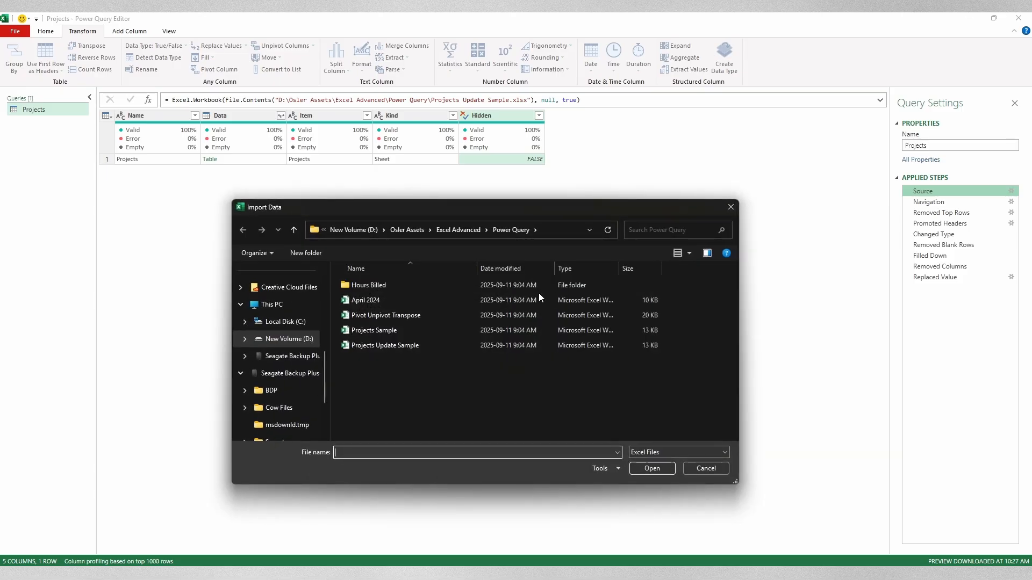
pyautogui.click(395, 330)
pyautogui.click(652, 468)
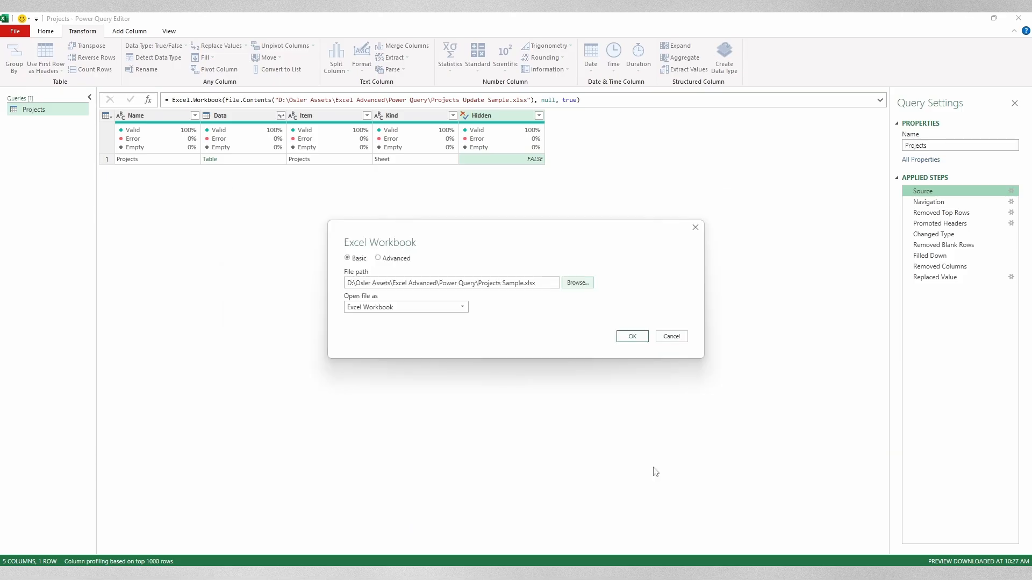
pyautogui.click(629, 340)
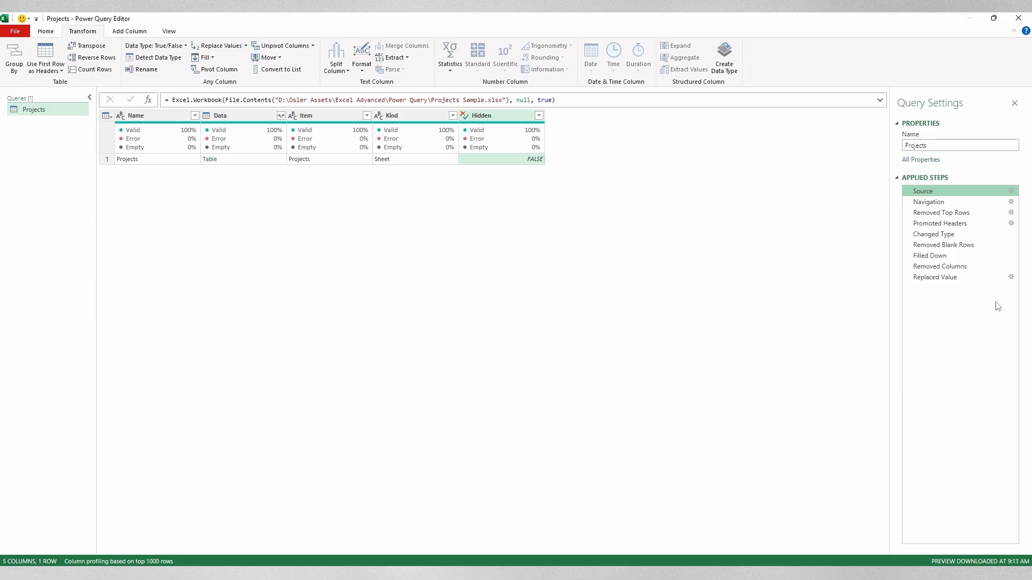
pyautogui.click(966, 281)
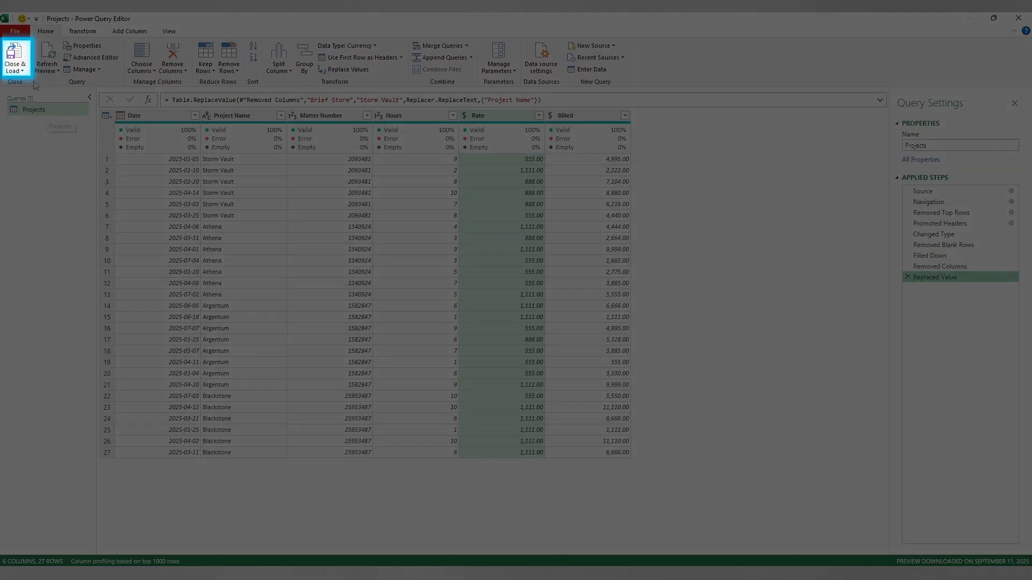
# - Close the query editor and load the Projects query as a table in a new worksheet
pyautogui.click(15, 67)
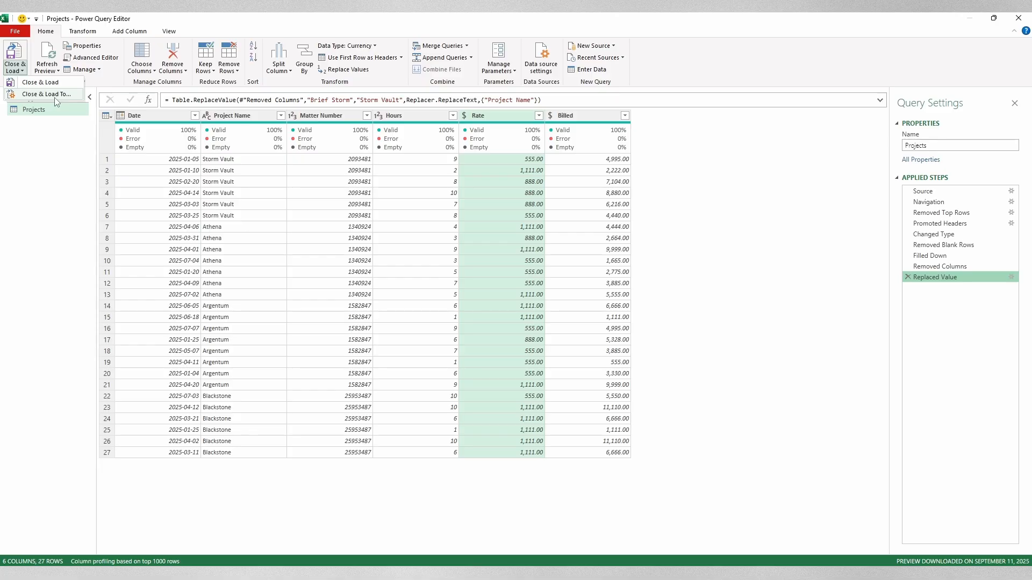
pyautogui.click(54, 98)
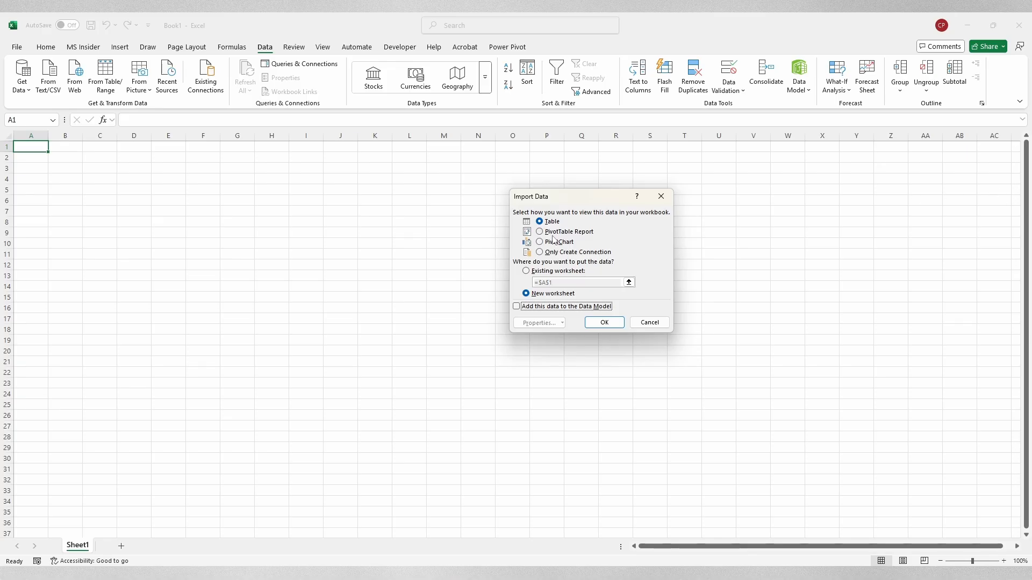
pyautogui.click(614, 325)
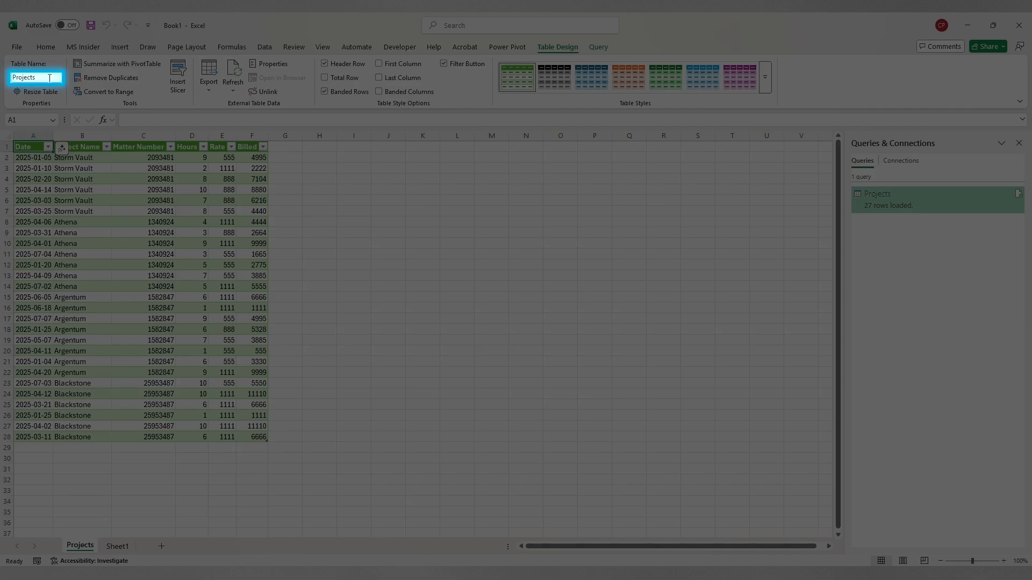
# - Inspect the loaded table's name and the available options for the Projects sheet
pyautogui.click(49, 78)
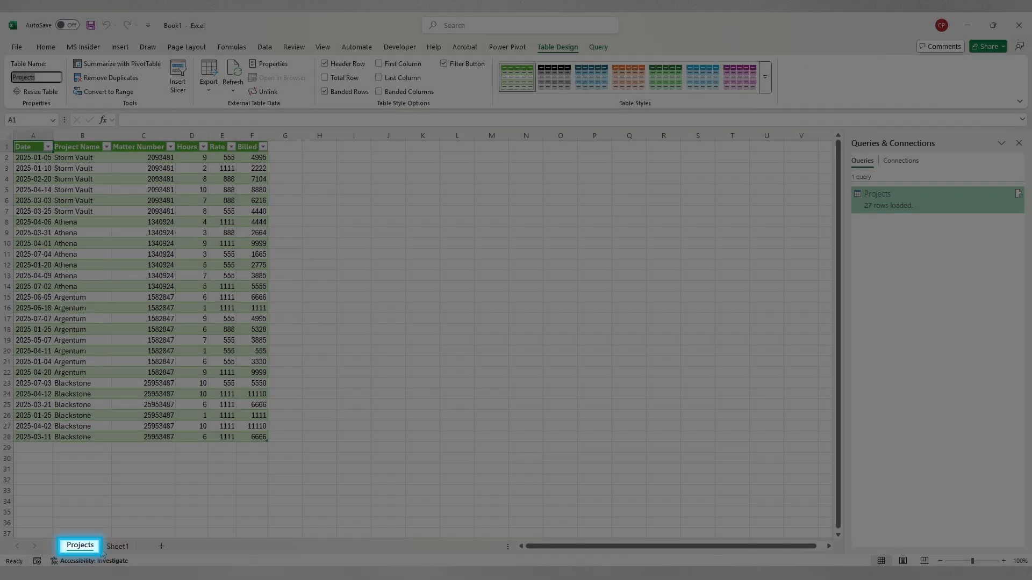
pyautogui.rightClick(101, 551)
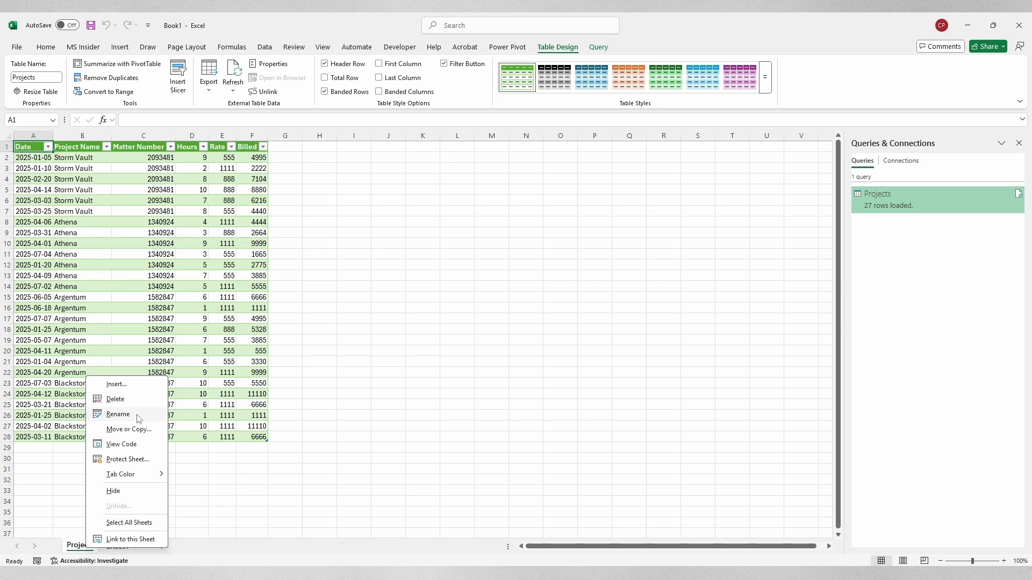
pyautogui.click(357, 425)
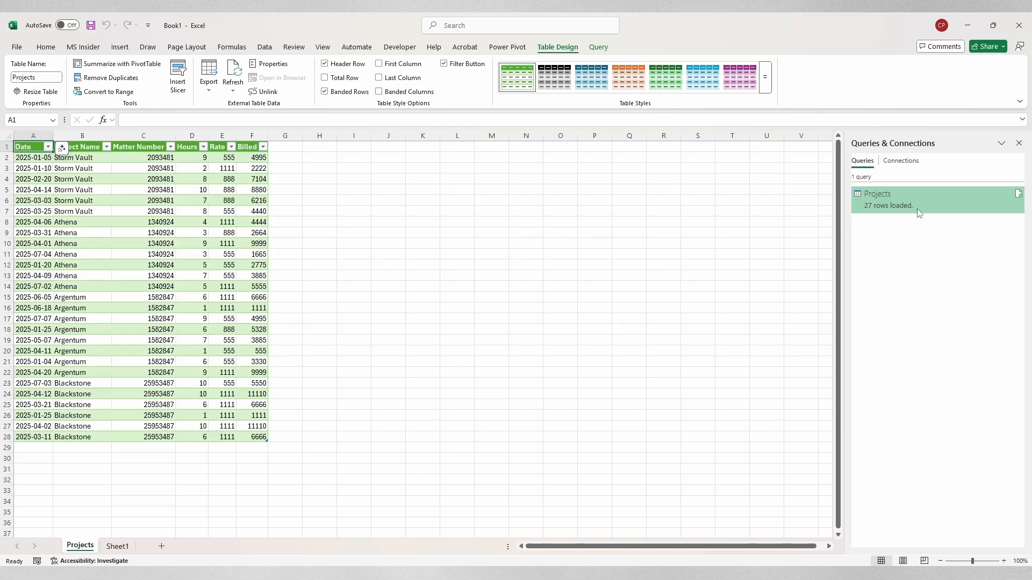
# - Reopen the loaded Projects query in the Power Query Editor to view it, and return to the worksheet
pyautogui.moveTo(930, 190)
pyautogui.doubleClick(900, 195)
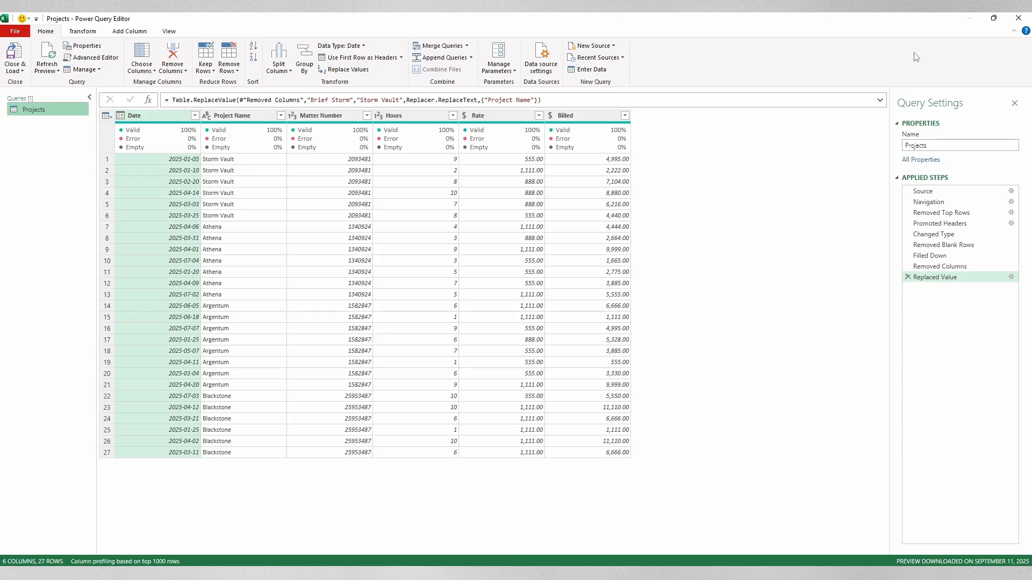
pyautogui.click(1018, 18)
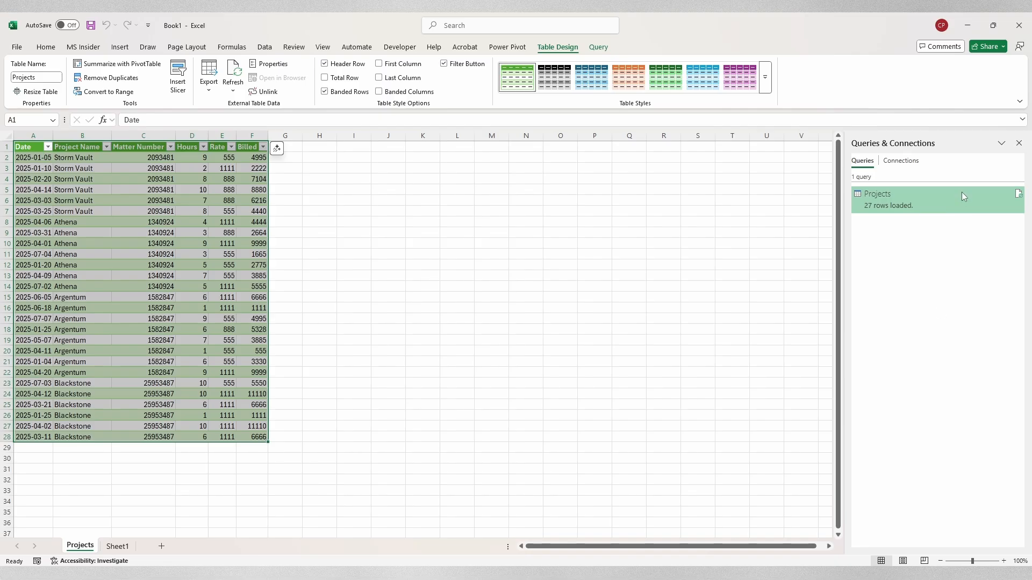
# - Hide the workbook's list of queries and connections and show it again
pyautogui.moveTo(962, 192)
pyautogui.click(1019, 143)
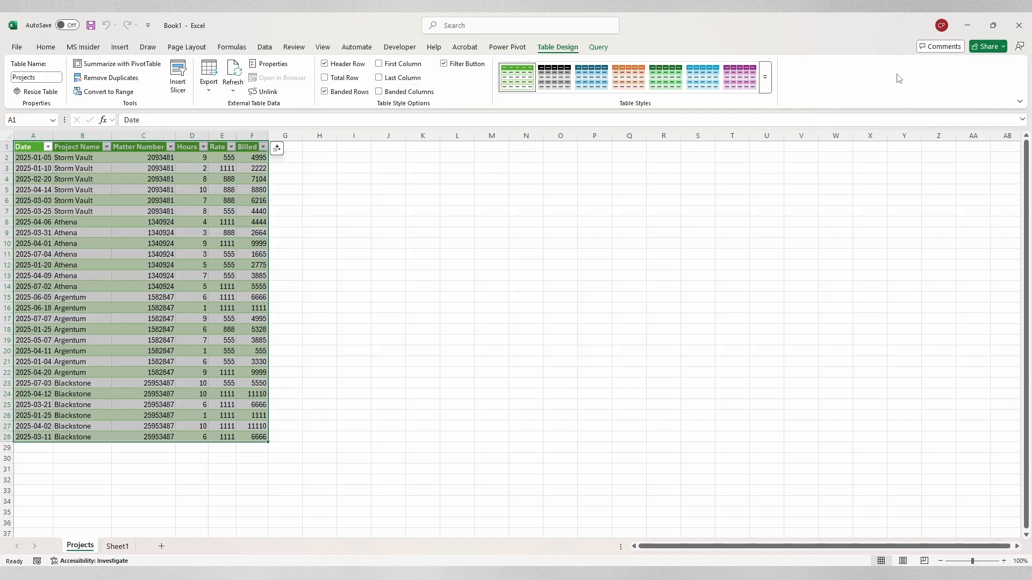
pyautogui.click(273, 53)
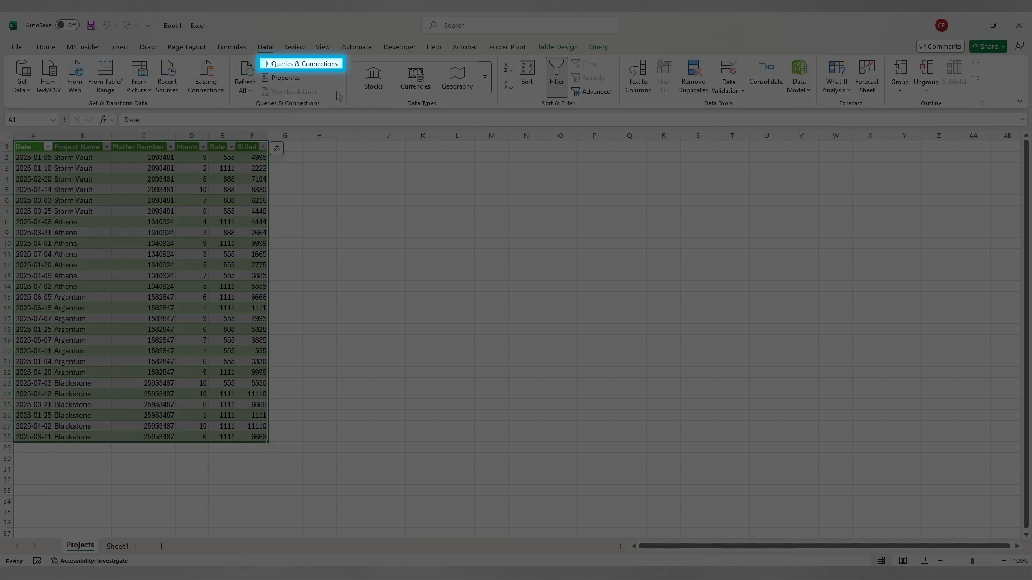
pyautogui.click(335, 65)
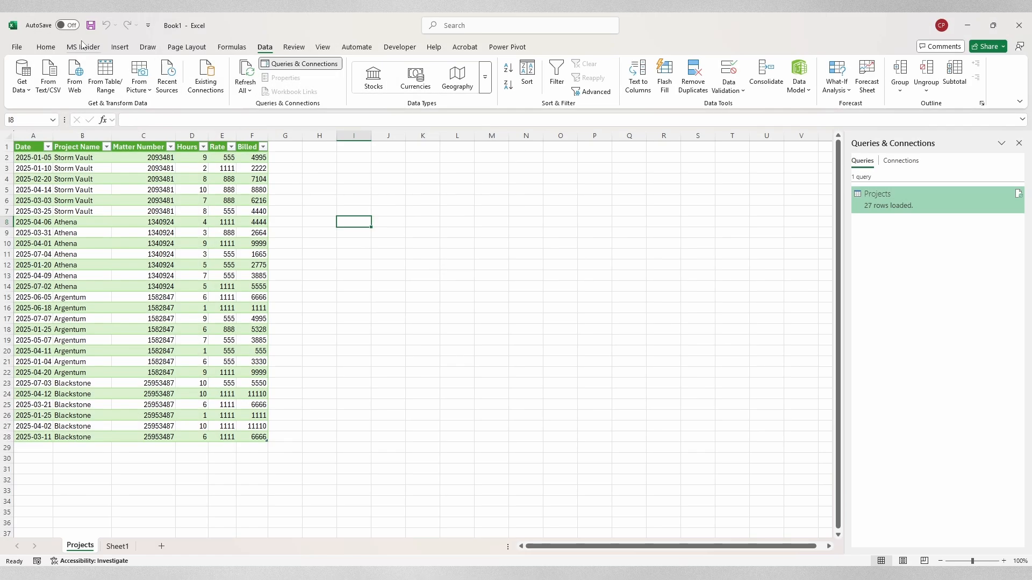
# - Open the Pivot Unpivot Transpose workbook and bring the table on its Unpivot sheet into the Power Query Editor
pyautogui.click(16, 47)
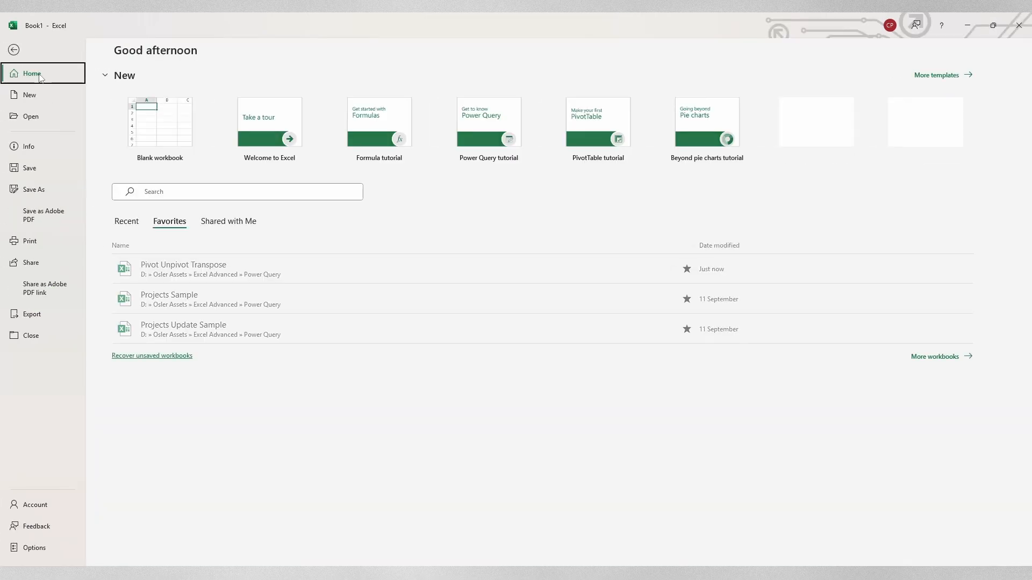
pyautogui.click(237, 269)
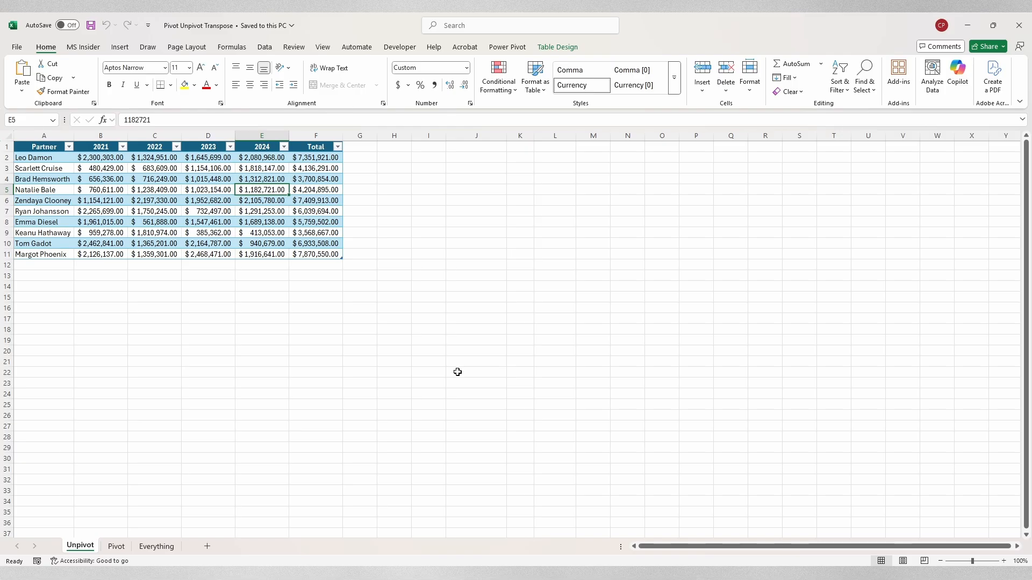
pyautogui.click(162, 171)
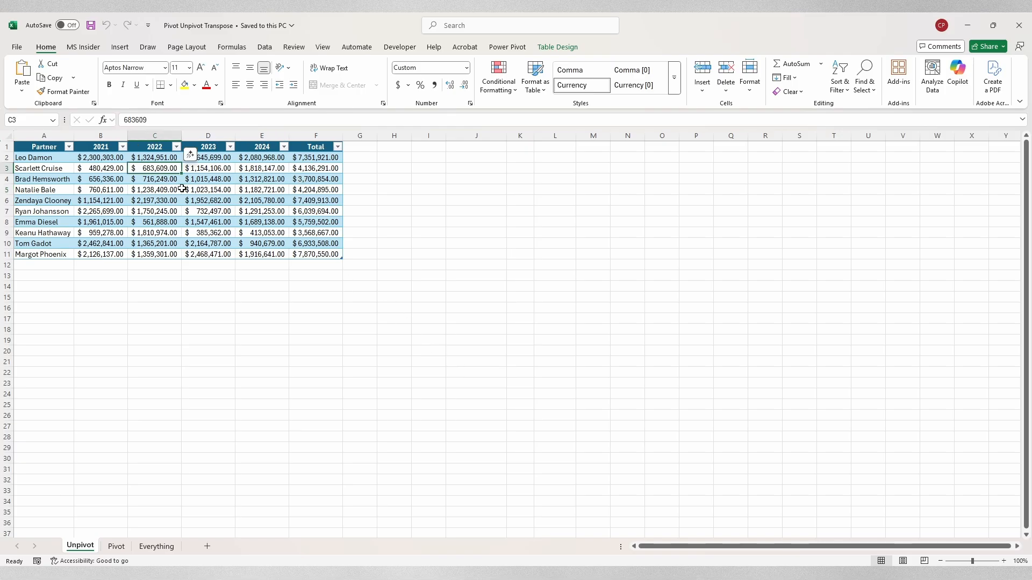
pyautogui.click(264, 47)
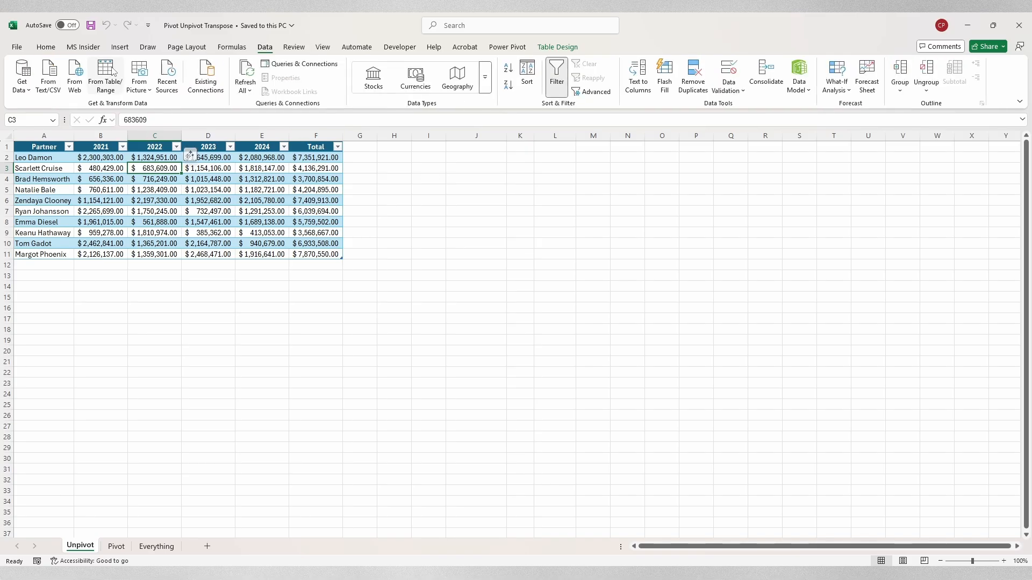
pyautogui.click(114, 71)
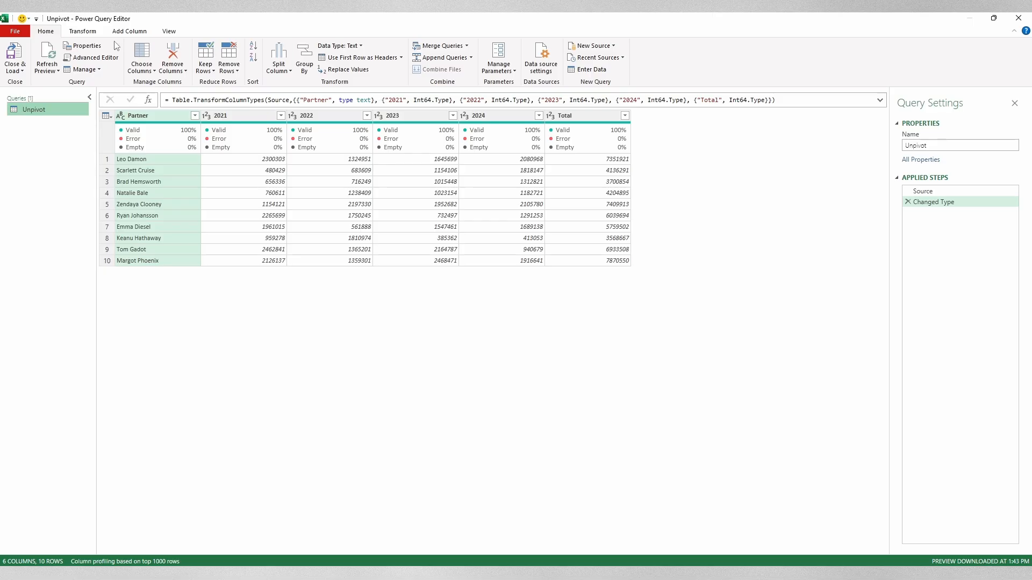
# - Try unpivoting all columns other than Partner, and remove the resulting Unpivoted Other Columns step
pyautogui.click(89, 32)
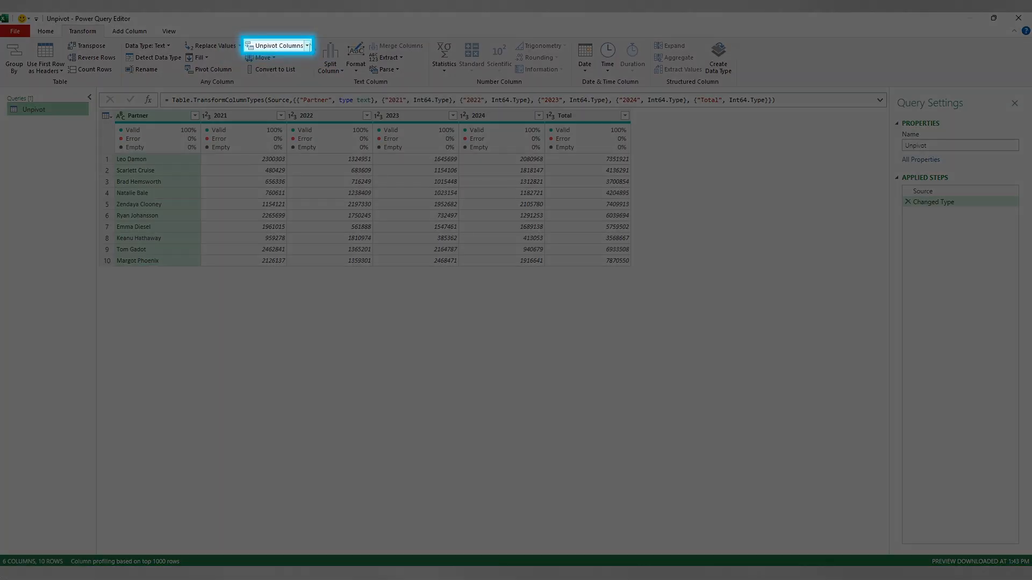
pyautogui.click(308, 46)
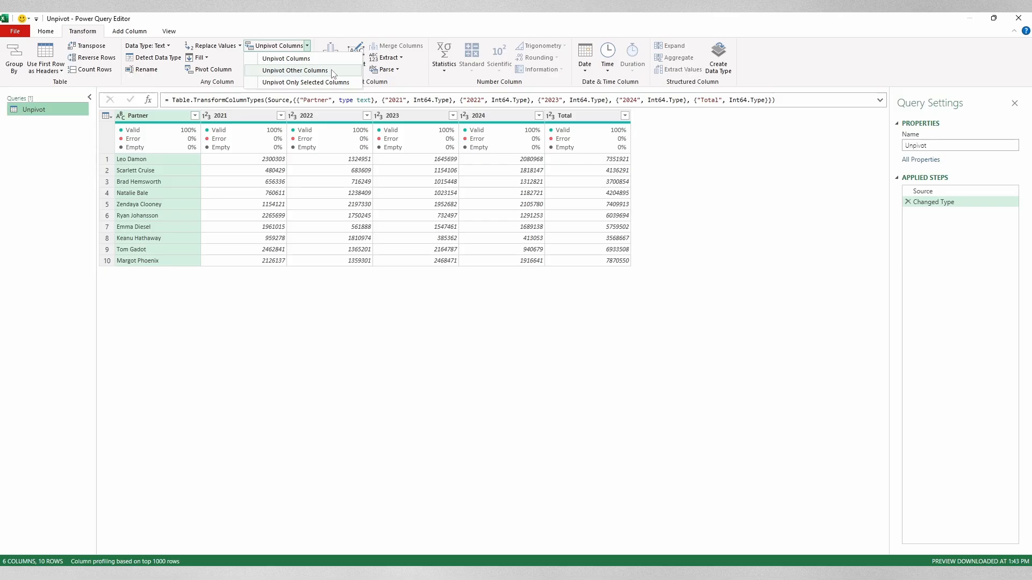
pyautogui.click(294, 70)
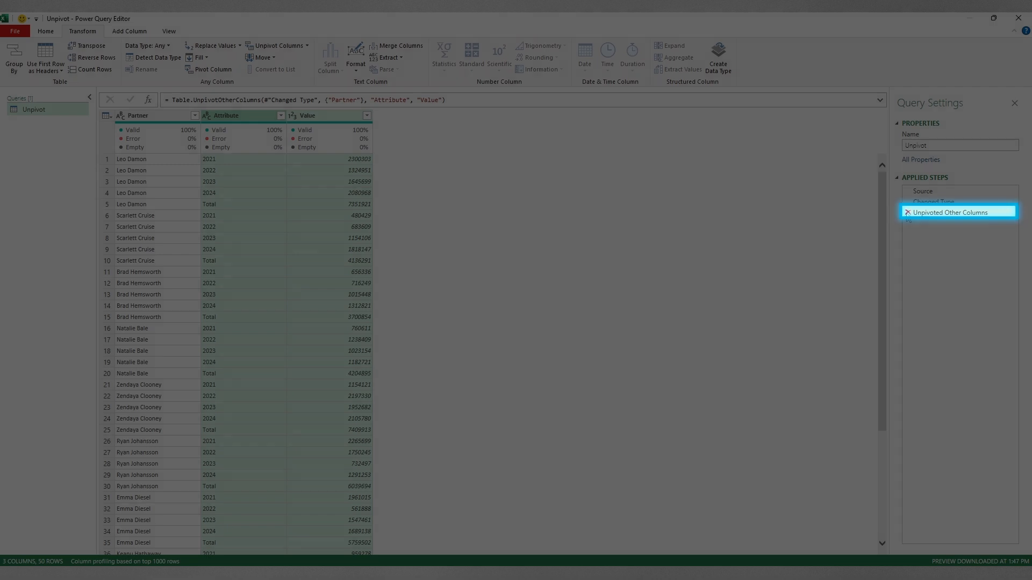
pyautogui.click(907, 212)
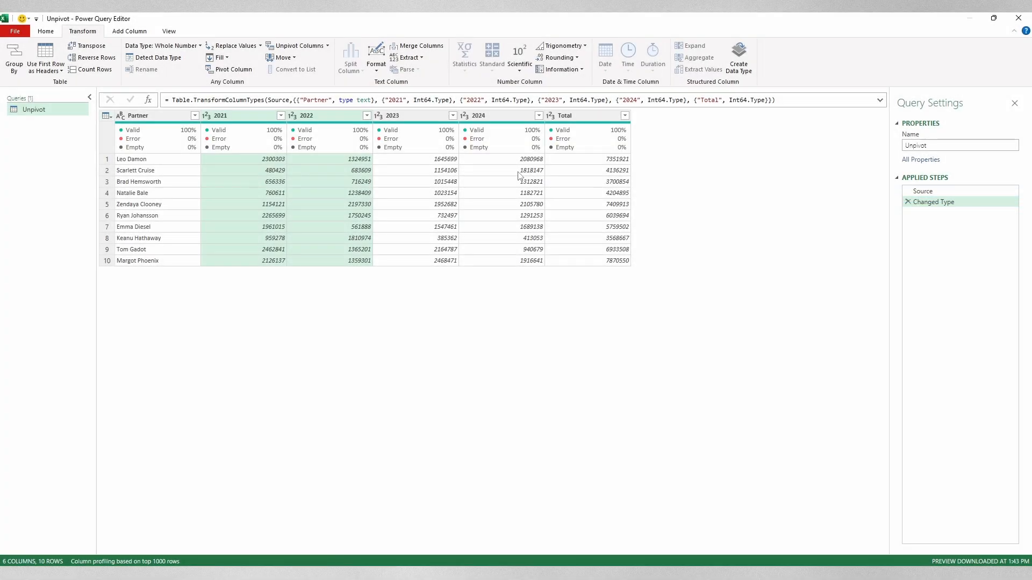
# - Remove the Total column from the Unpivot query
pyautogui.click(571, 118)
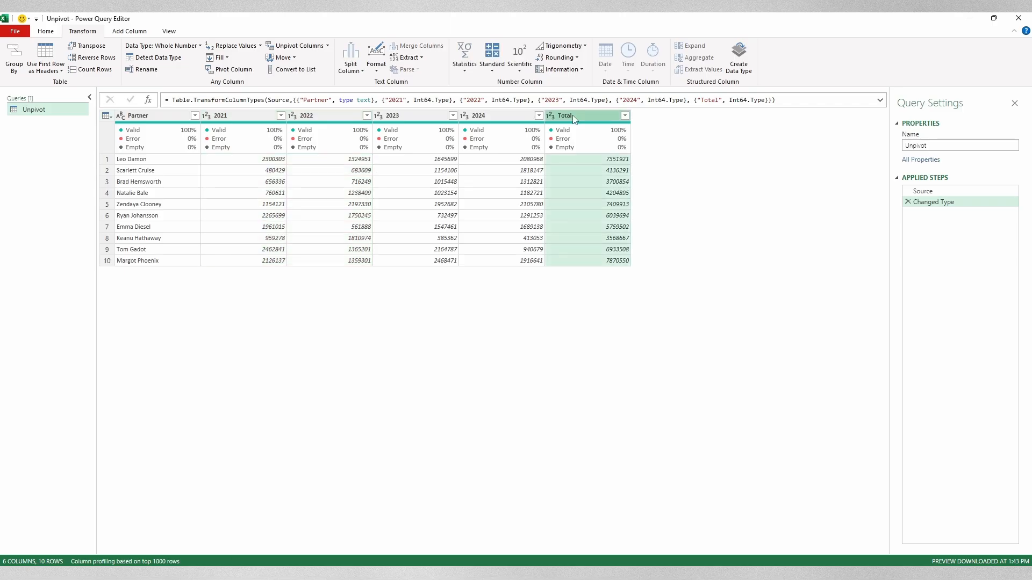
pyautogui.click(48, 33)
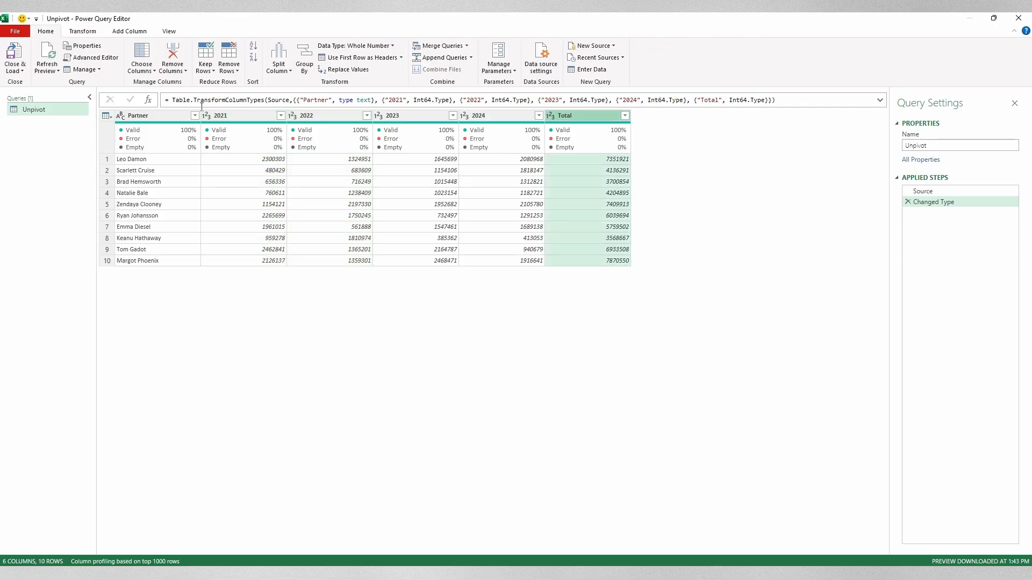
pyautogui.click(172, 53)
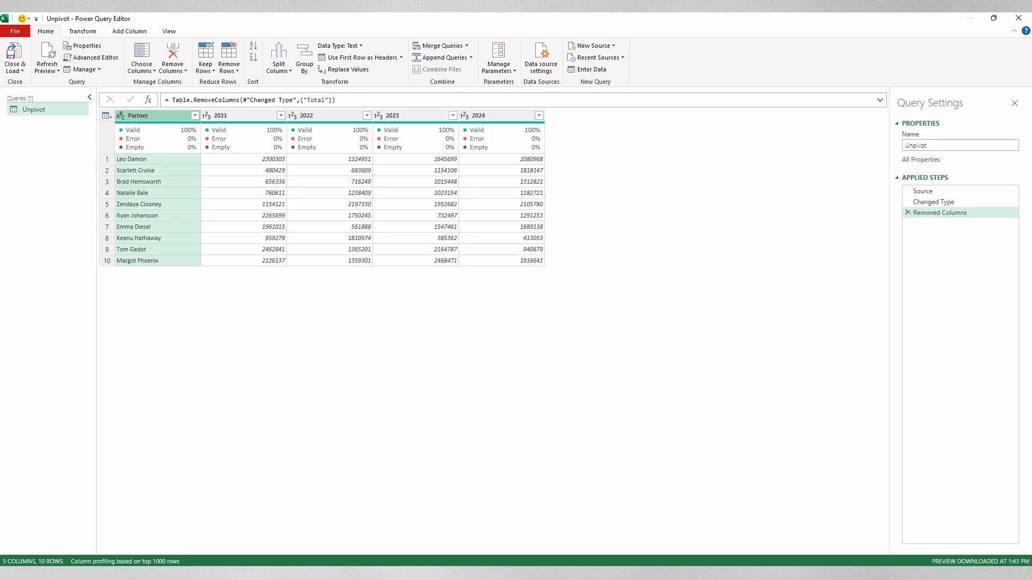
# - Unpivot all columns other than Partner in the Unpivot query
pyautogui.click(75, 32)
pyautogui.click(307, 47)
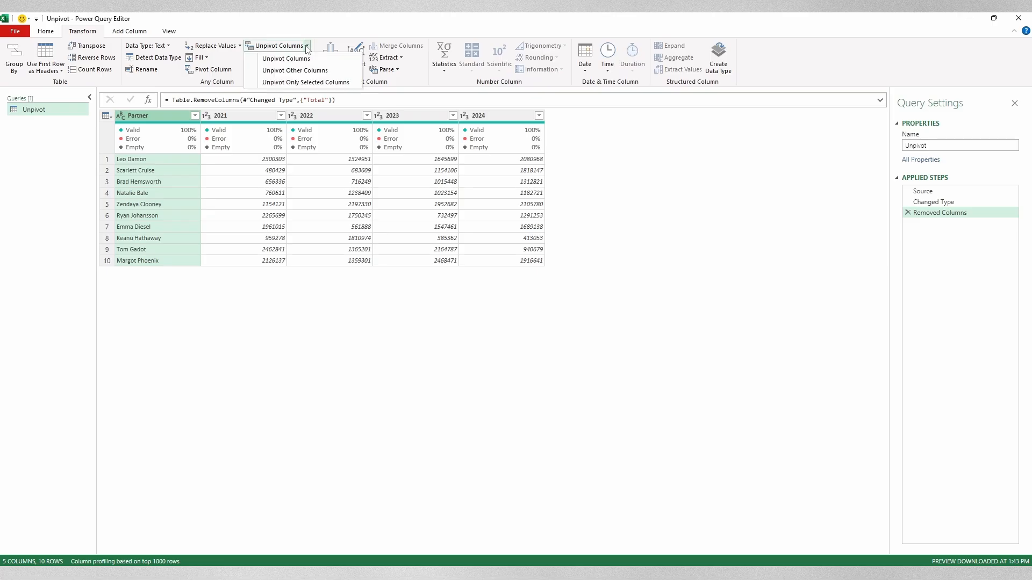
pyautogui.click(295, 70)
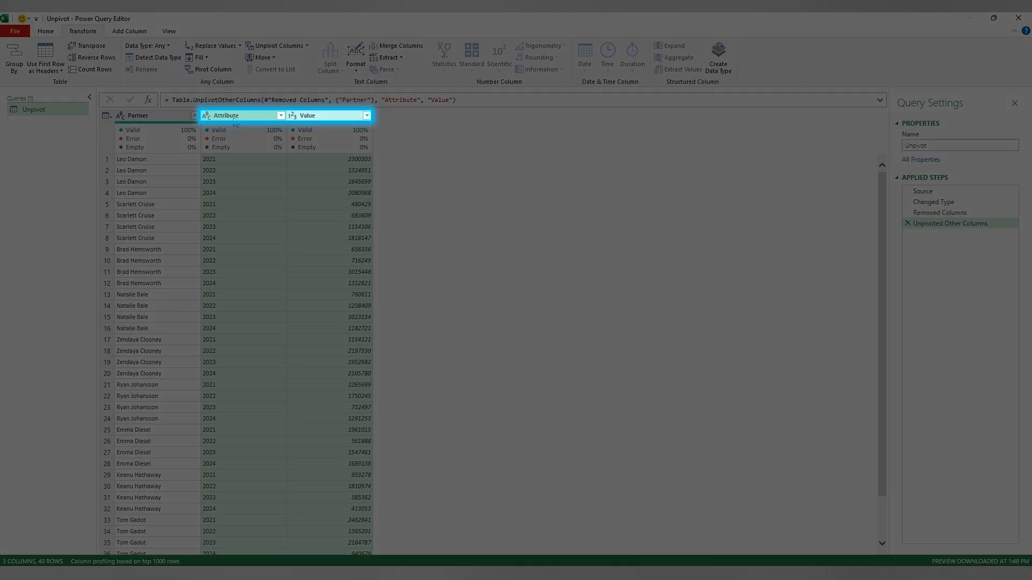
# - Rename the Attribute column as Years and the Value column as Billed, and set Billed's data type to Currency
pyautogui.click(235, 116)
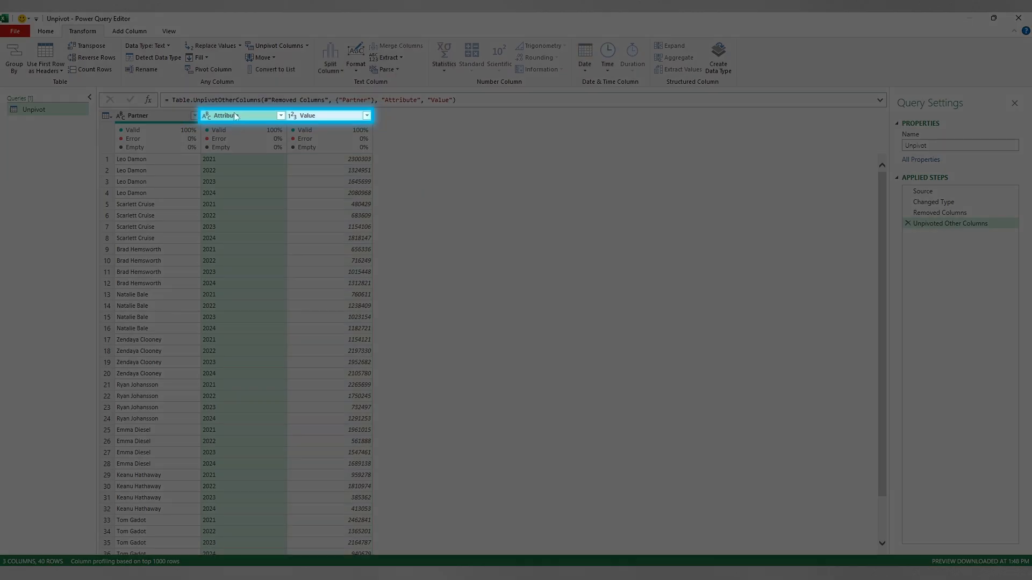
pyautogui.doubleClick(235, 116)
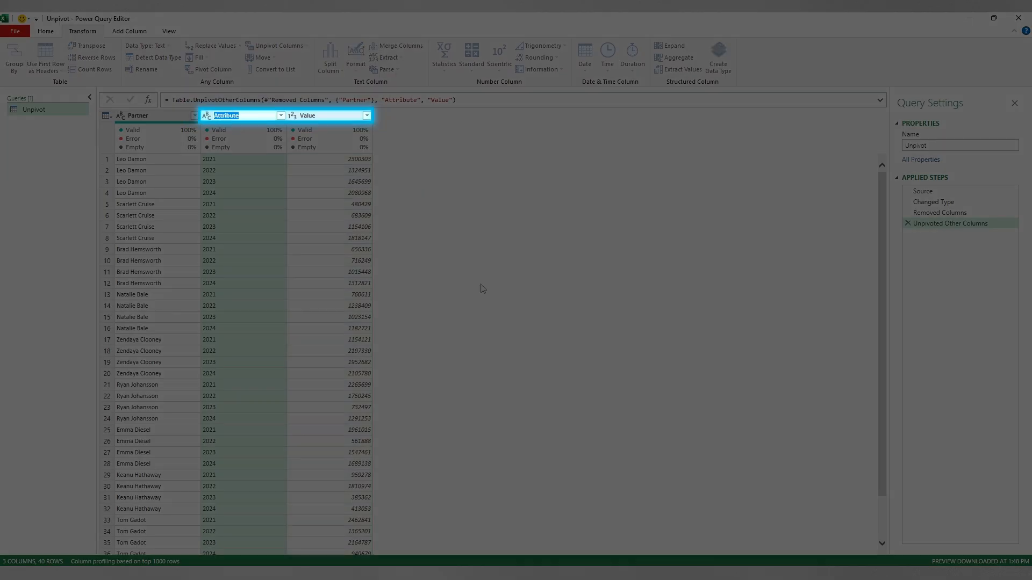
pyautogui.write('Years')
pyautogui.press('Tab')
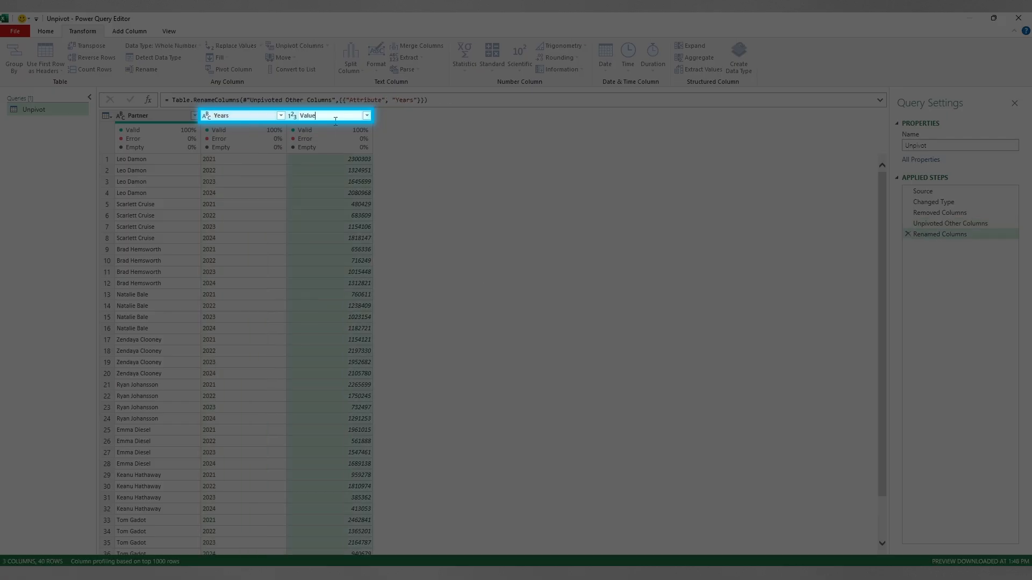
pyautogui.press('BackSpace')
pyautogui.write('b')
pyautogui.write('illed')
pyautogui.press('Return')
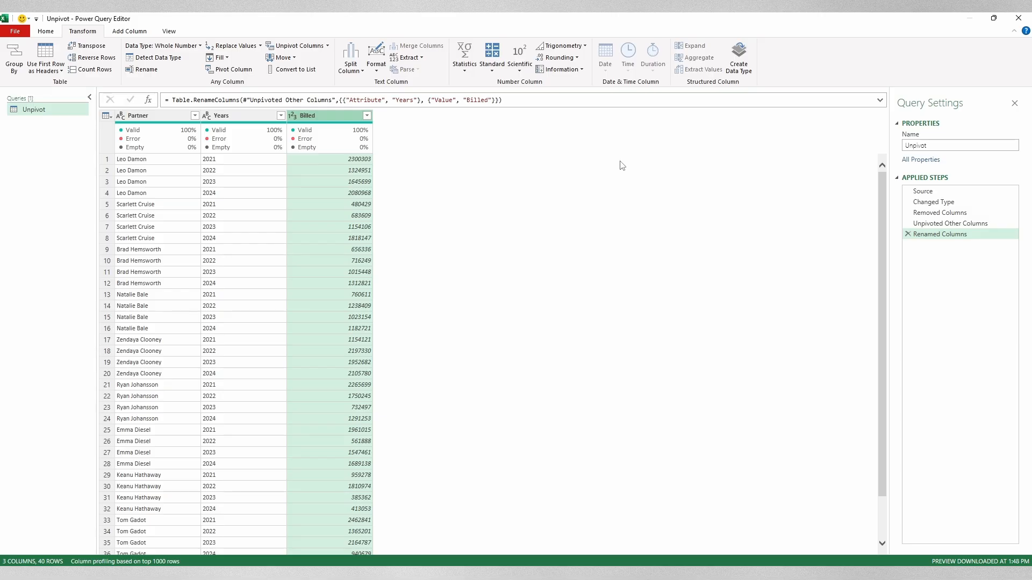
pyautogui.click(294, 116)
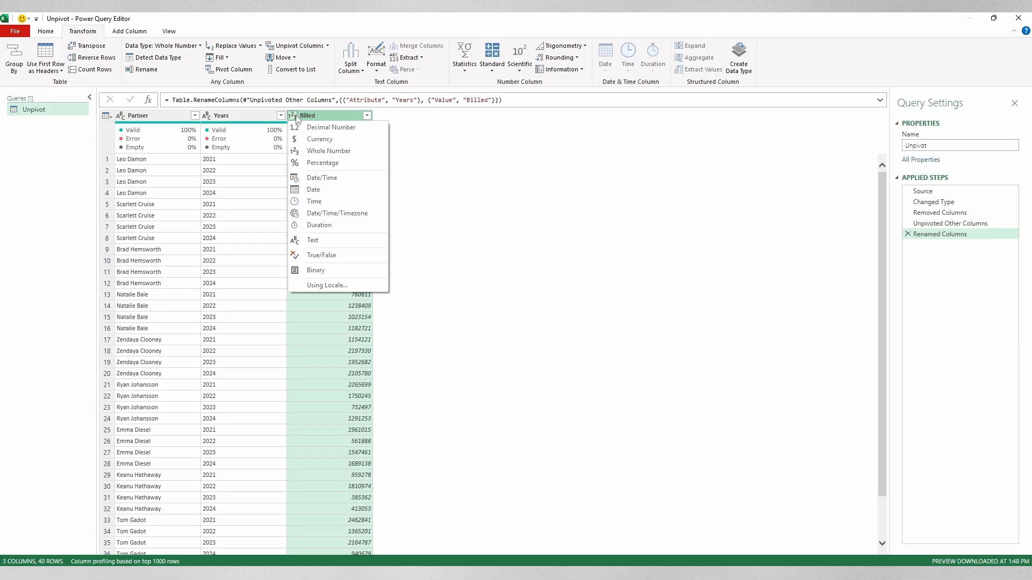
pyautogui.click(343, 142)
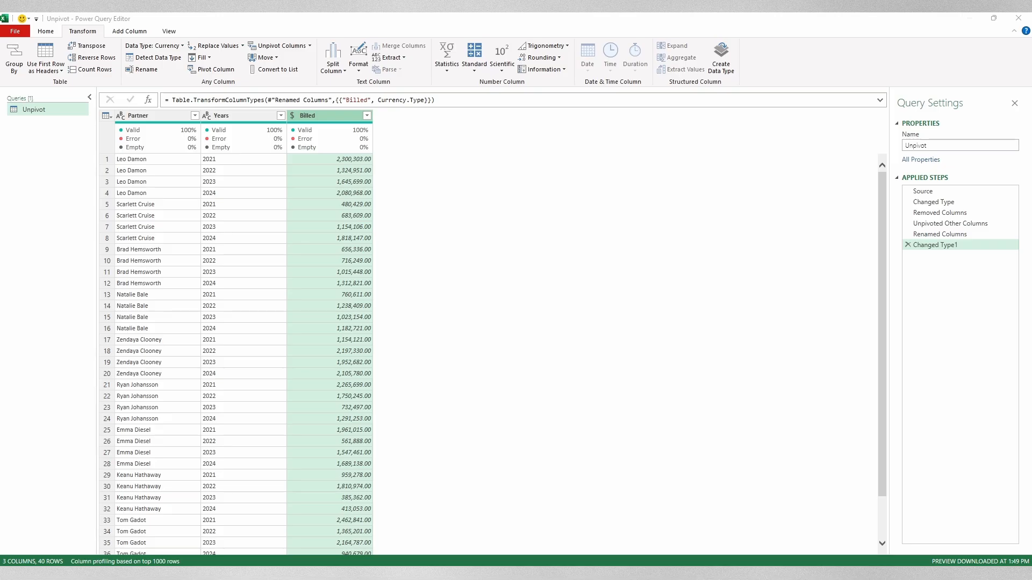
# - Close the query editor and load the Unpivot query as a table into the existing Unpivot worksheet at cell I1
pyautogui.click(47, 32)
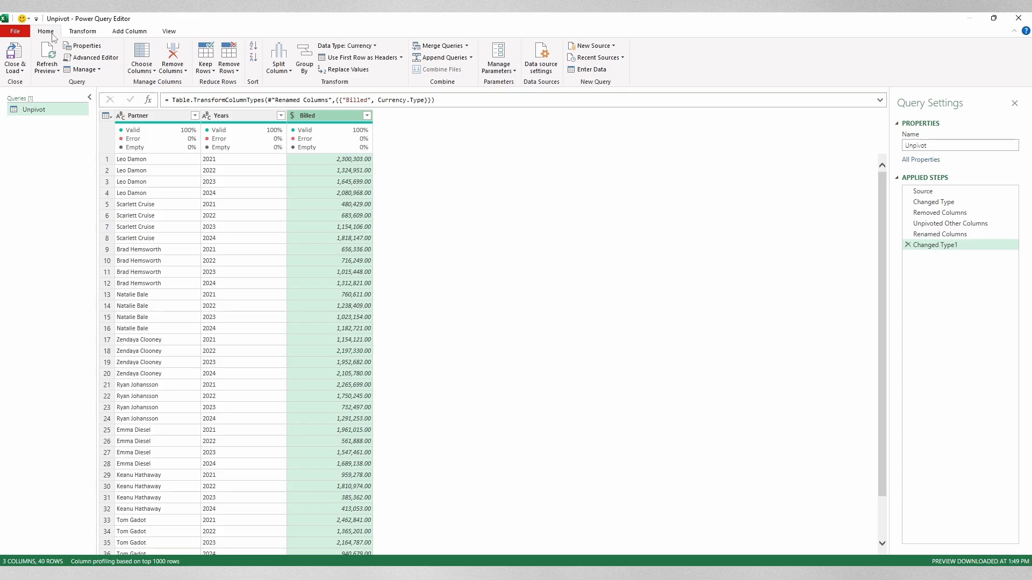
pyautogui.click(14, 68)
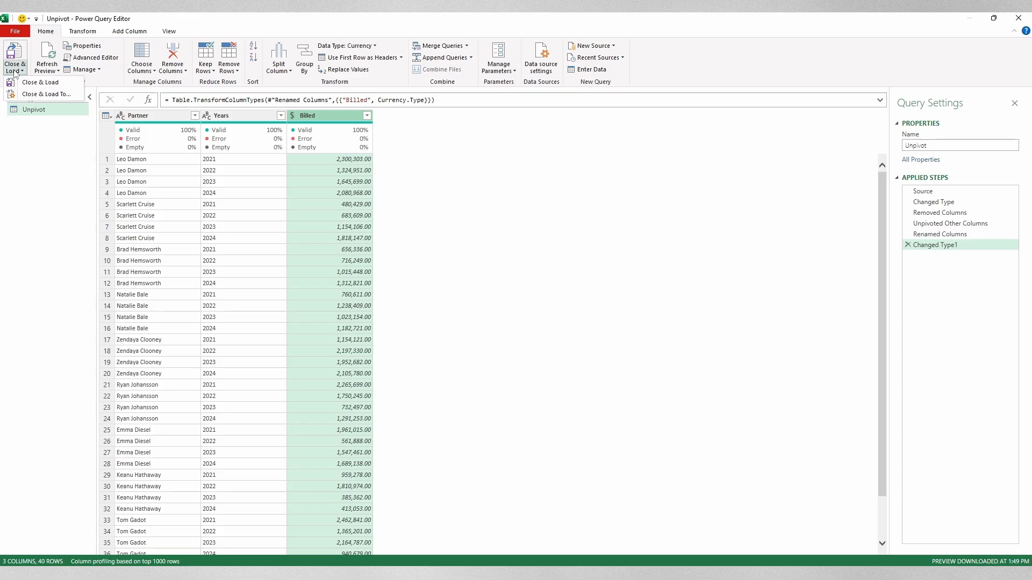
pyautogui.click(63, 95)
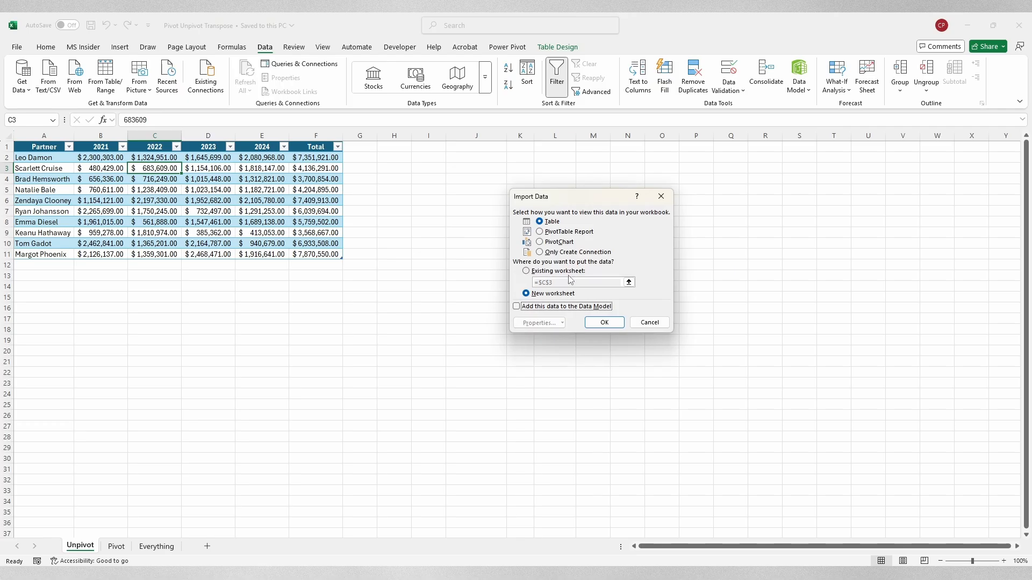
pyautogui.click(569, 272)
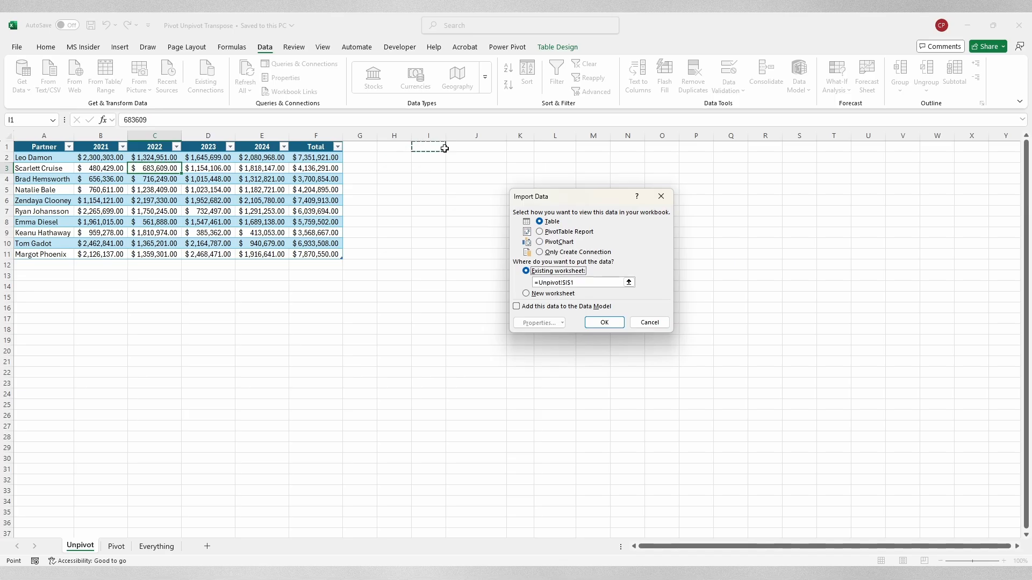
pyautogui.click(604, 322)
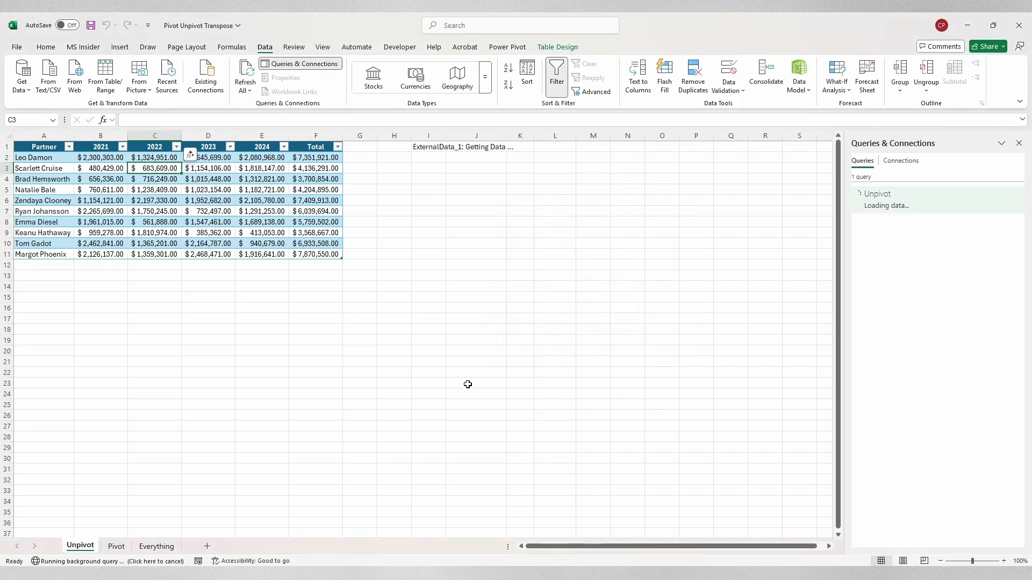
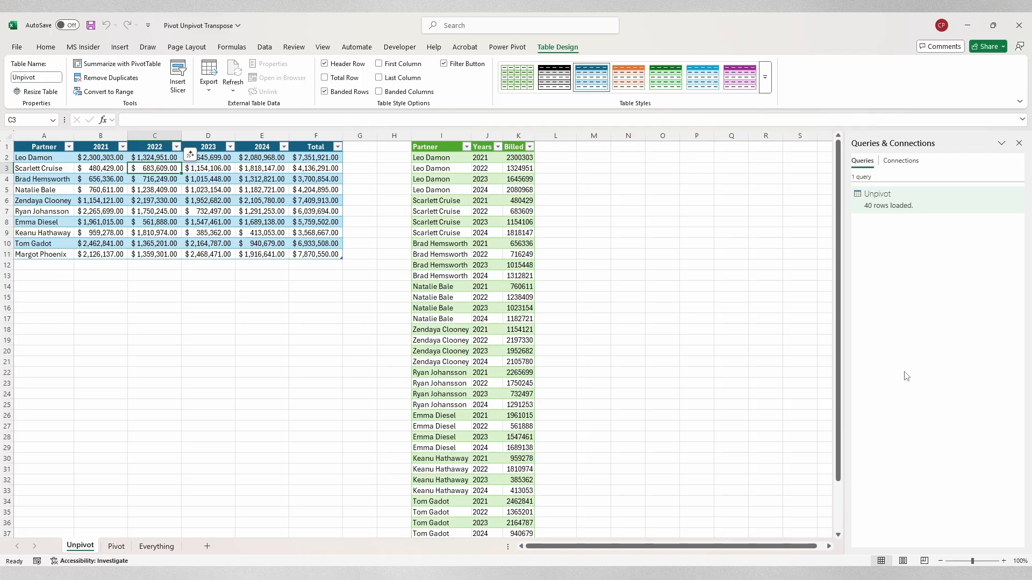
pyautogui.click(323, 140)
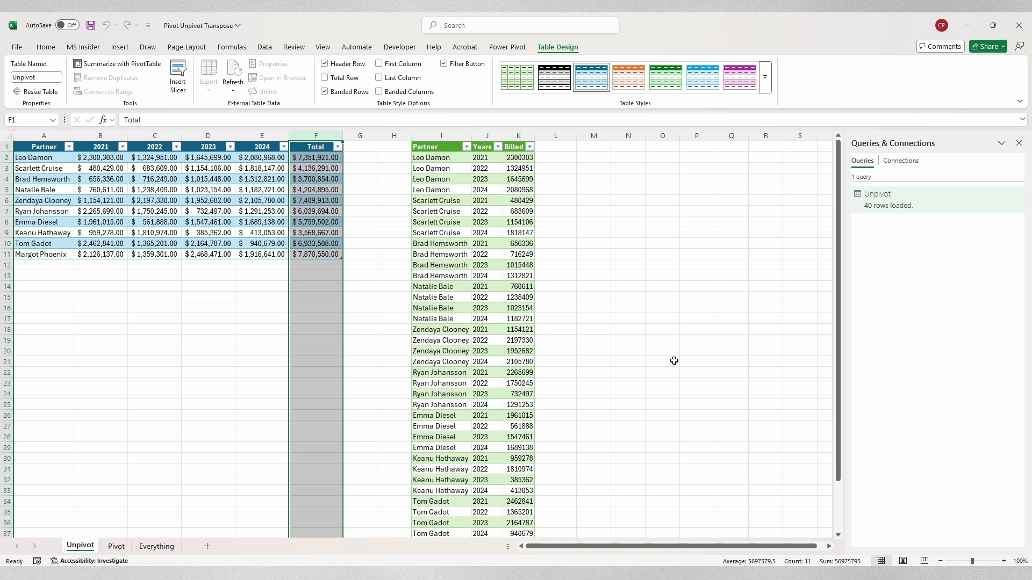
pyautogui.hotkey('ctrl', 'shift', '+')
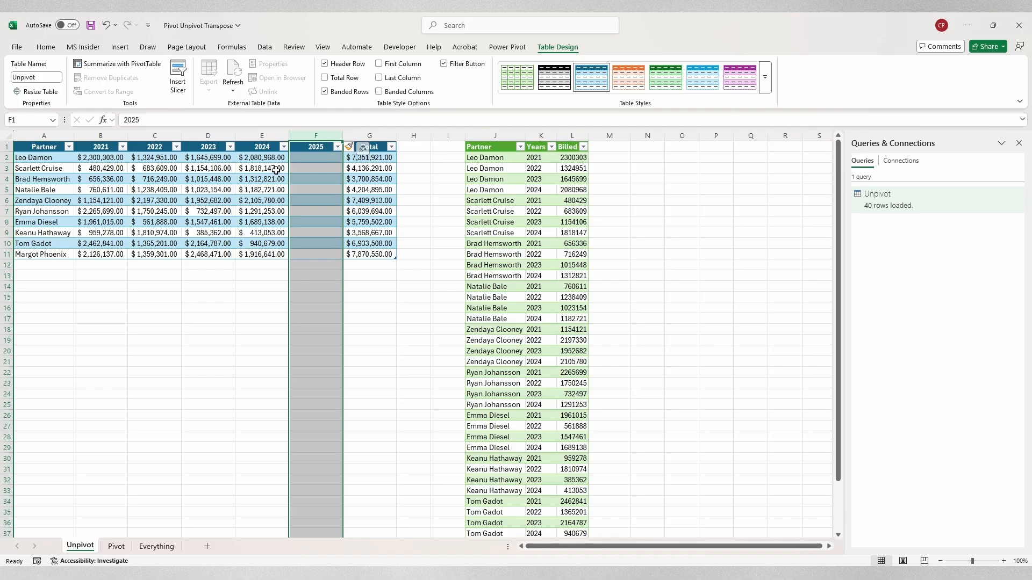
pyautogui.click(310, 161)
pyautogui.write('=')
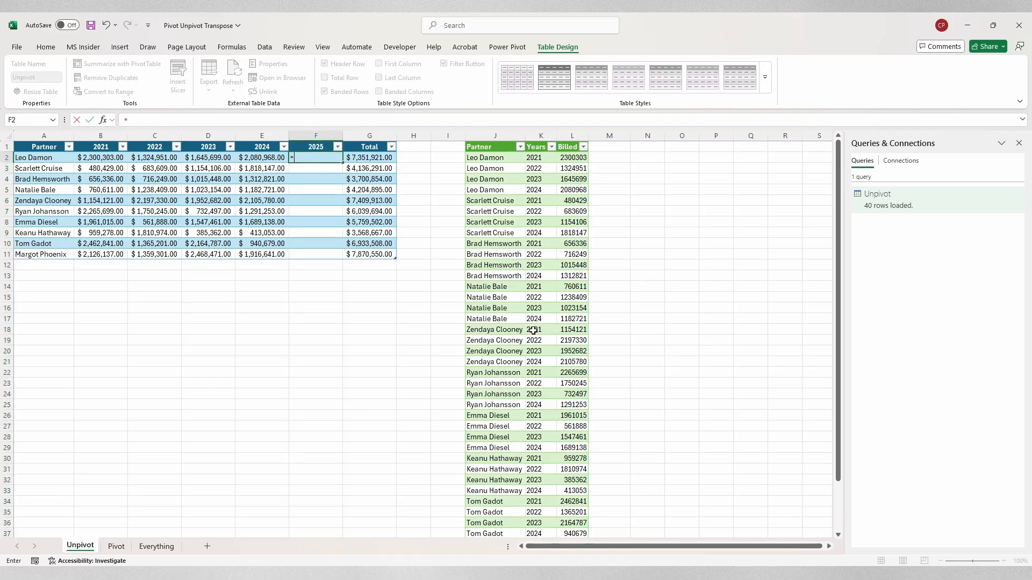
pyautogui.click(266, 158)
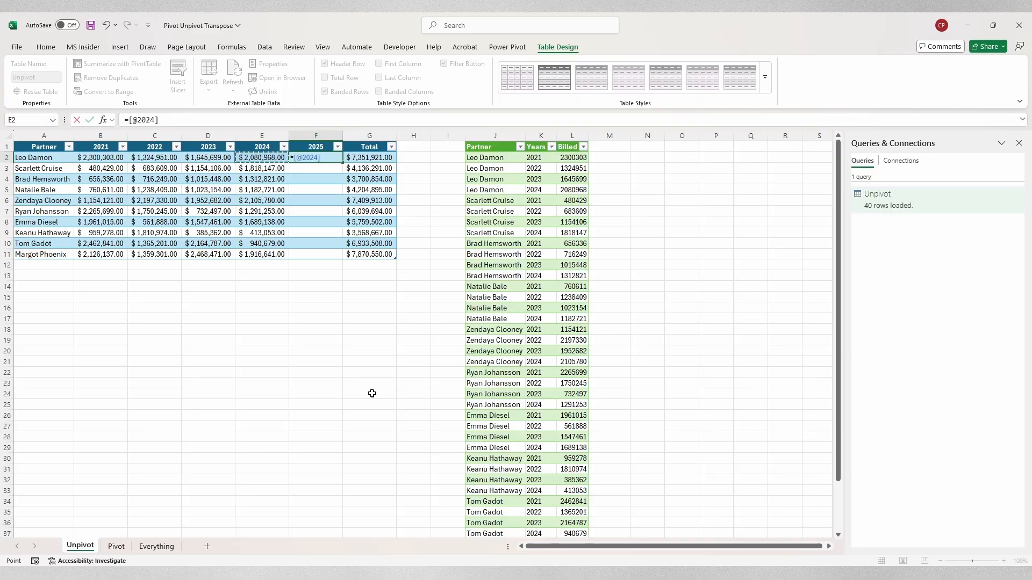
pyautogui.write('*1.03')
pyautogui.press('Return')
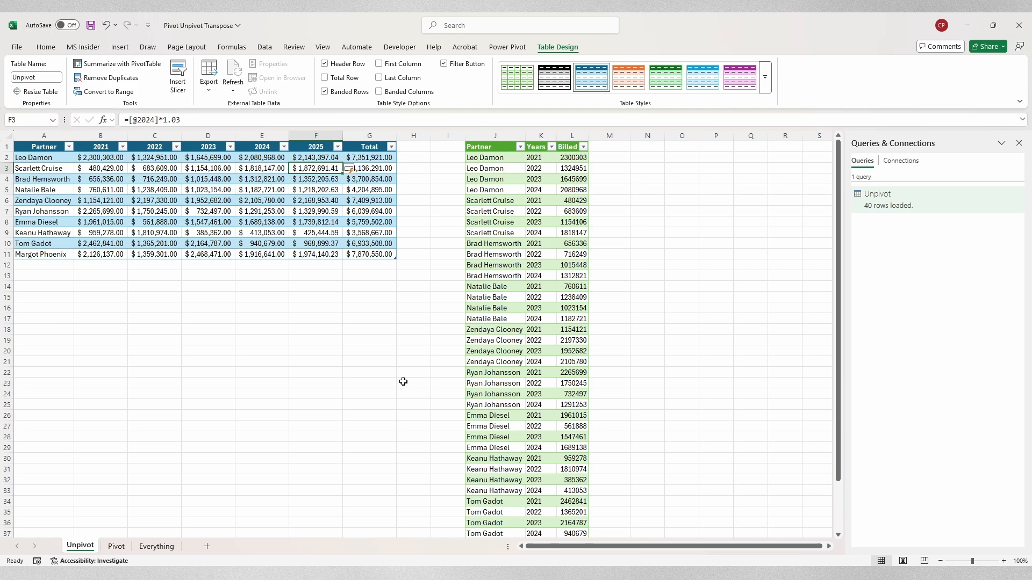
# - Refresh the Unpivot query to bring the 2025 data into its output table
pyautogui.click(265, 46)
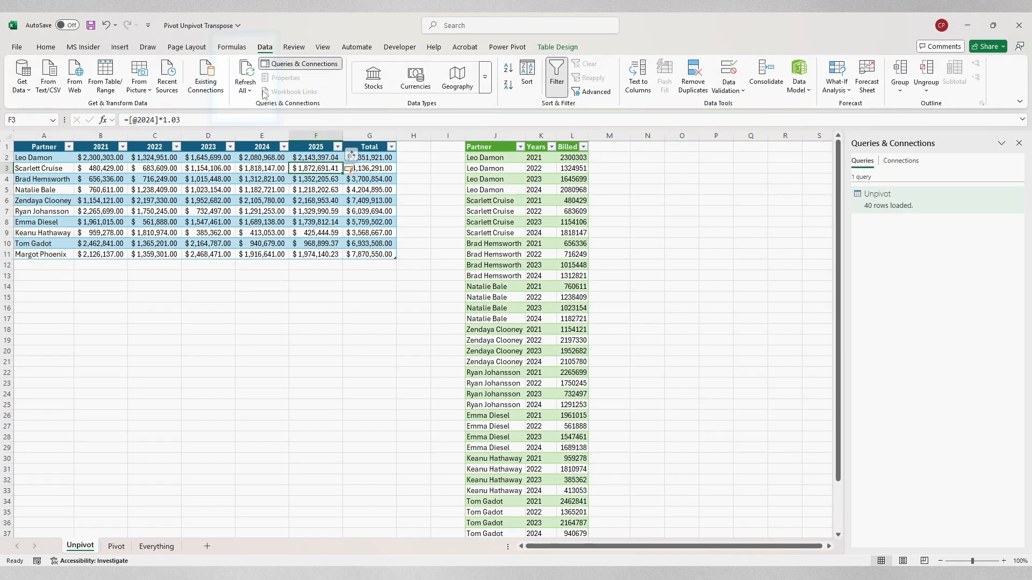
pyautogui.rightClick(250, 72)
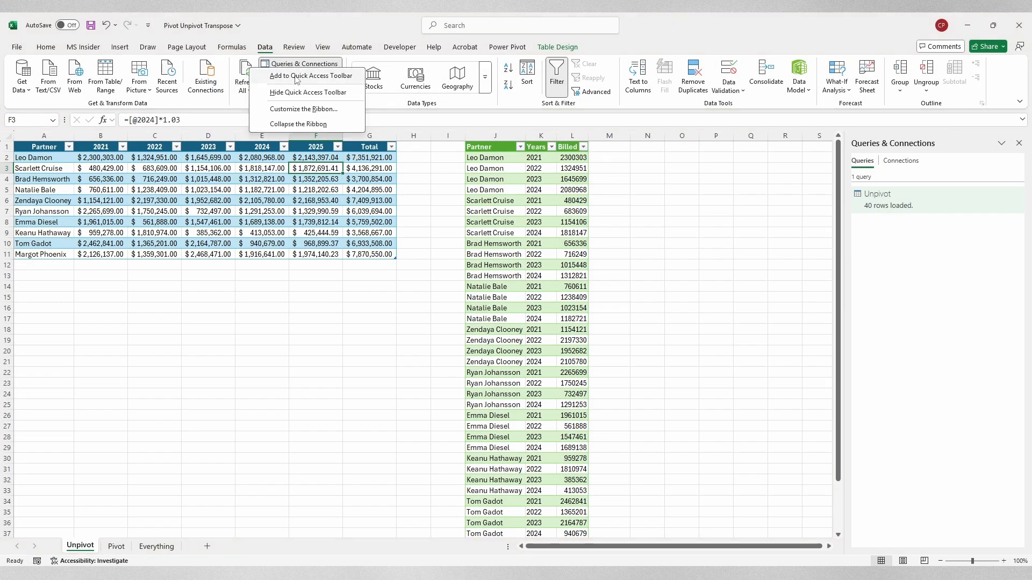
pyautogui.press('Escape')
pyautogui.click(250, 91)
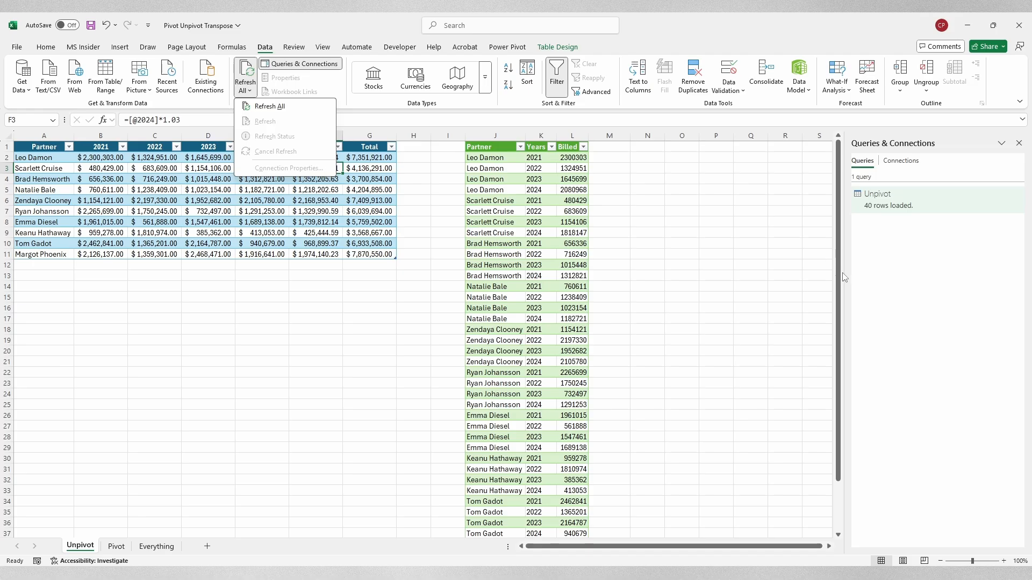
pyautogui.click(949, 194)
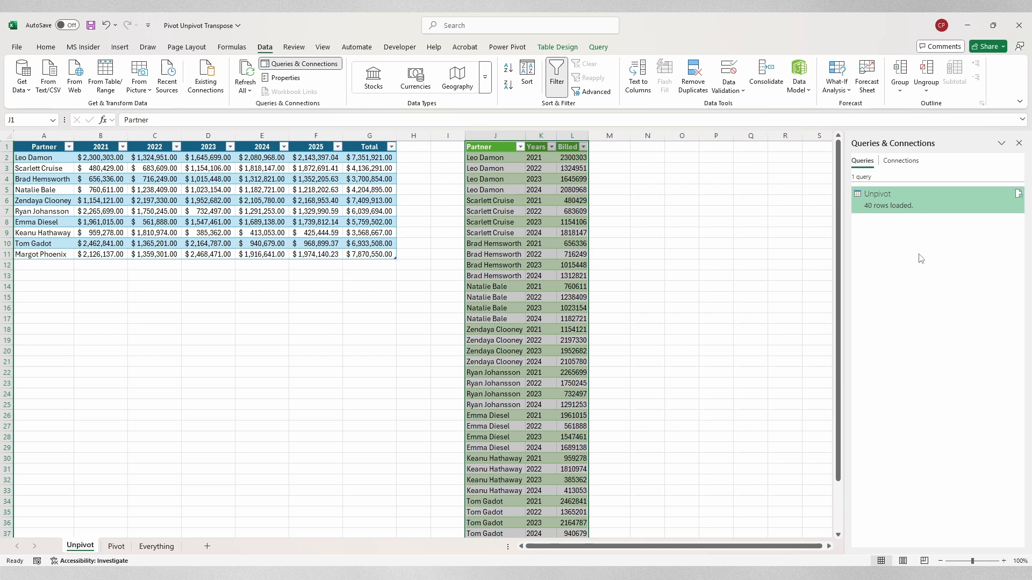
pyautogui.click(1018, 194)
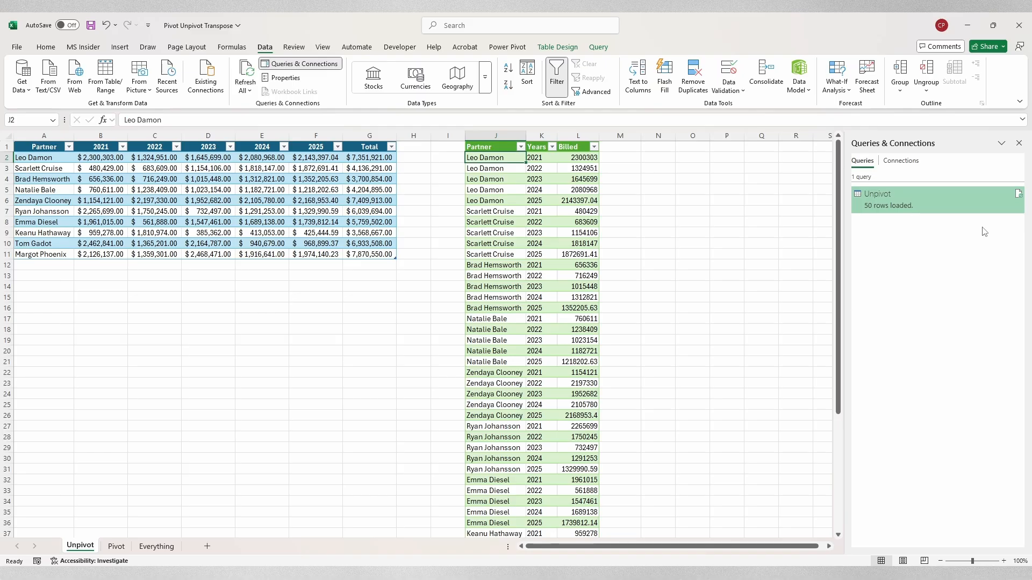
# - Change the Unpivot query's load destination to a PivotTable Report on a new worksheet
pyautogui.rightClick(927, 200)
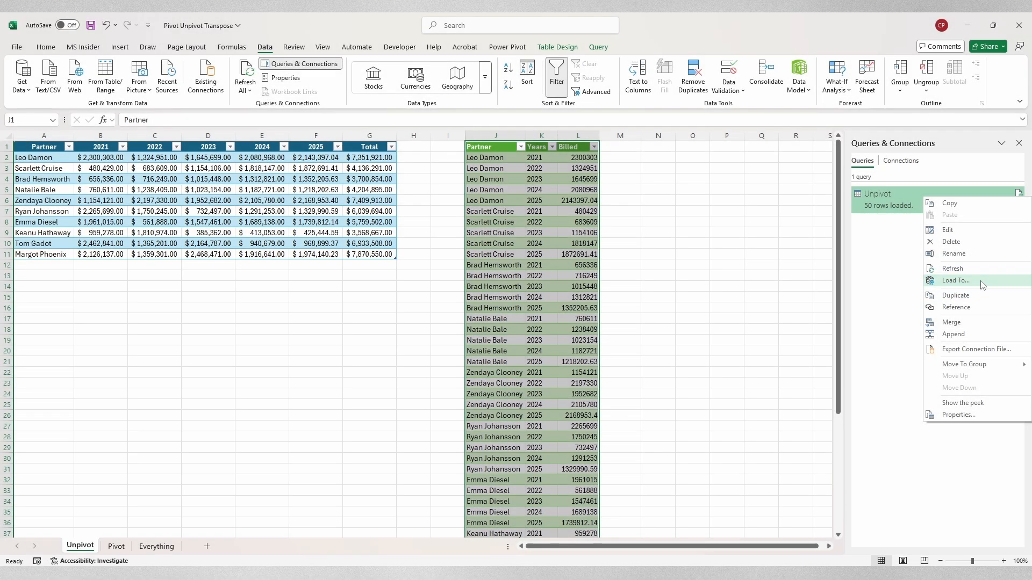
pyautogui.click(981, 282)
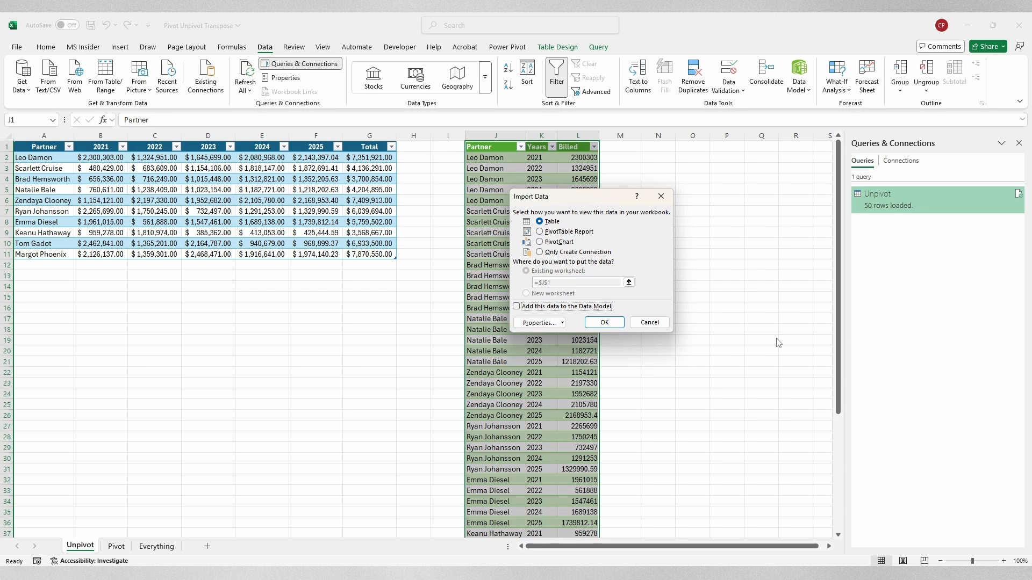
pyautogui.click(569, 231)
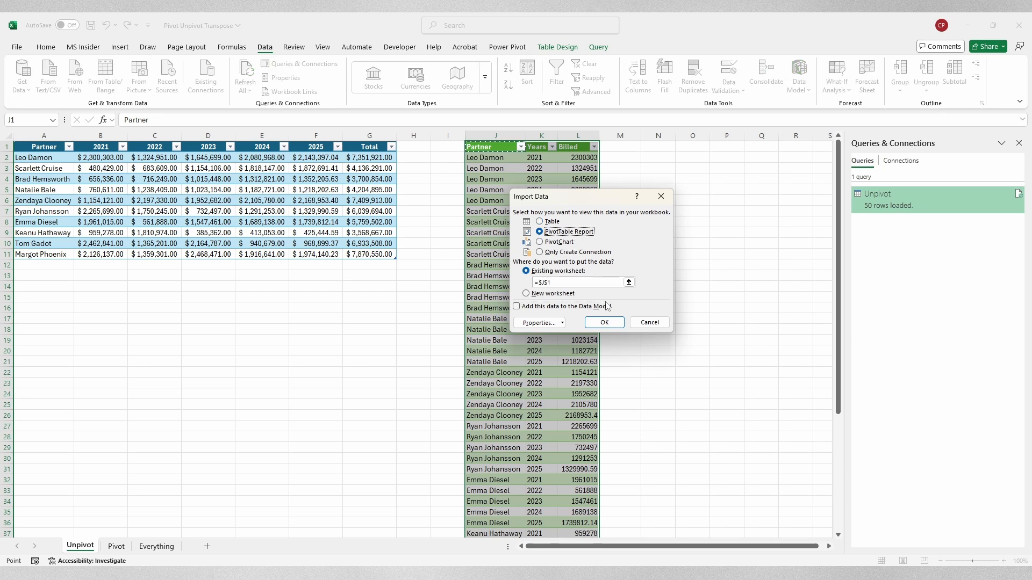
pyautogui.click(528, 294)
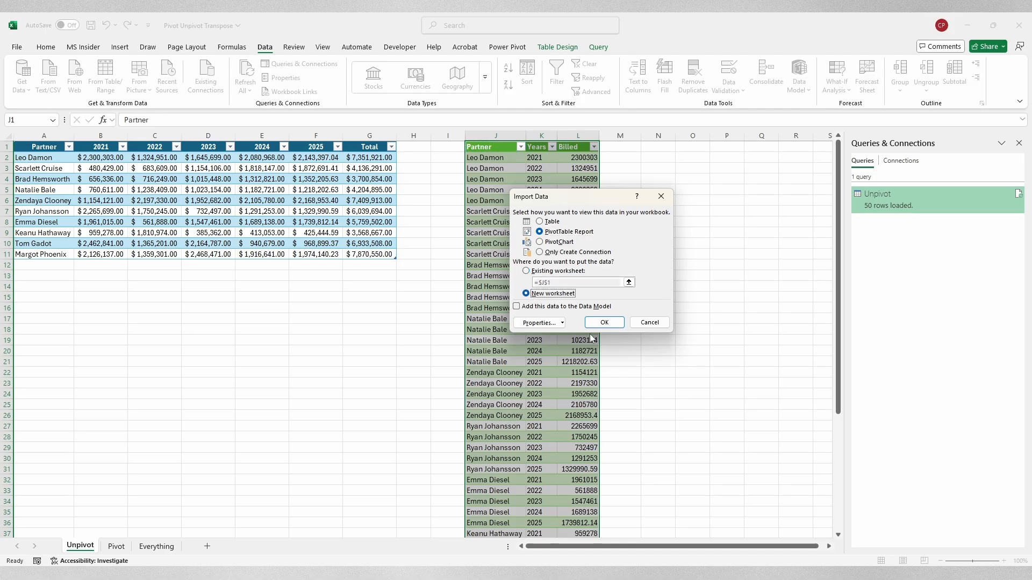
pyautogui.click(603, 323)
pyautogui.press('Return')
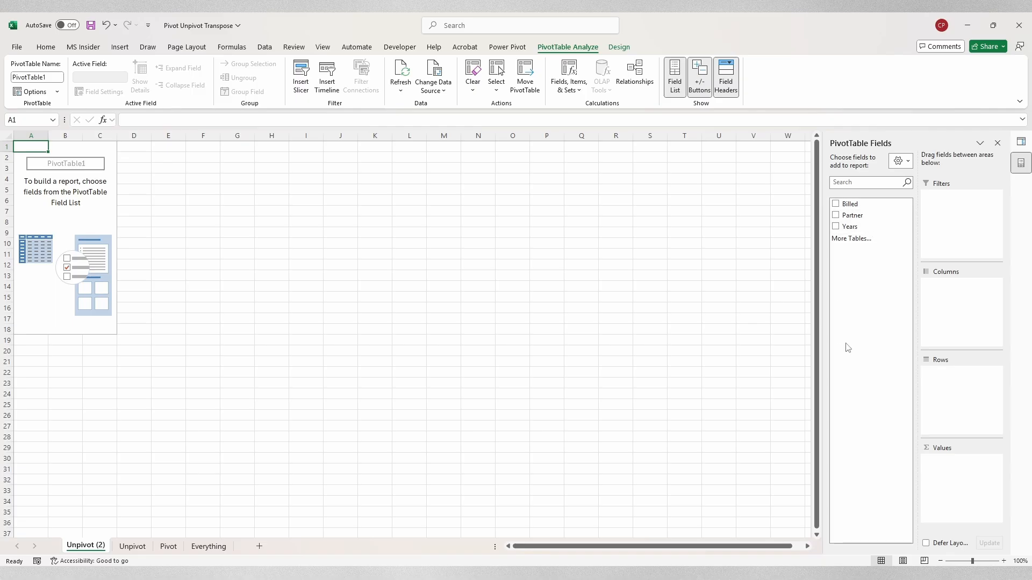
# - Add the Billed, Partner and Years fields to the PivotTable, with Partner and Years as rows
pyautogui.click(836, 203)
pyautogui.click(836, 215)
pyautogui.click(835, 227)
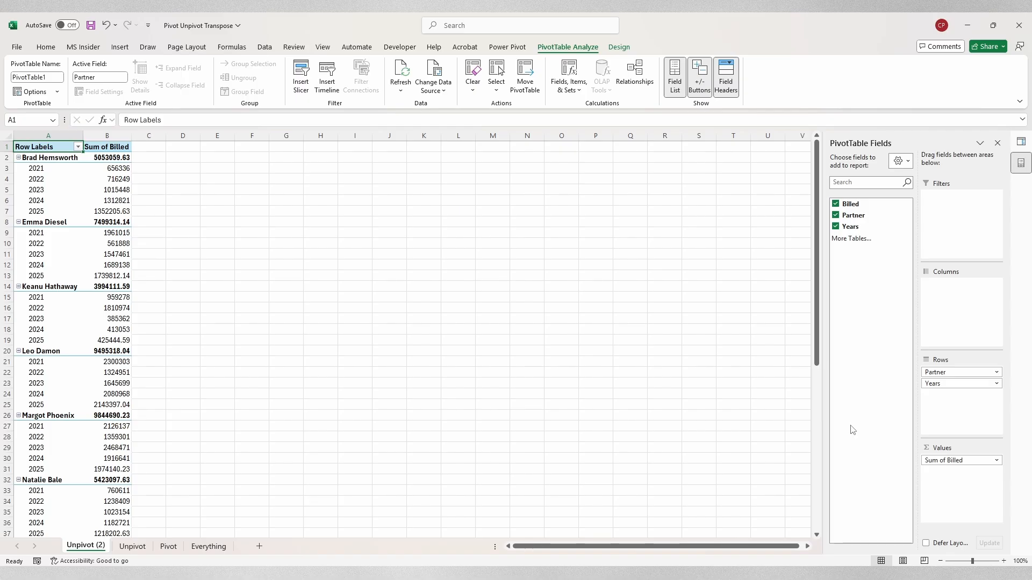
pyautogui.click(183, 232)
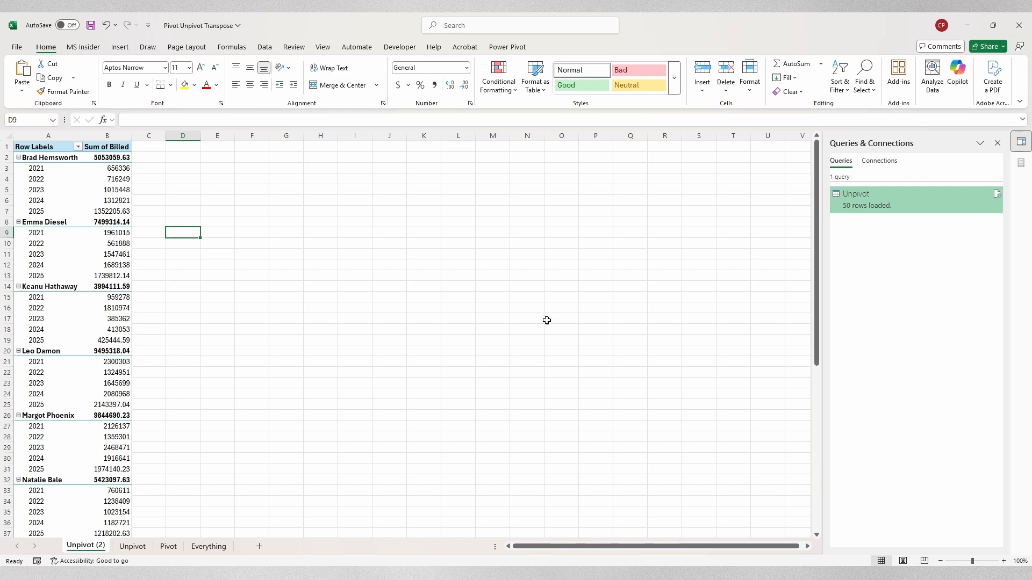
# - Reopen the Unpivot query for editing and remove its Changed Type1, Renamed Columns and Unpivoted Other Columns steps
pyautogui.click(664, 200)
pyautogui.moveTo(900, 205)
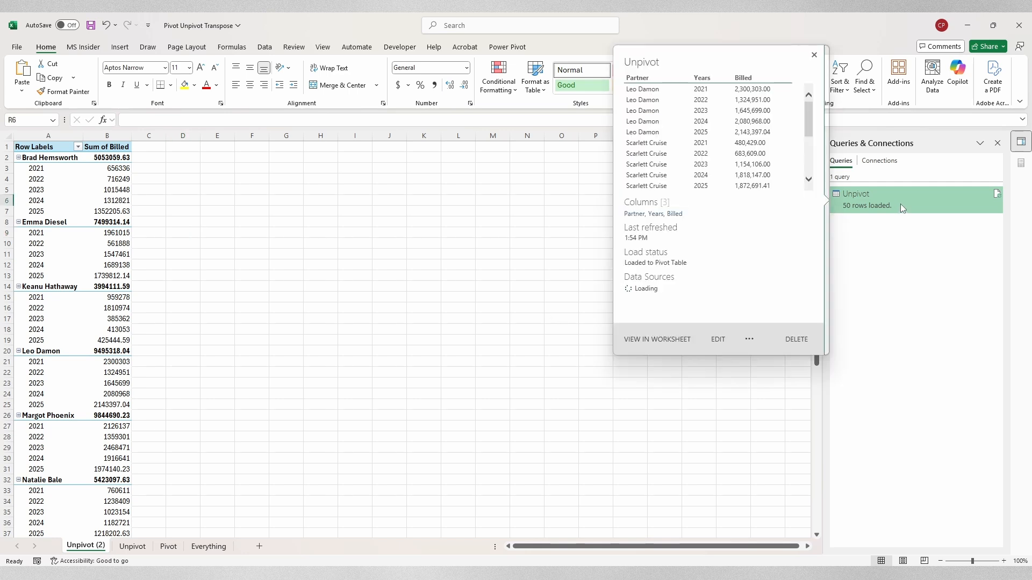
pyautogui.click(718, 339)
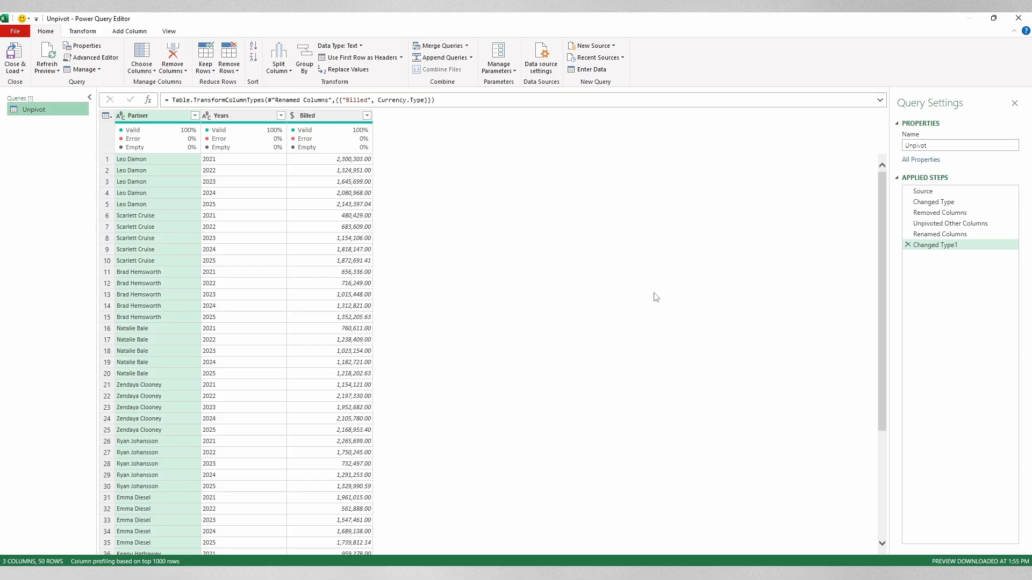
pyautogui.click(907, 245)
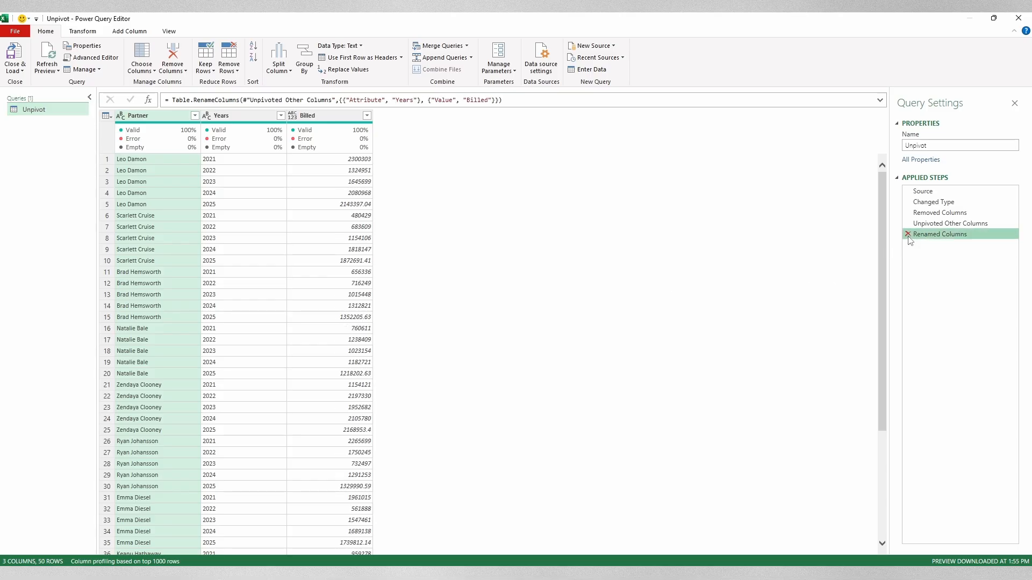
pyautogui.click(907, 234)
pyautogui.click(908, 224)
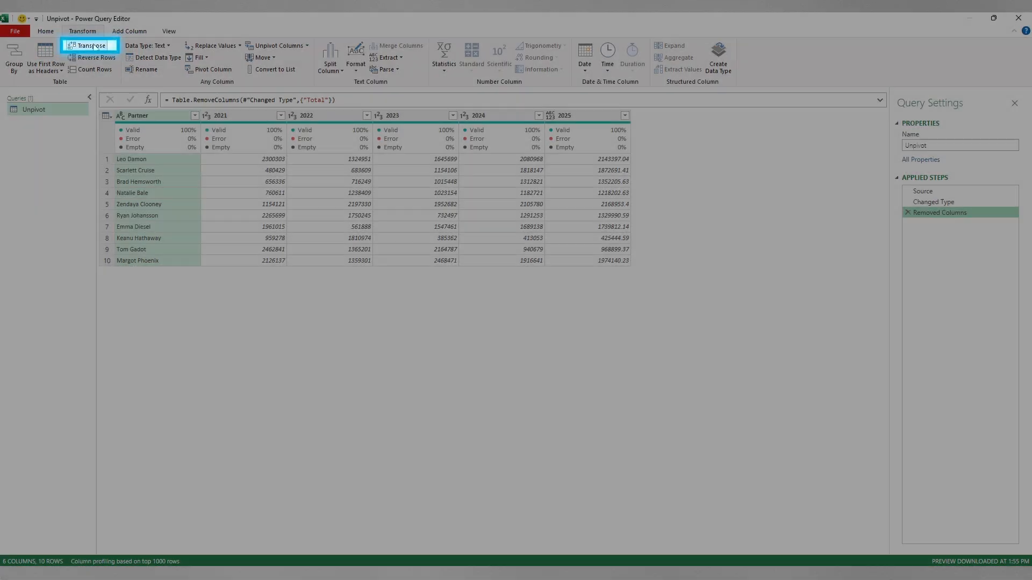
# - Transpose the Unpivot query's table back and forth four times, and discard the changes when closing the editor
pyautogui.click(93, 46)
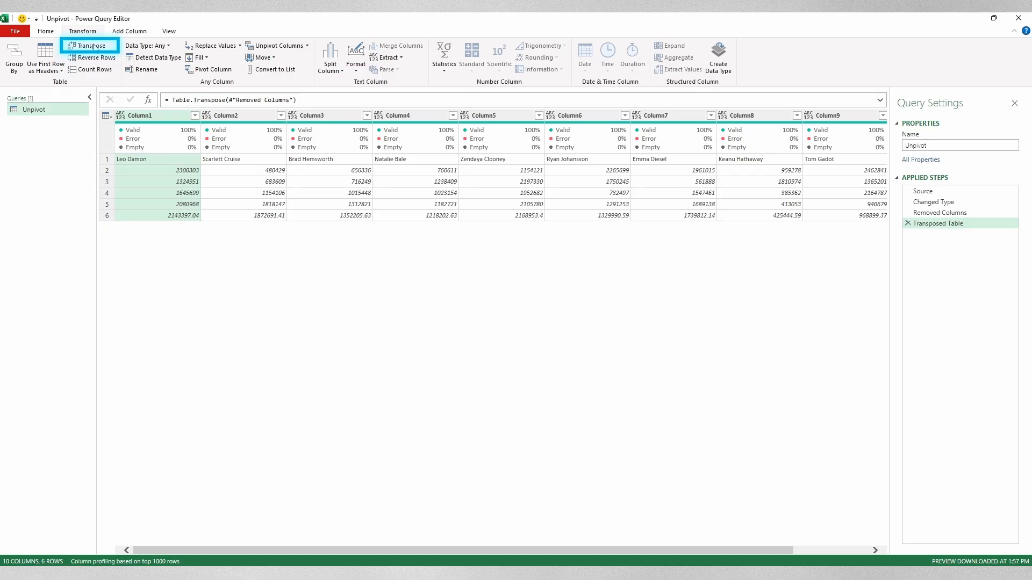
pyautogui.click(92, 46)
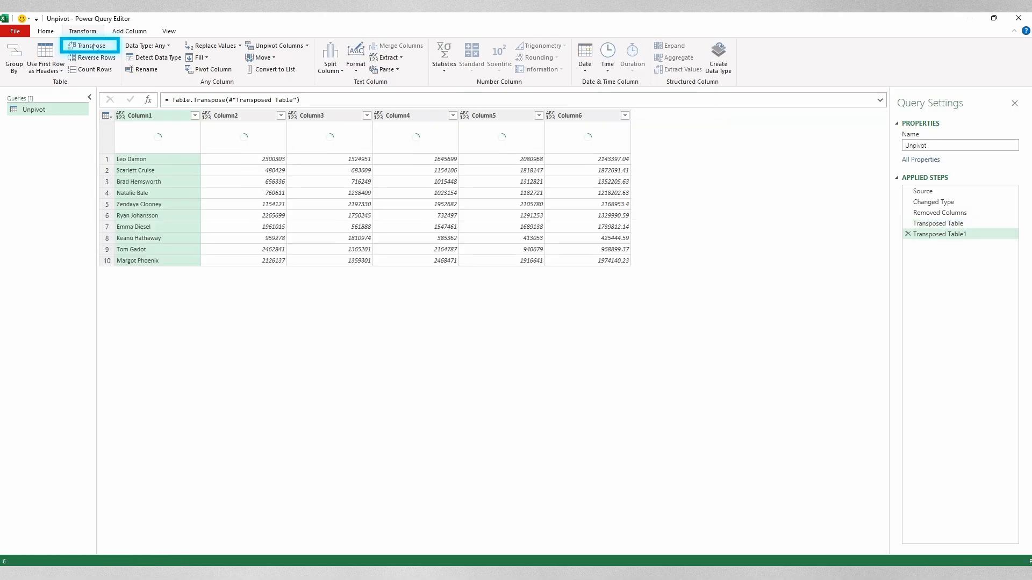
pyautogui.click(92, 46)
pyautogui.click(94, 47)
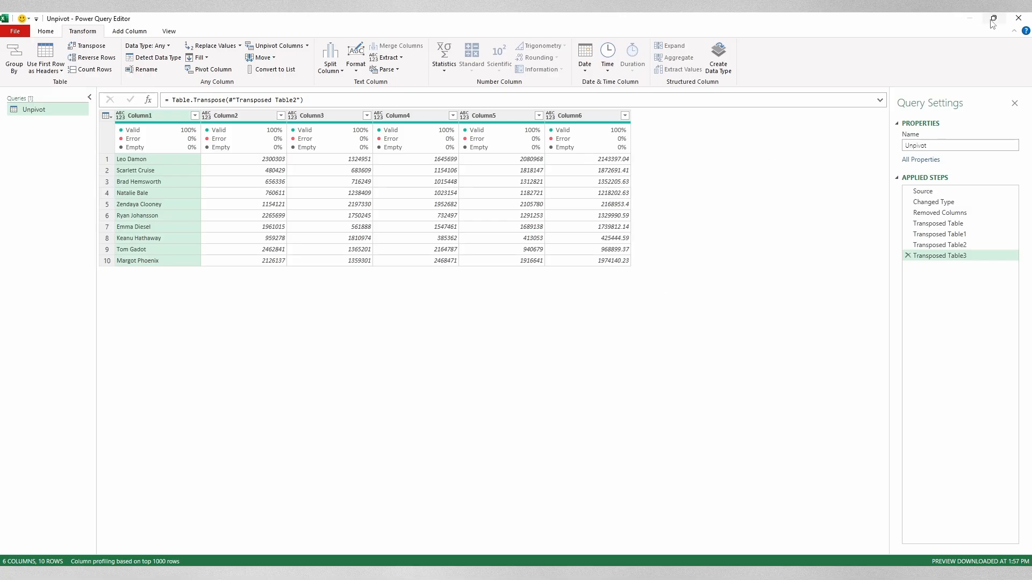
pyautogui.click(1017, 18)
pyautogui.click(567, 313)
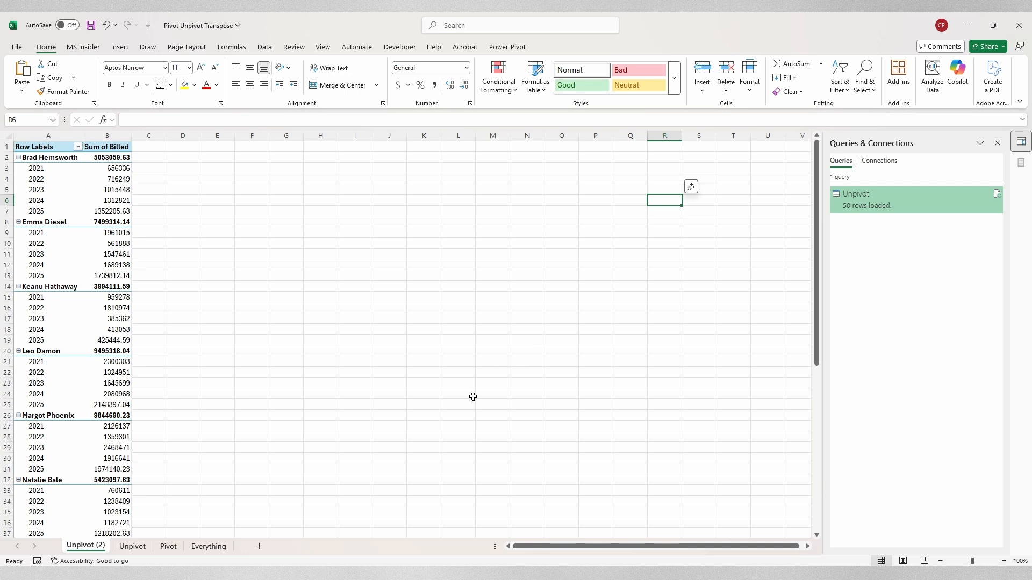
# - Open the Month, Item and Value table from the Pivot sheet as a new query in Power Query
pyautogui.click(168, 547)
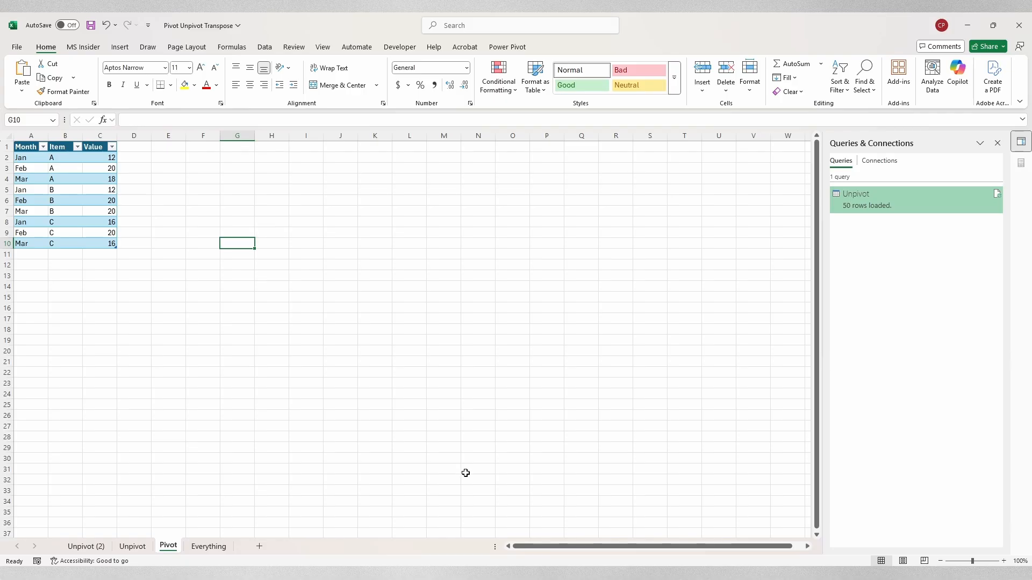
pyautogui.click(78, 180)
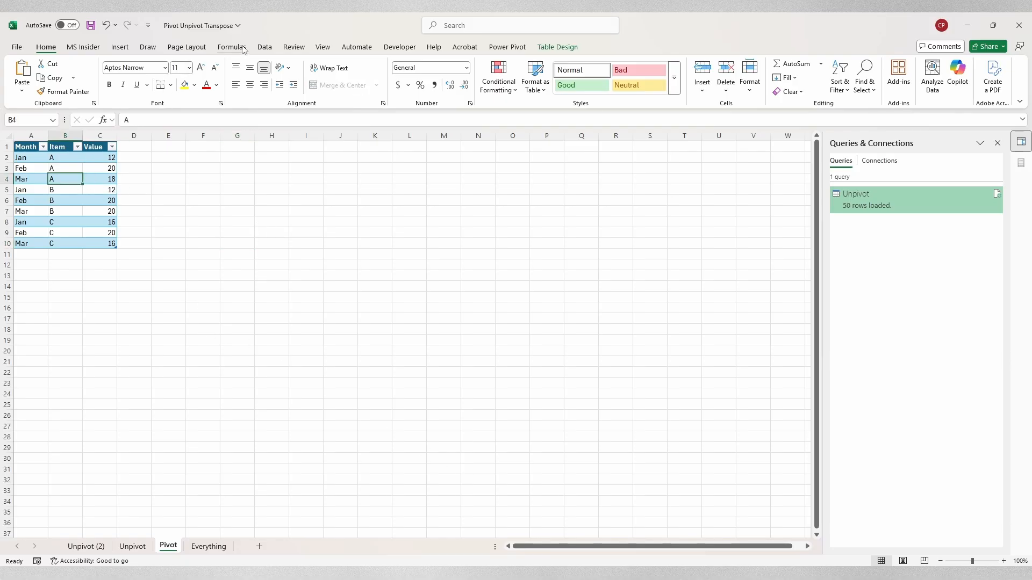
pyautogui.click(265, 47)
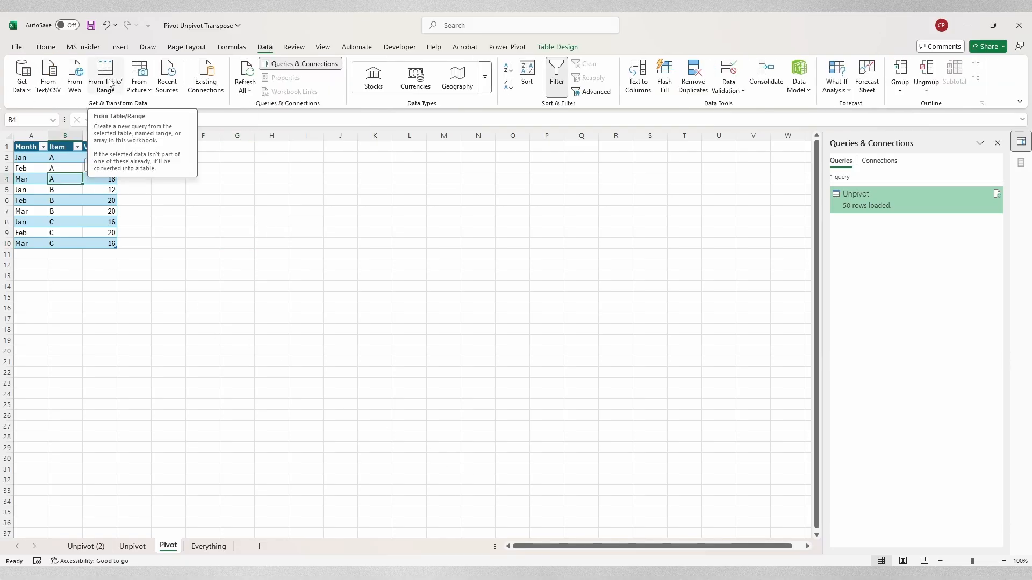
pyautogui.click(109, 82)
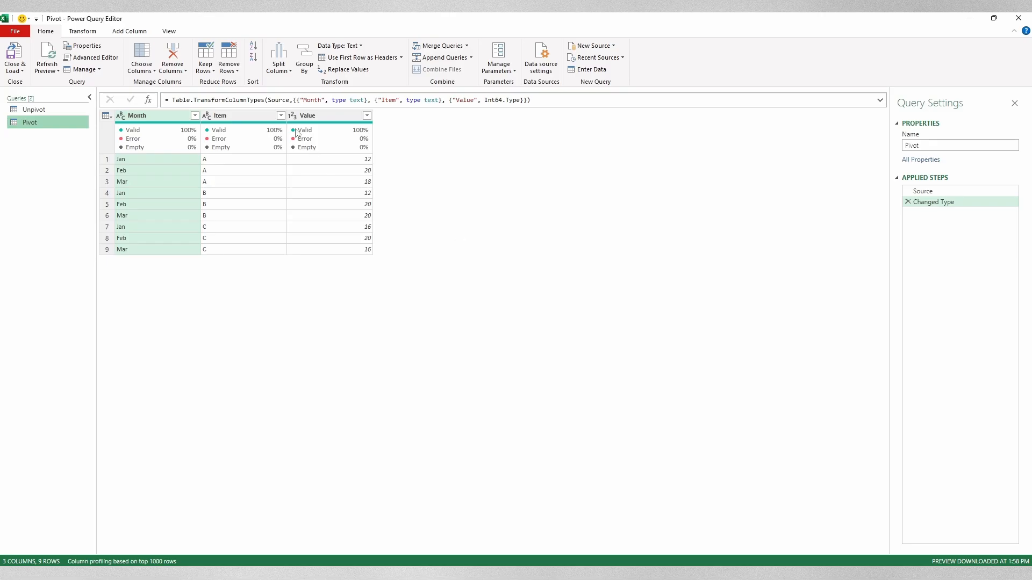
# - Pivot the Month column with Value as the values column and Don't Aggregate, and discard the query on closing
pyautogui.click(138, 115)
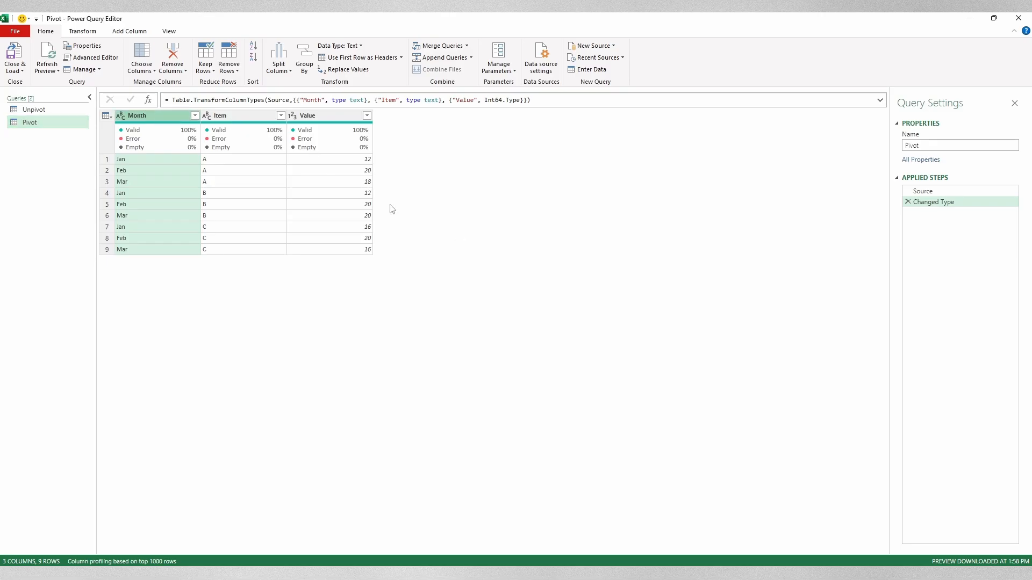
pyautogui.click(82, 31)
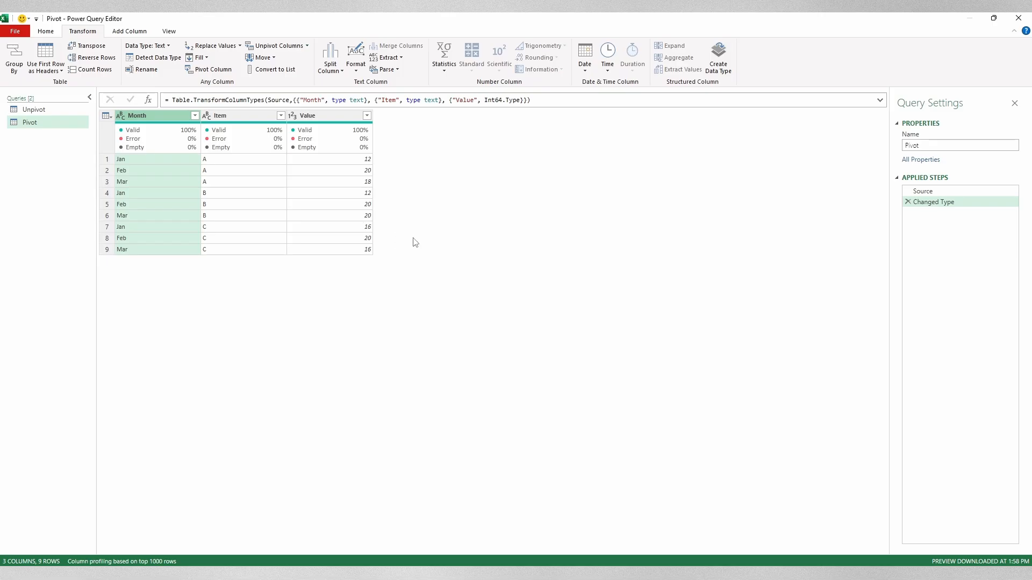
pyautogui.click(212, 70)
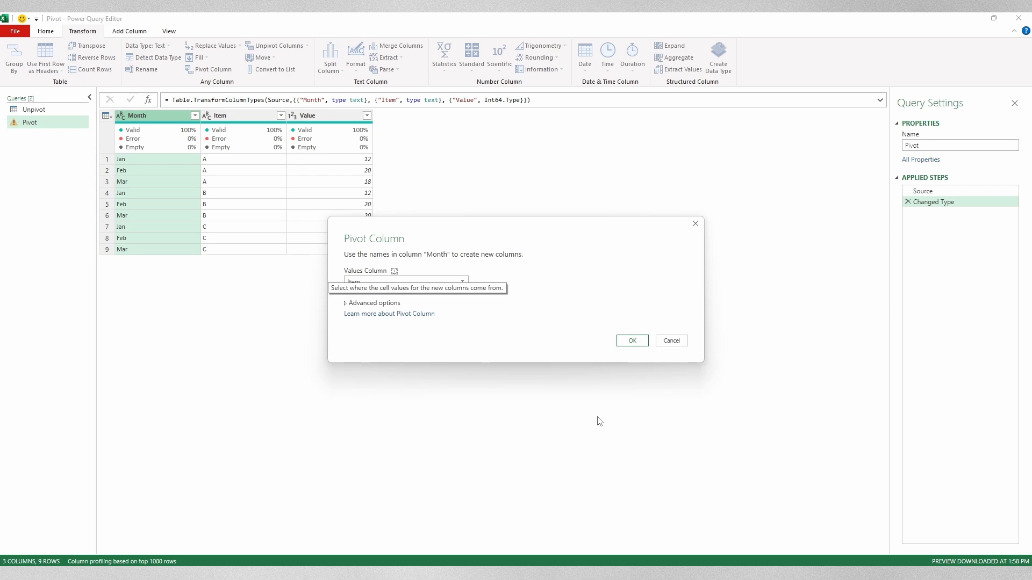
pyautogui.click(465, 282)
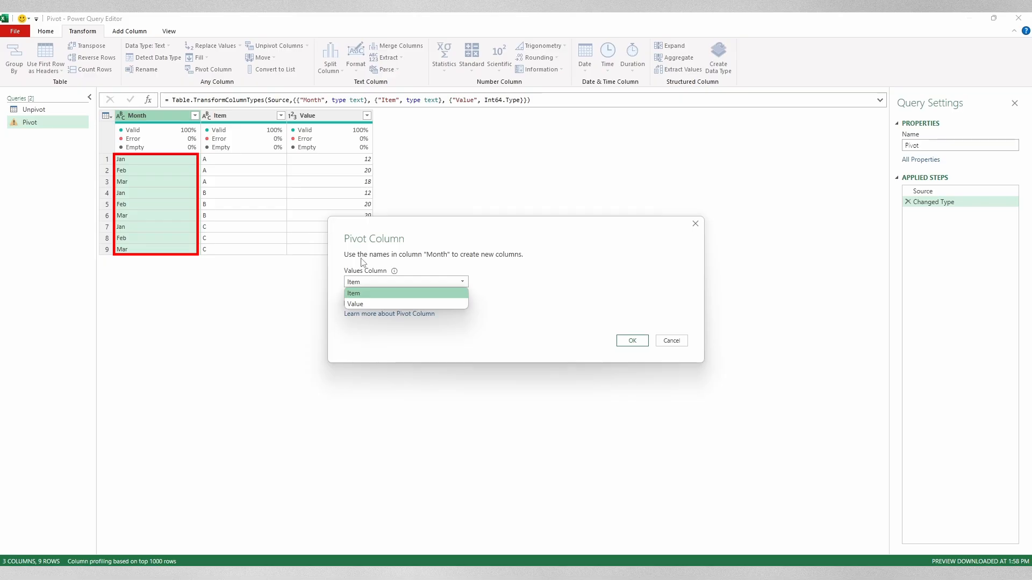
pyautogui.click(359, 304)
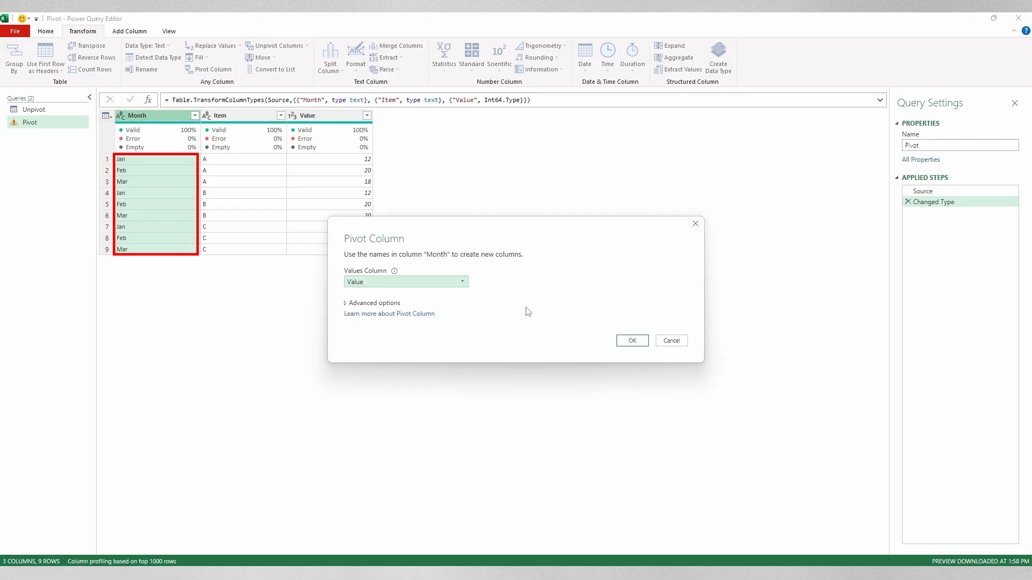
pyautogui.click(347, 304)
pyautogui.click(458, 325)
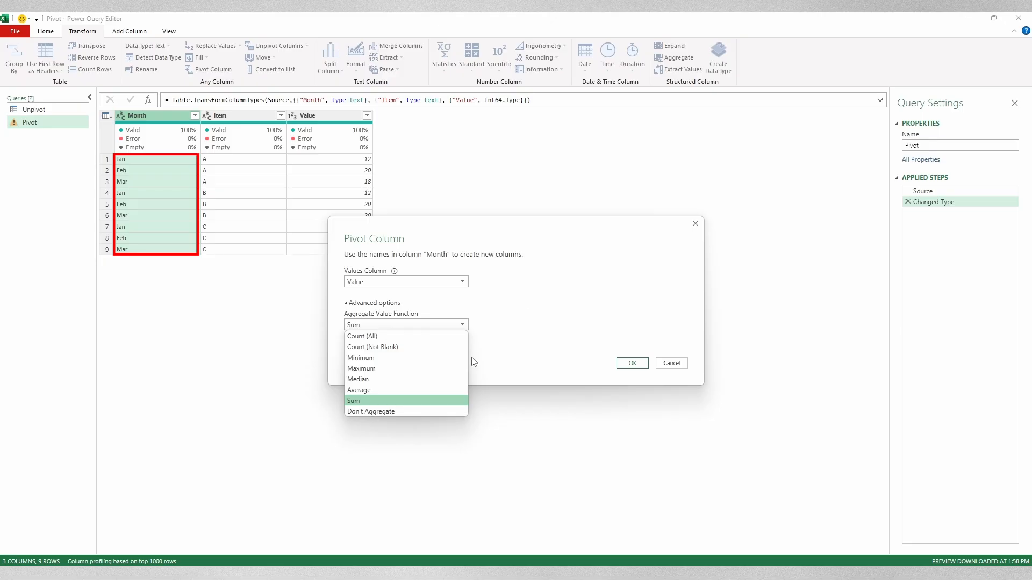
pyautogui.click(395, 412)
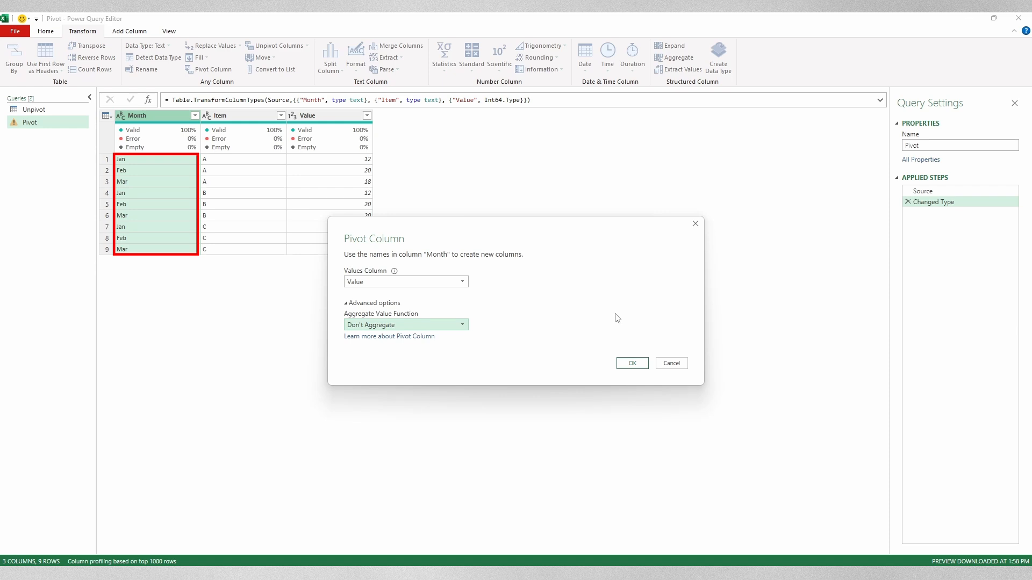
pyautogui.click(630, 364)
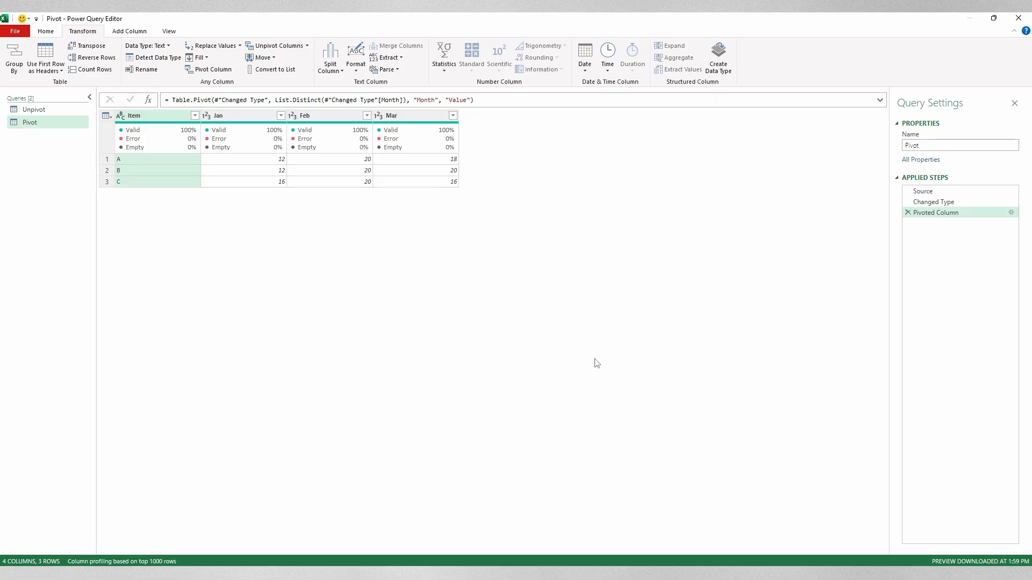
pyautogui.click(1023, 21)
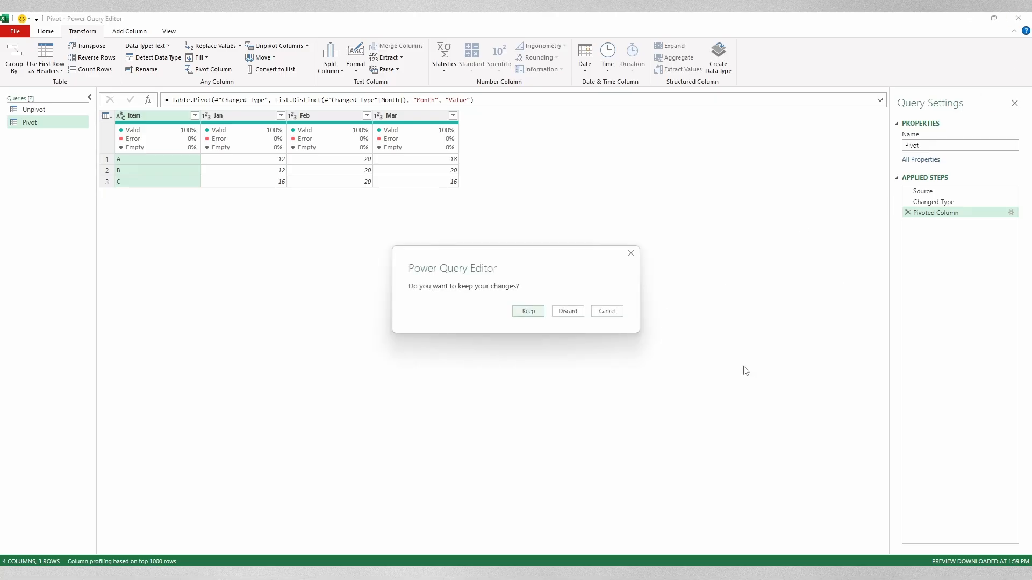
pyautogui.click(569, 315)
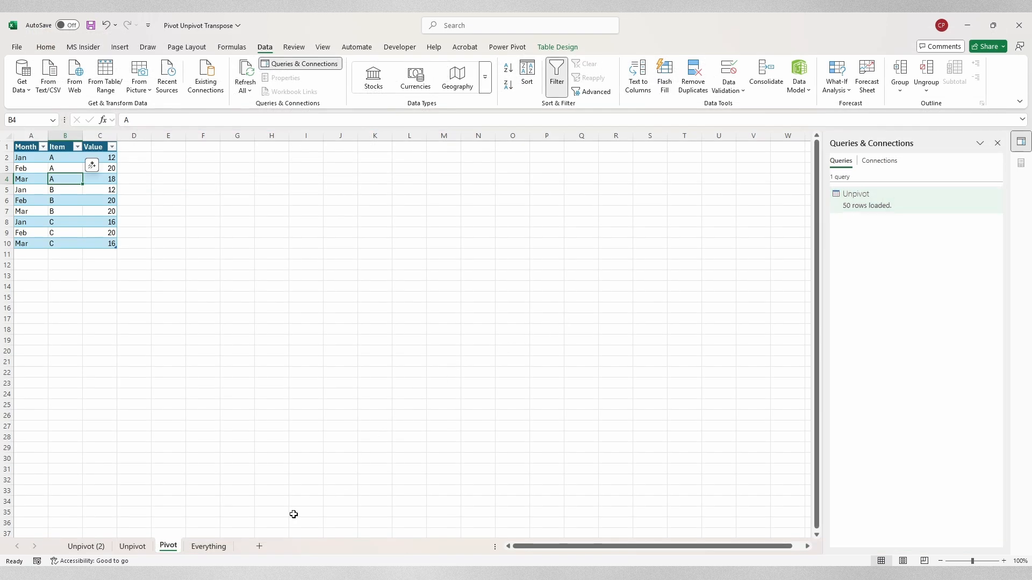
# - Open the Everything sheet's table in Power Query and transpose it
pyautogui.click(212, 547)
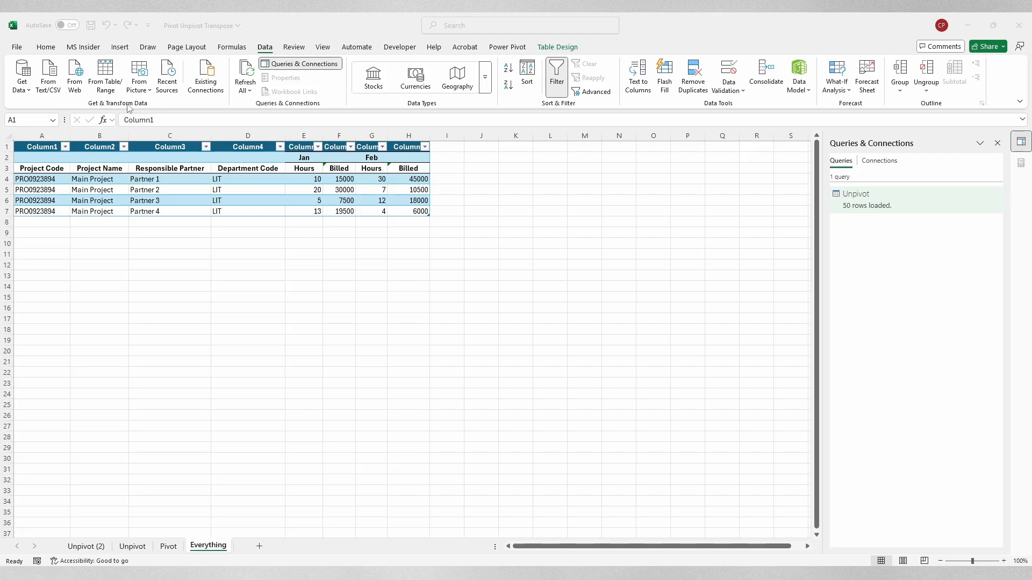
pyautogui.click(107, 81)
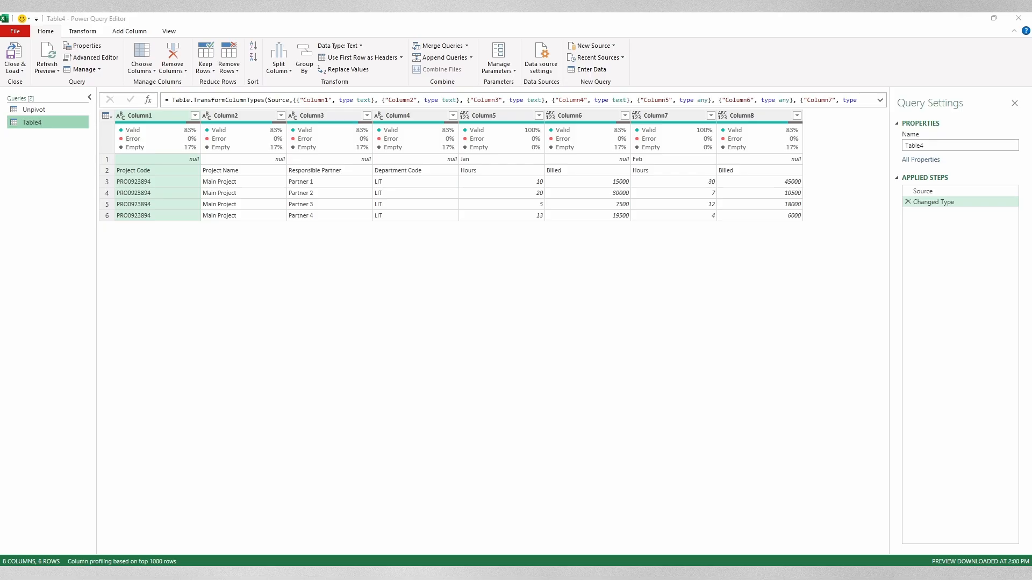
pyautogui.click(76, 33)
pyautogui.click(78, 33)
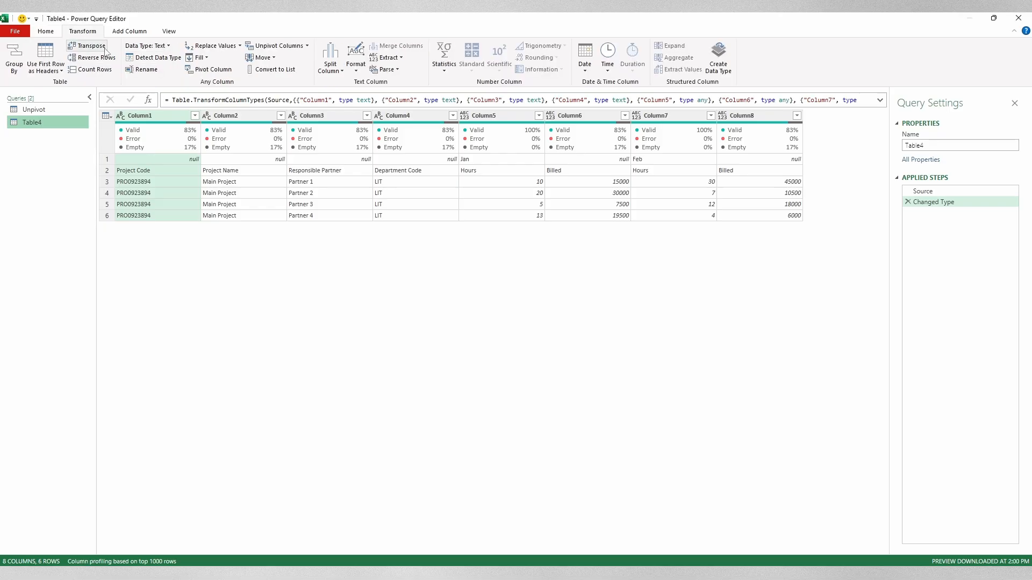
pyautogui.click(104, 48)
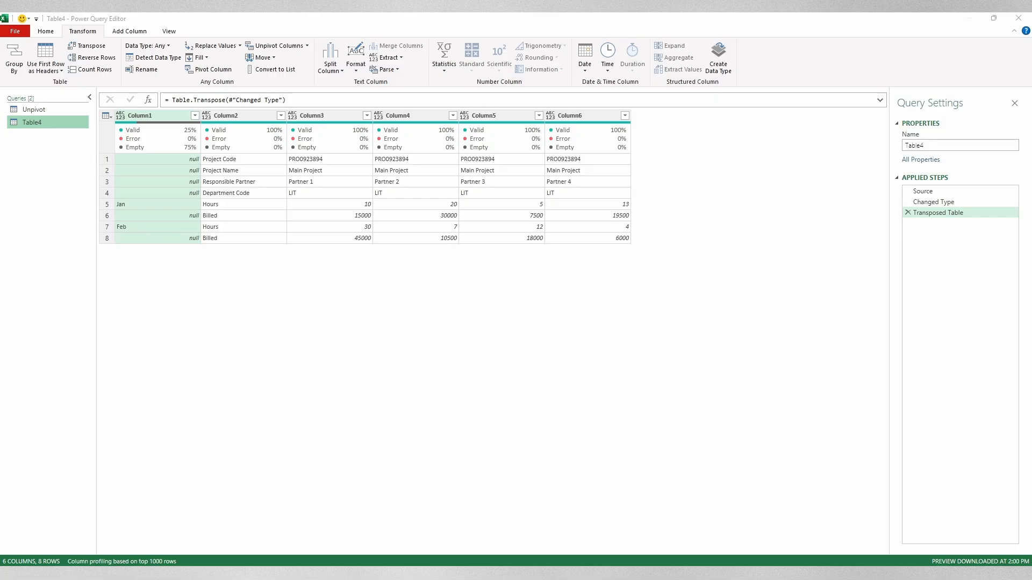
# - Fill Column1 down and merge Column1 with Column2, using Space as the separator and Merged as the name
pyautogui.click(200, 57)
pyautogui.click(210, 71)
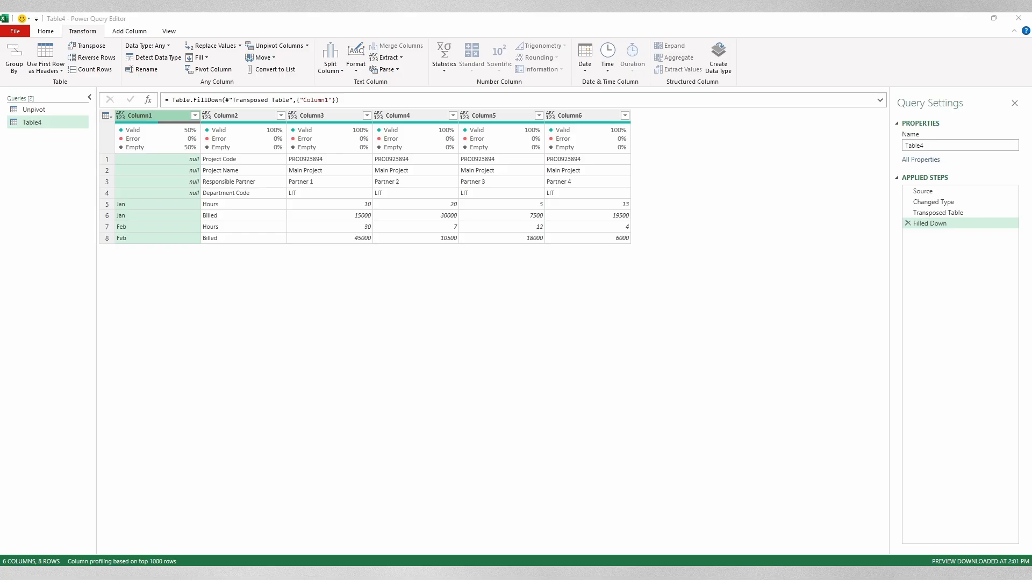
pyautogui.keyDown('ctrl'); pyautogui.click(237, 116); pyautogui.keyUp('ctrl')
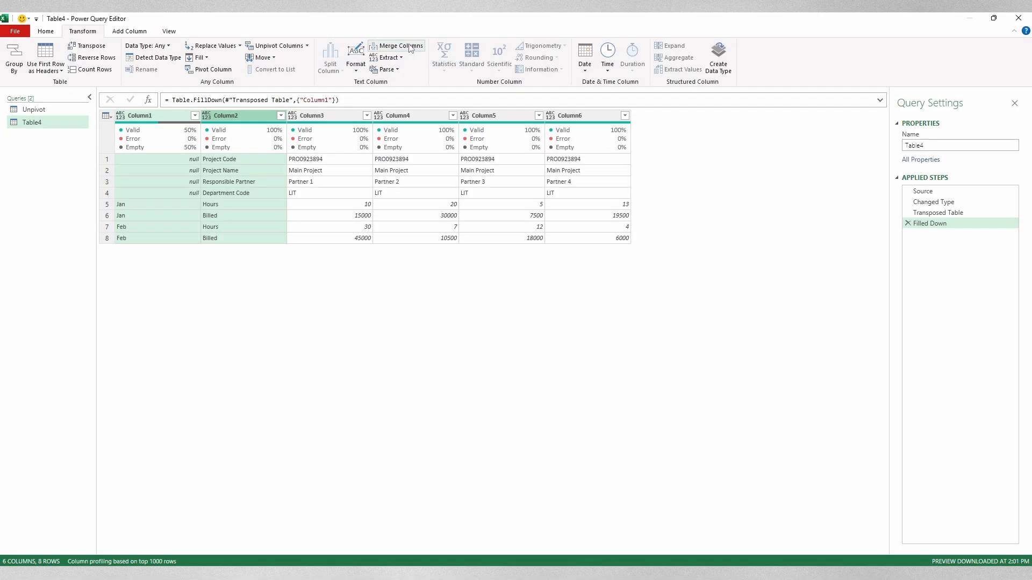
pyautogui.click(401, 46)
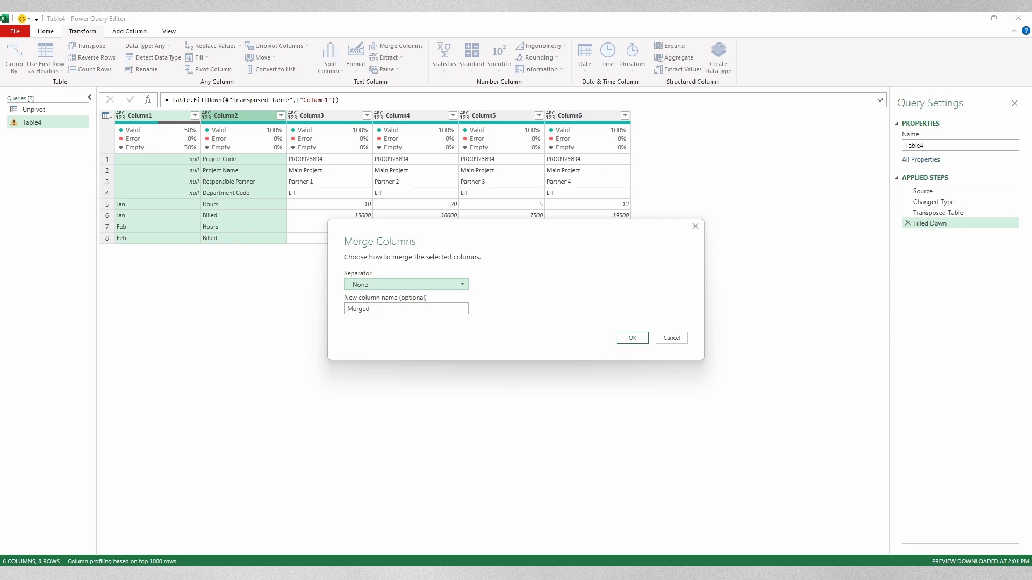
pyautogui.click(459, 283)
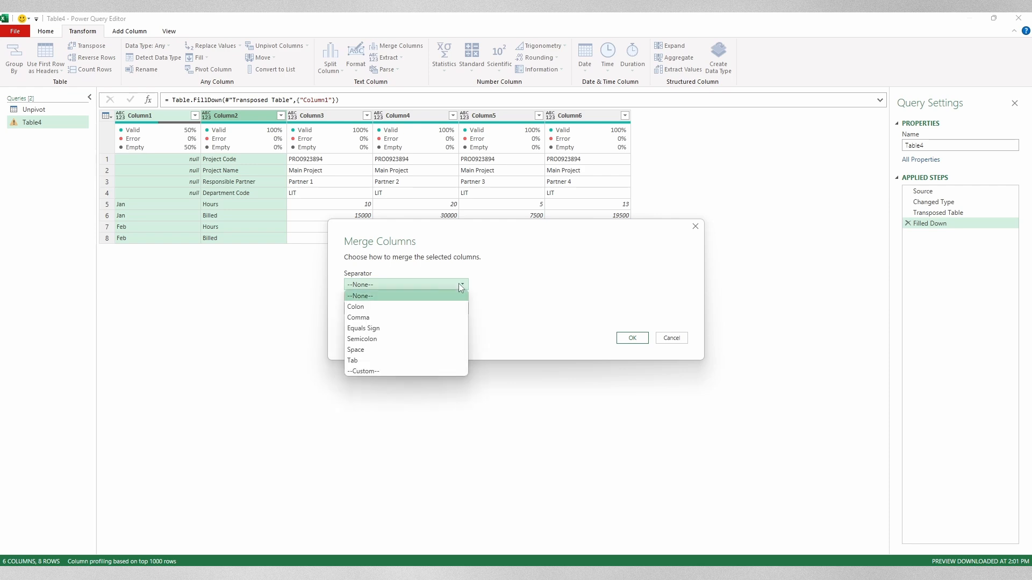
pyautogui.click(406, 355)
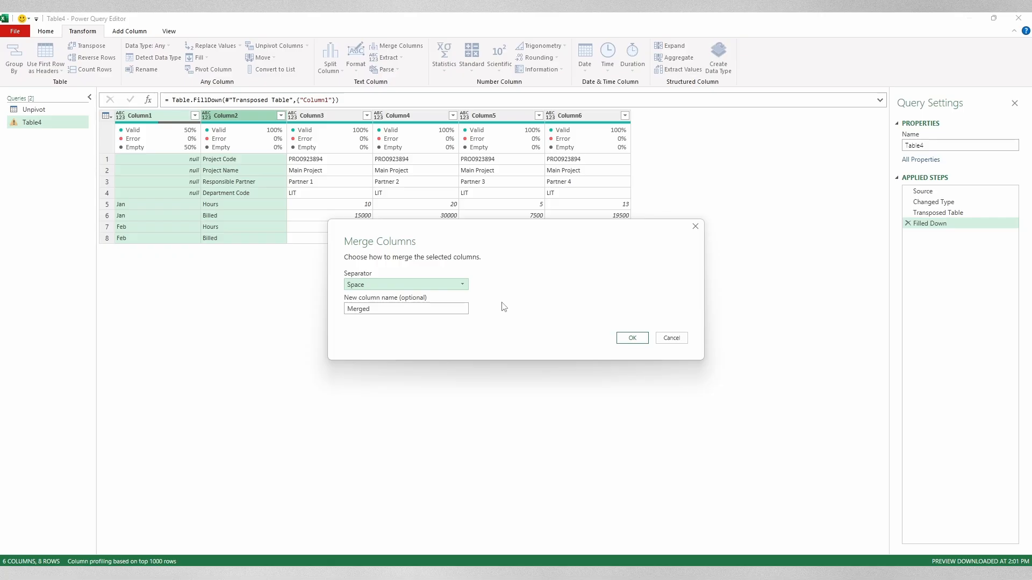
pyautogui.click(632, 339)
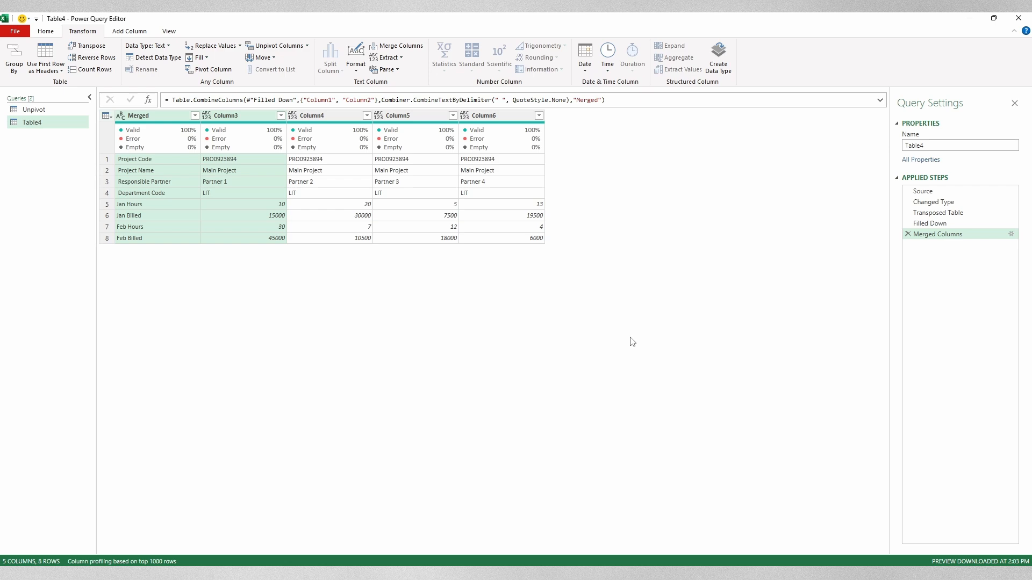
# - Trim the text in the Merged column to remove the leading spaces
pyautogui.click(164, 115)
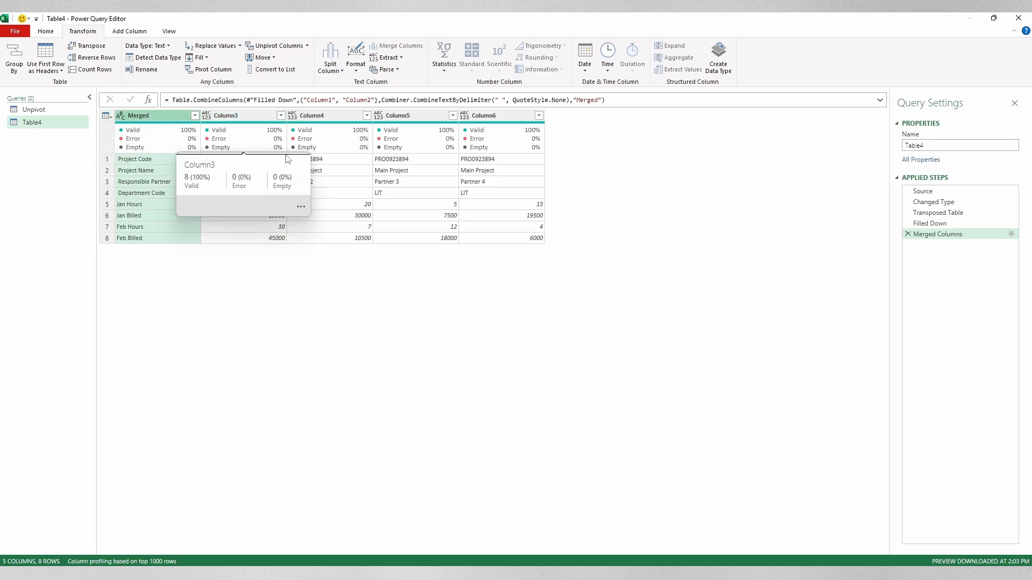
pyautogui.click(357, 69)
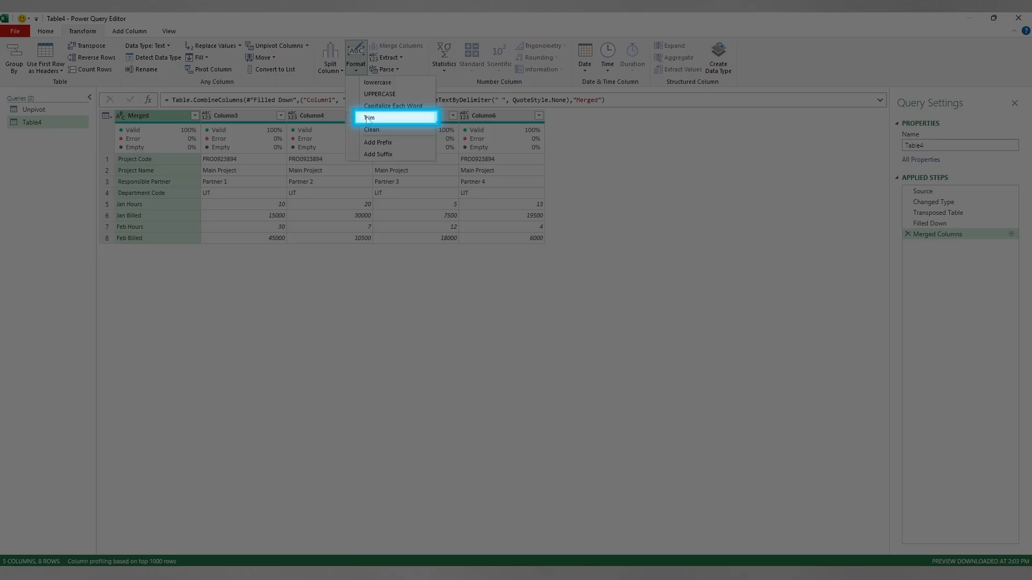
pyautogui.click(395, 117)
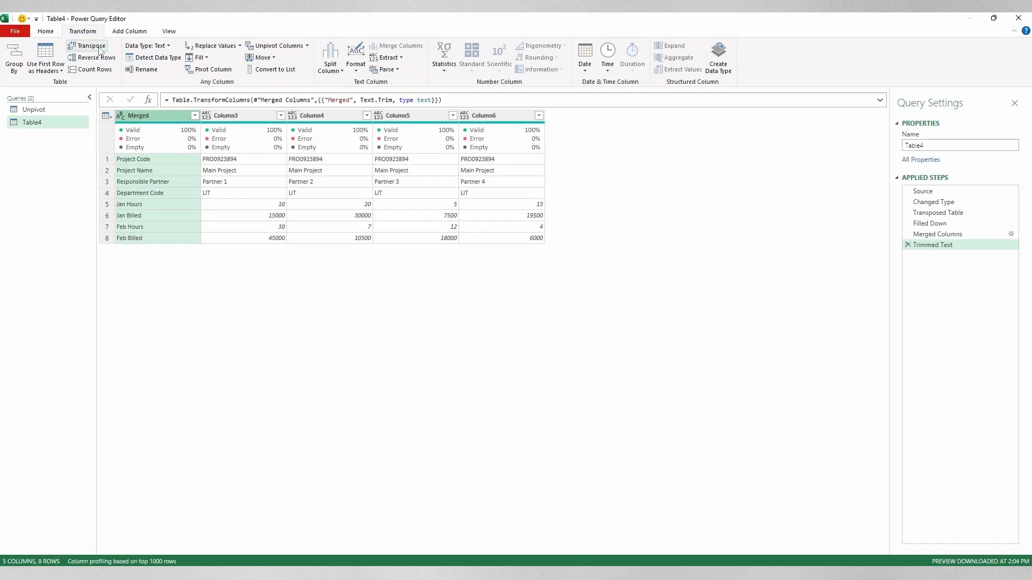
# - Transpose the table back to its original orientation and promote the first row to headers
pyautogui.click(91, 46)
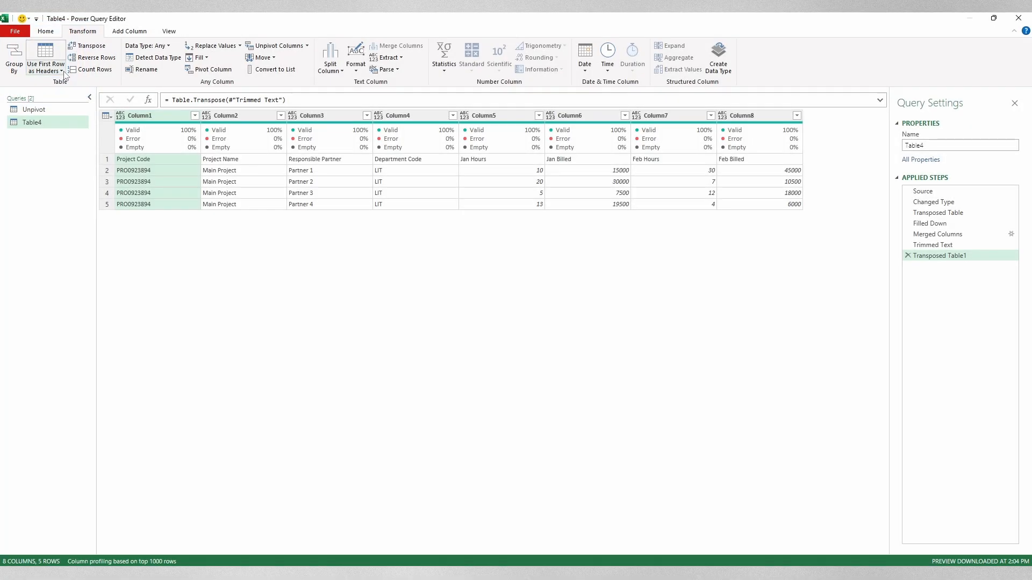
pyautogui.click(52, 58)
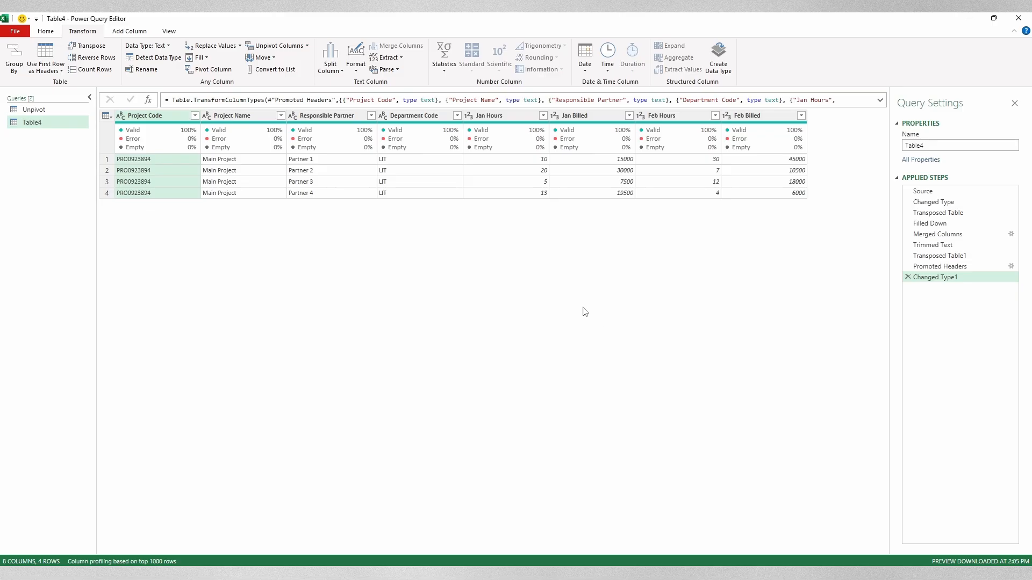
pyautogui.rightClick(182, 119)
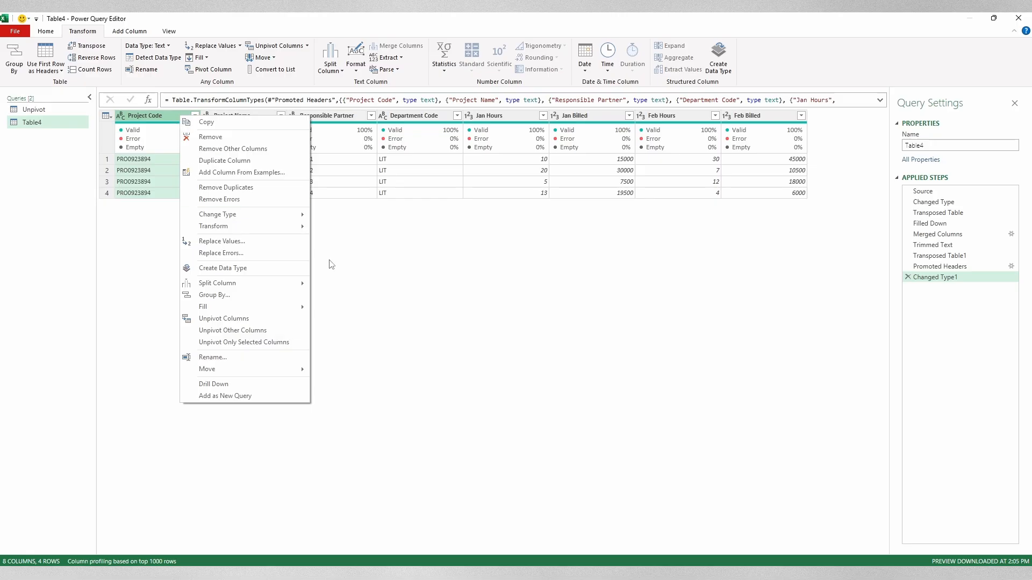
pyautogui.click(455, 286)
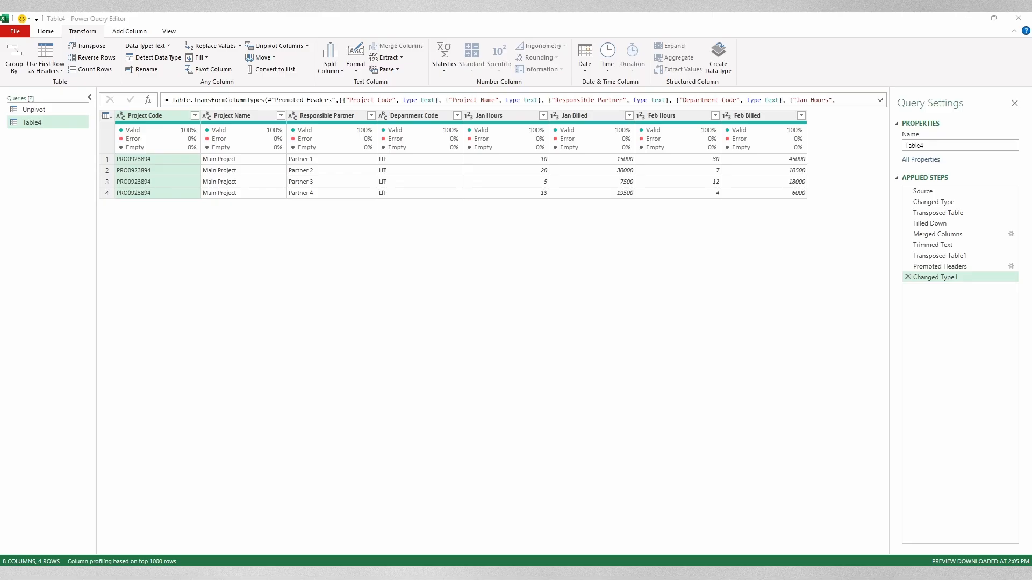
# - Unpivot only the selected columns from Jan Hours through Feb Billed
pyautogui.click(507, 117)
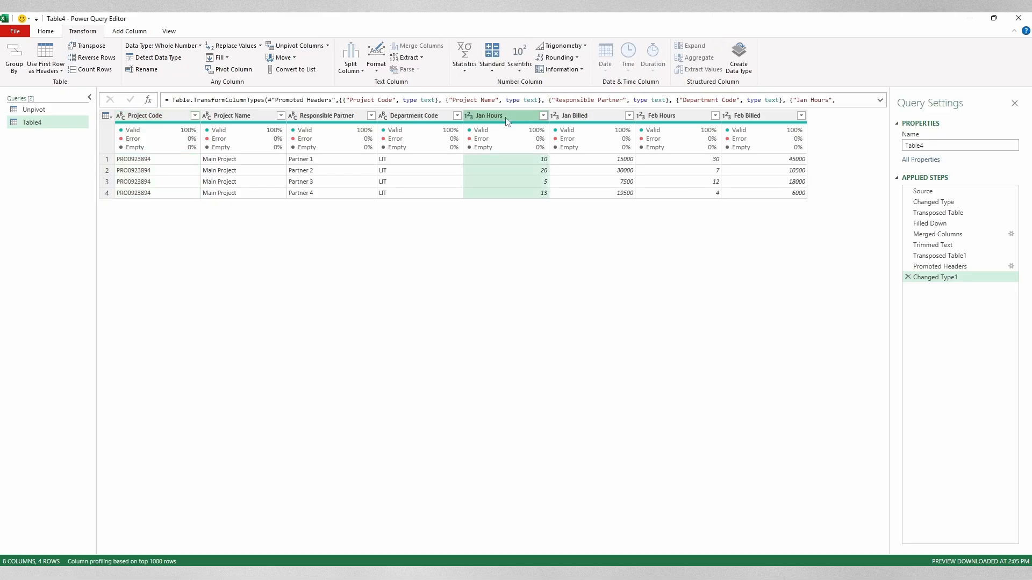
pyautogui.keyDown('shift'); pyautogui.click(761, 117); pyautogui.keyUp('shift')
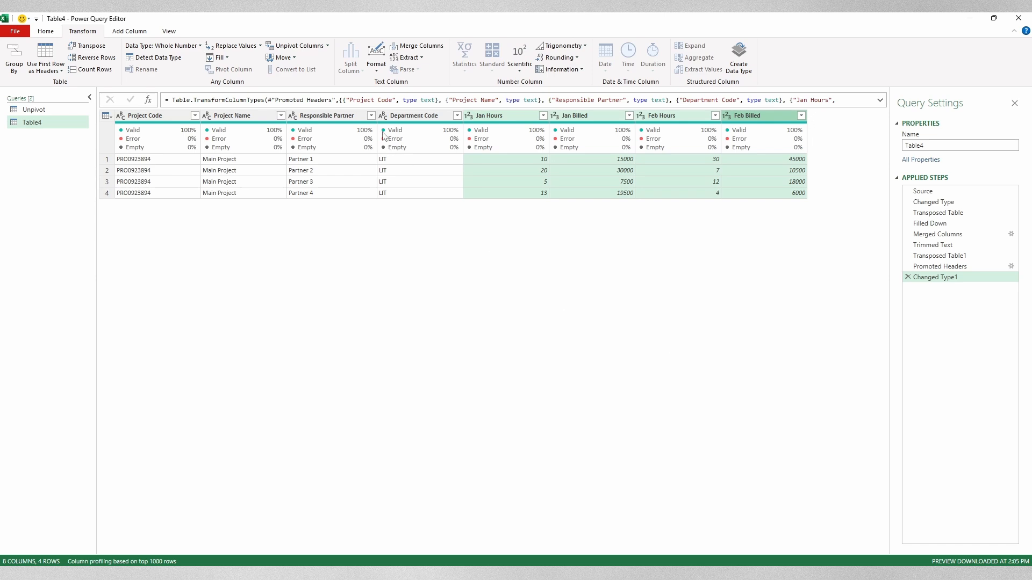
pyautogui.click(327, 47)
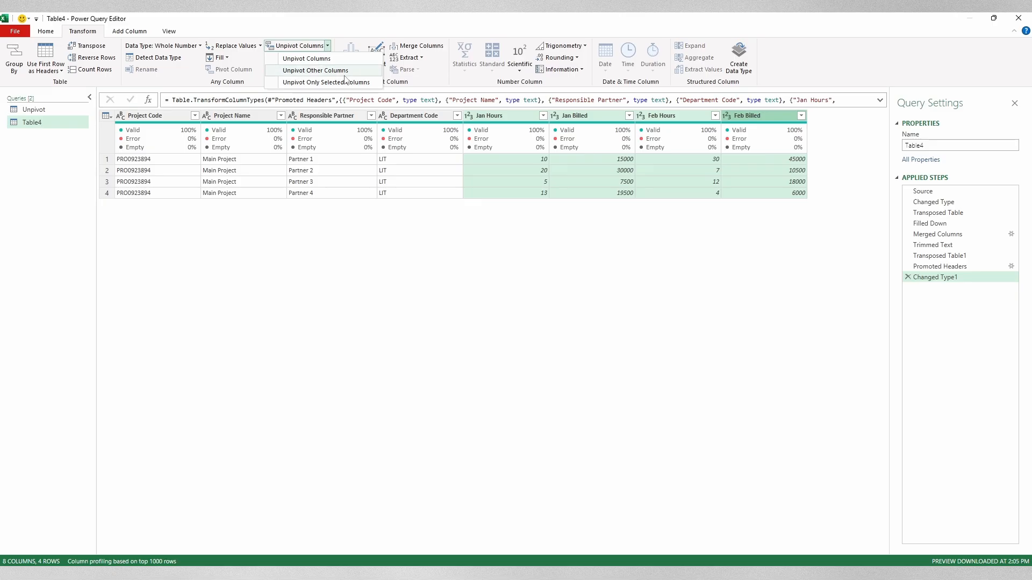
pyautogui.click(366, 87)
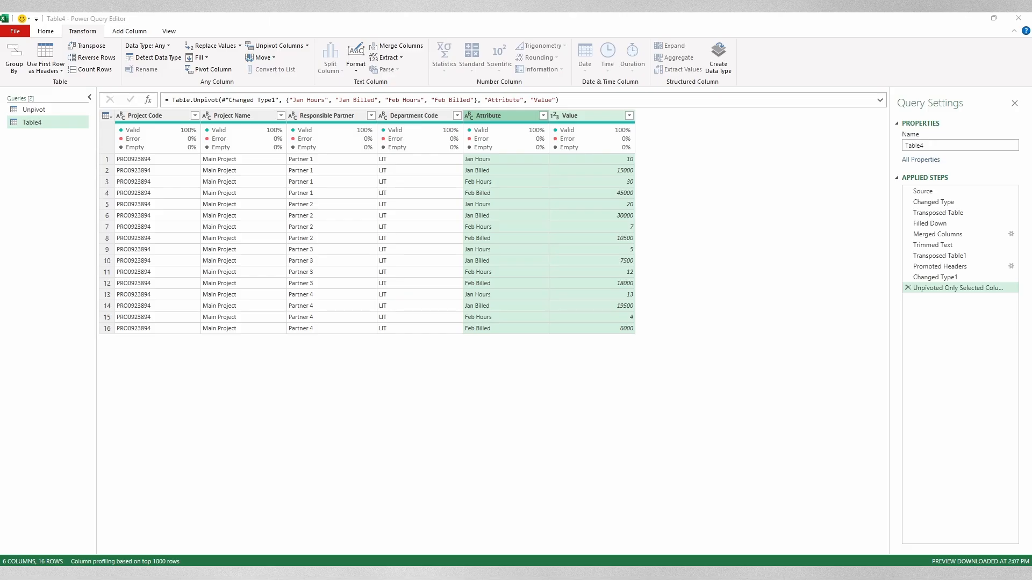
# - Split the Attribute column by number of characters, using 3 characters once, as far left as possible
pyautogui.click(496, 116)
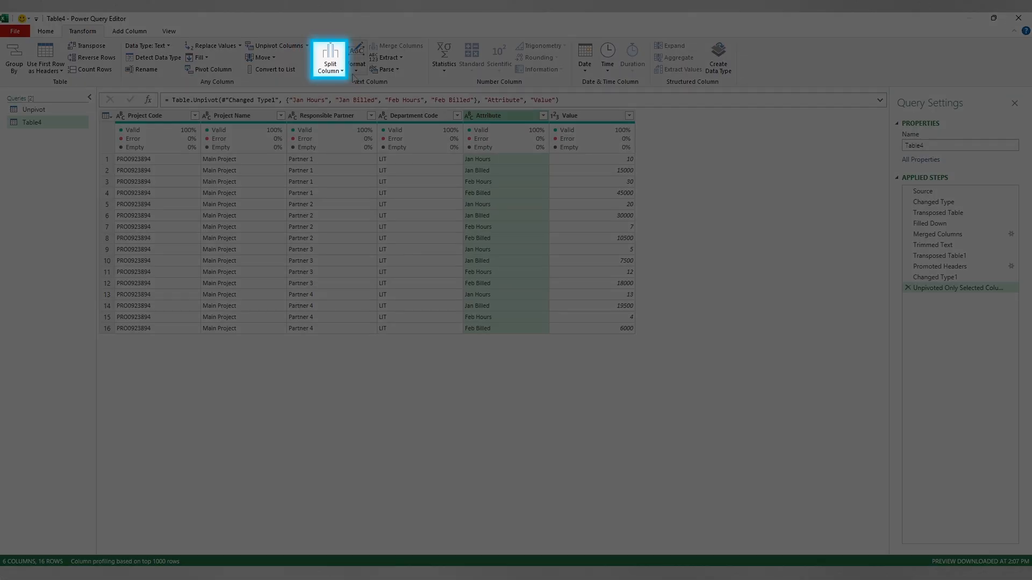
pyautogui.click(330, 63)
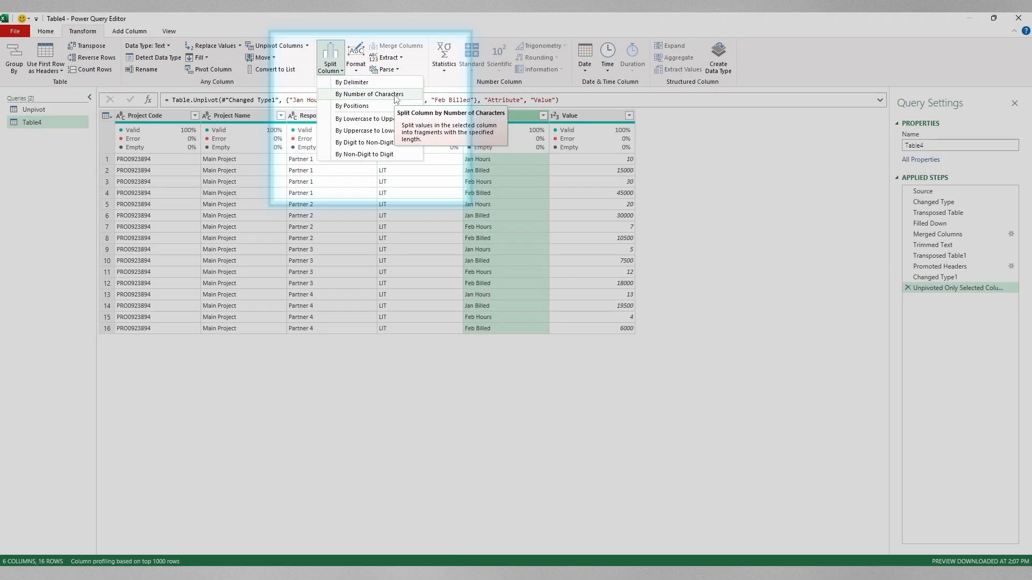
pyautogui.click(395, 95)
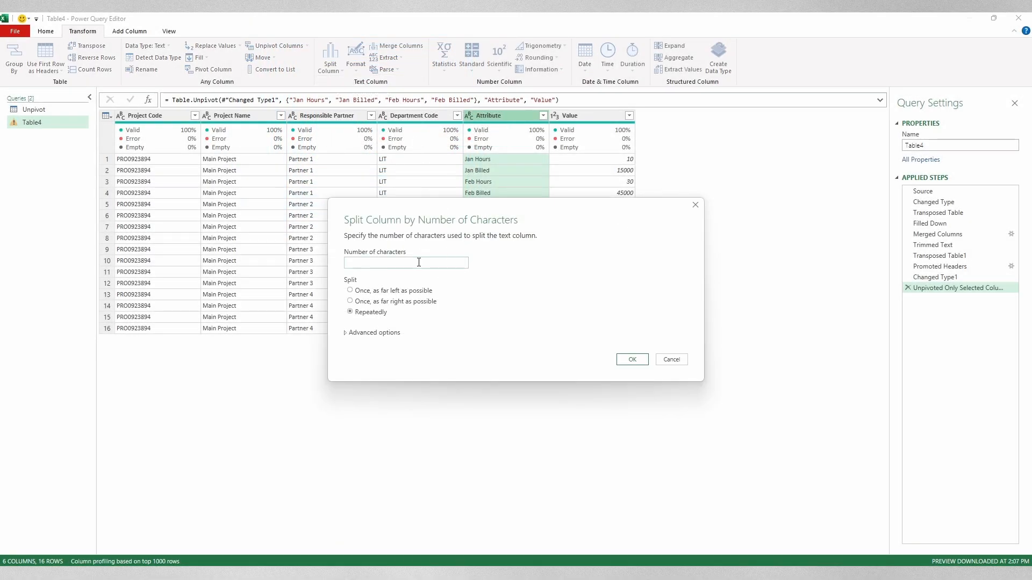
pyautogui.write('2')
pyautogui.press('BackSpace')
pyautogui.write('3')
pyautogui.click(392, 291)
pyautogui.click(640, 361)
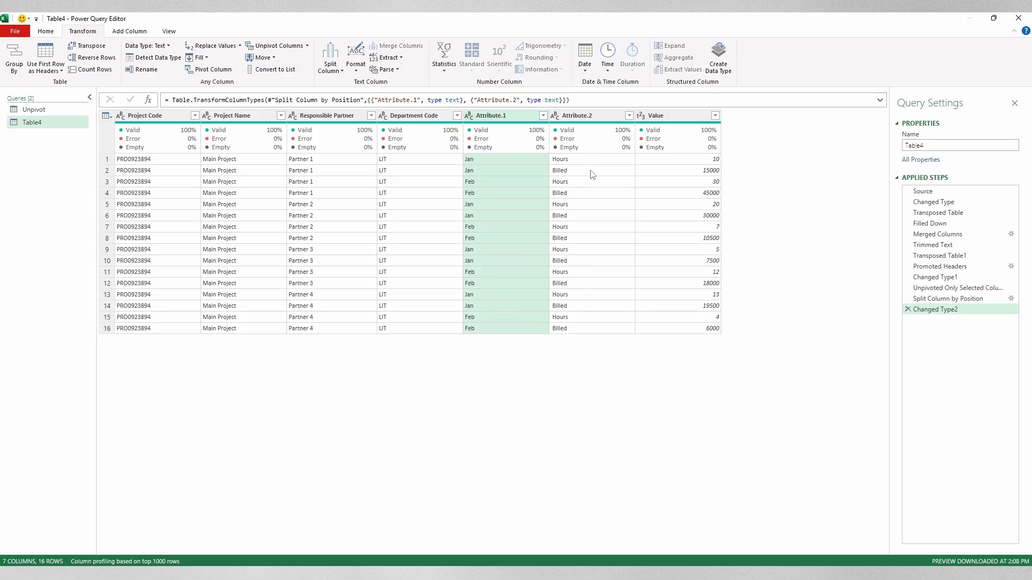
# - Trim the text in the Attribute.2 column to remove the leading spaces
pyautogui.click(587, 118)
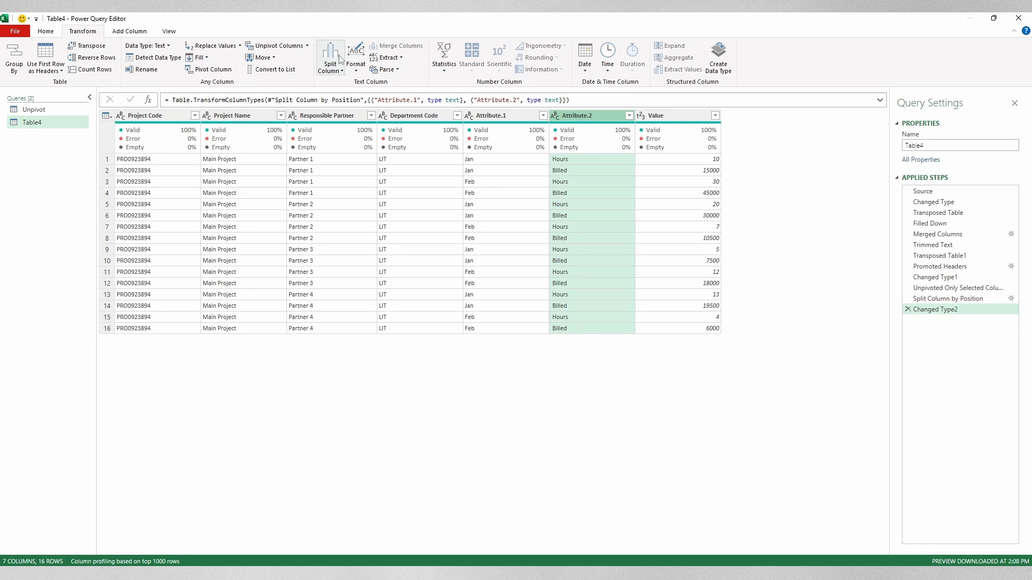
pyautogui.click(355, 61)
pyautogui.click(382, 118)
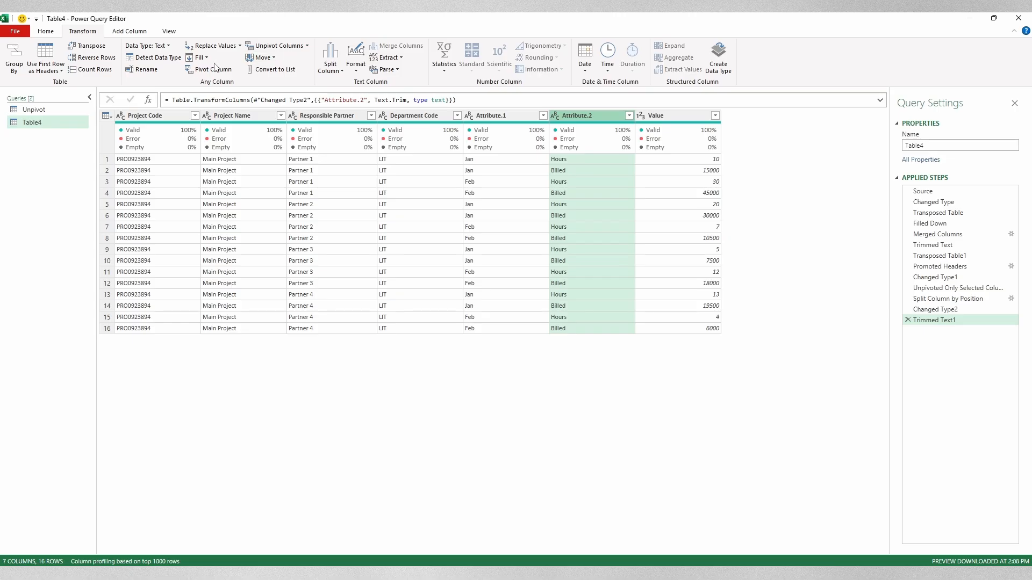
# - Pivot the Attribute.2 column with Value as the values column and Sum as the aggregate function
pyautogui.click(215, 67)
pyautogui.click(457, 282)
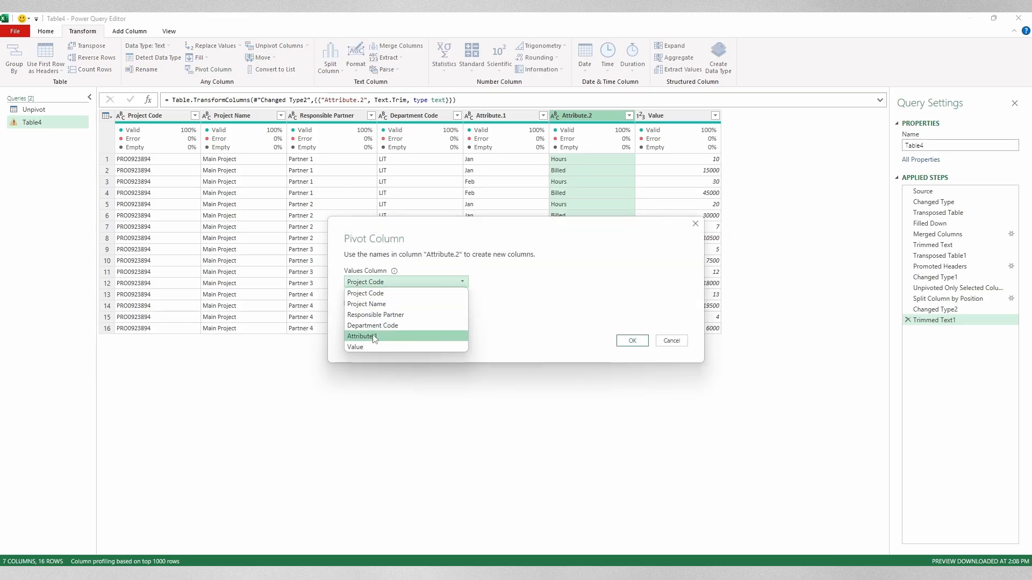
pyautogui.click(361, 347)
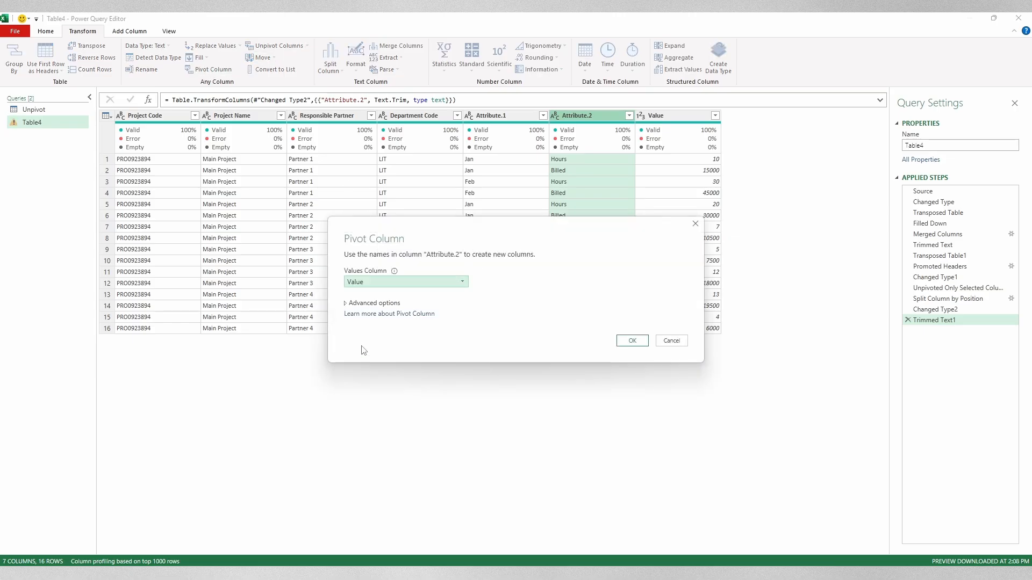
pyautogui.click(373, 303)
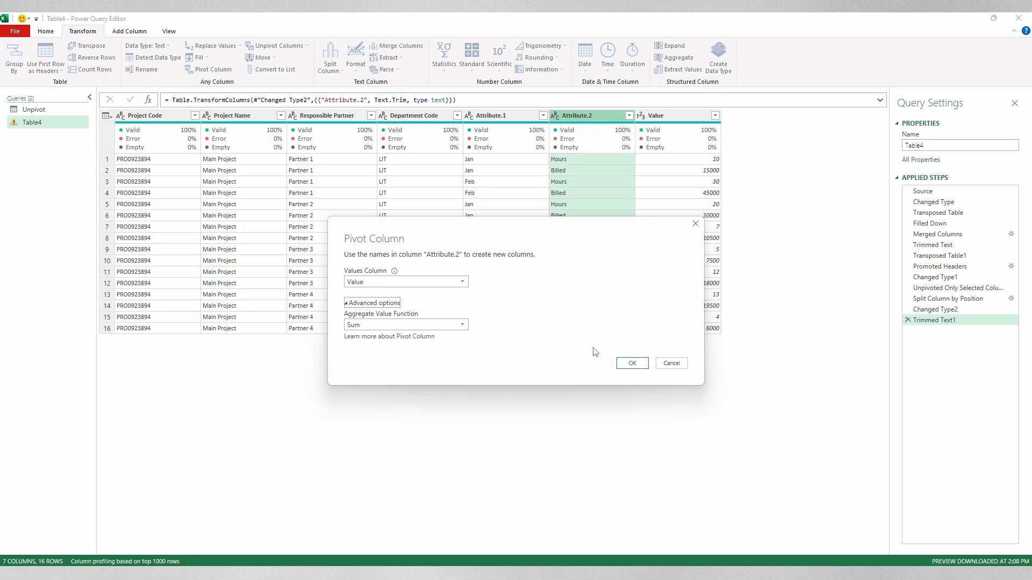
pyautogui.click(630, 363)
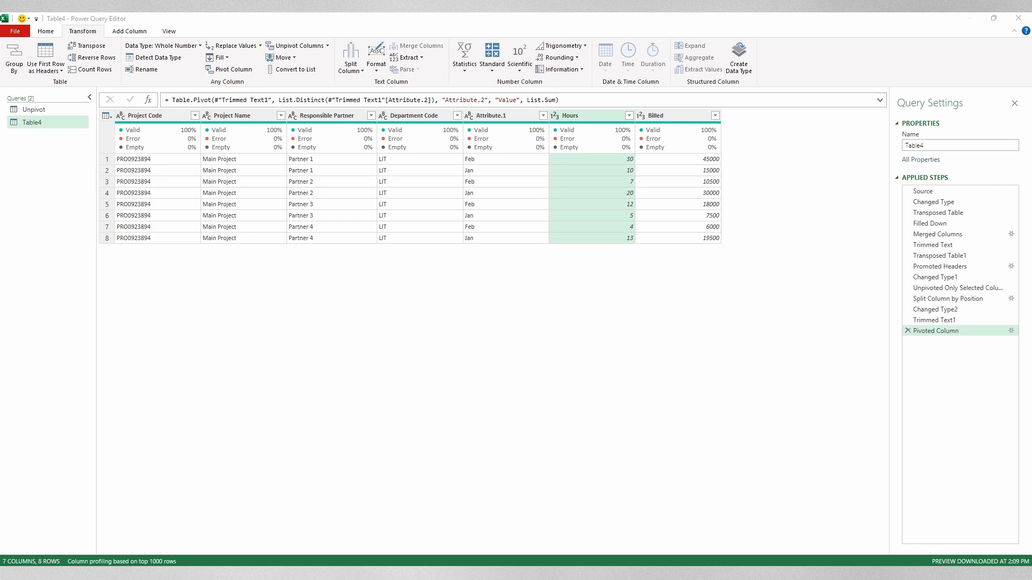
# - Rename the Attribute.1 column as Months
pyautogui.doubleClick(502, 118)
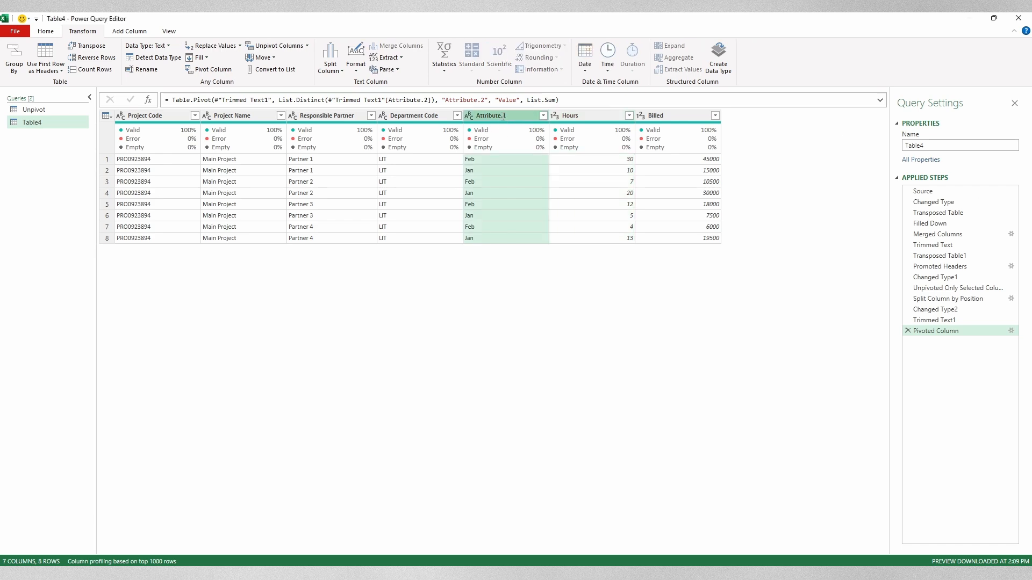
pyautogui.write('Months')
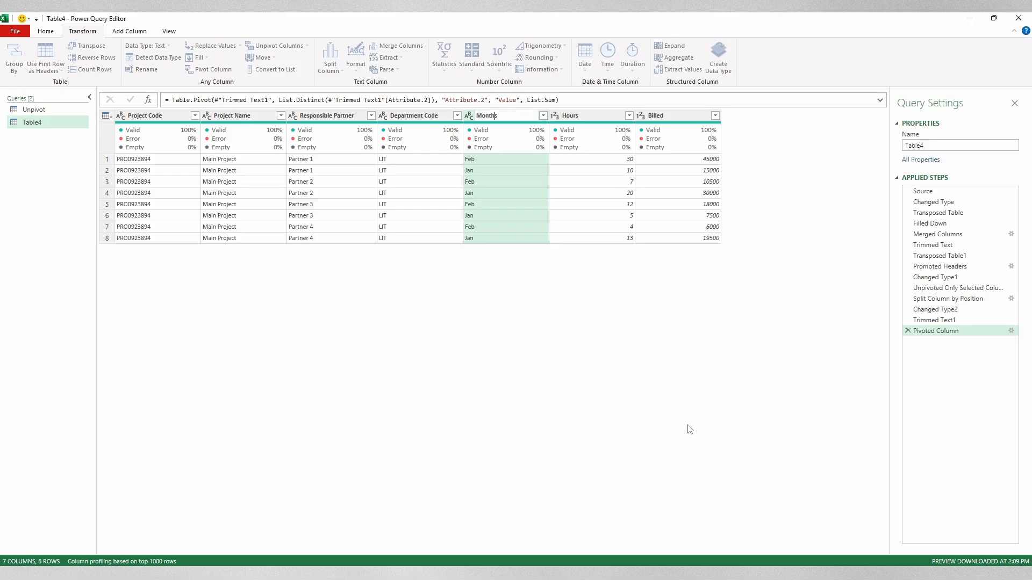
pyautogui.press('Return')
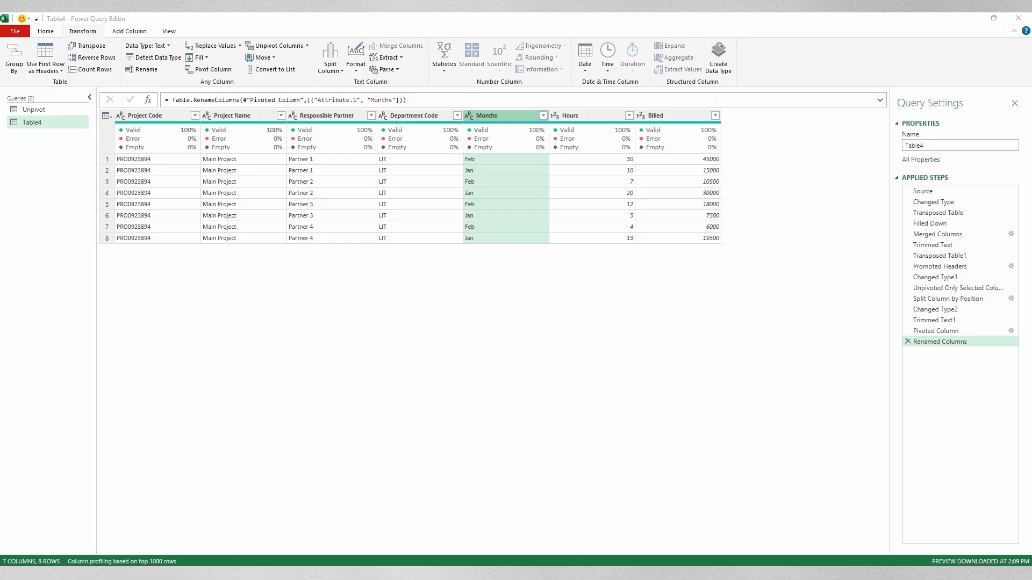
pyautogui.click(145, 115)
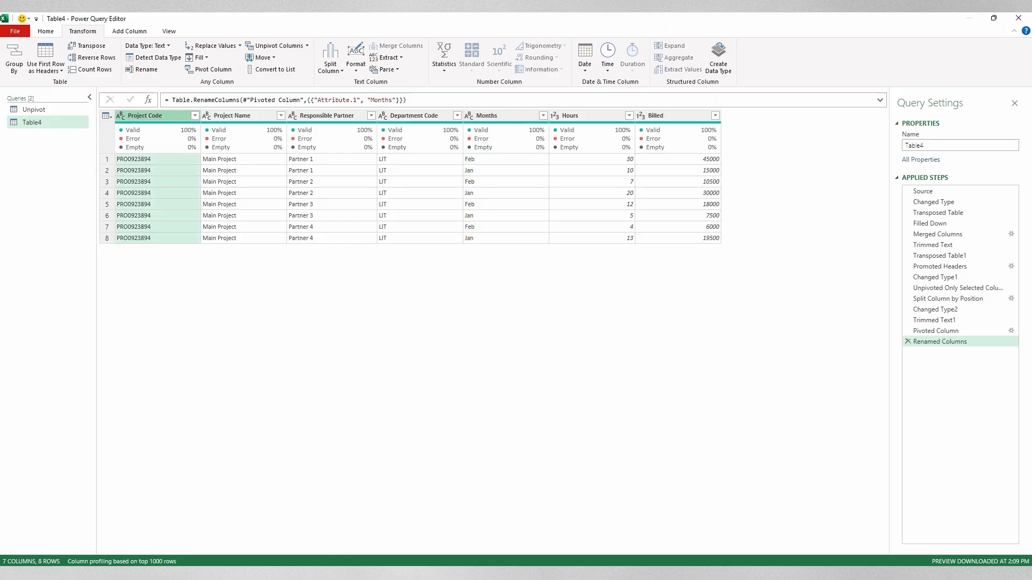
# - Load the query as a table to the existing Everything worksheet, starting at cell A11
pyautogui.click(46, 31)
pyautogui.click(21, 75)
pyautogui.click(24, 90)
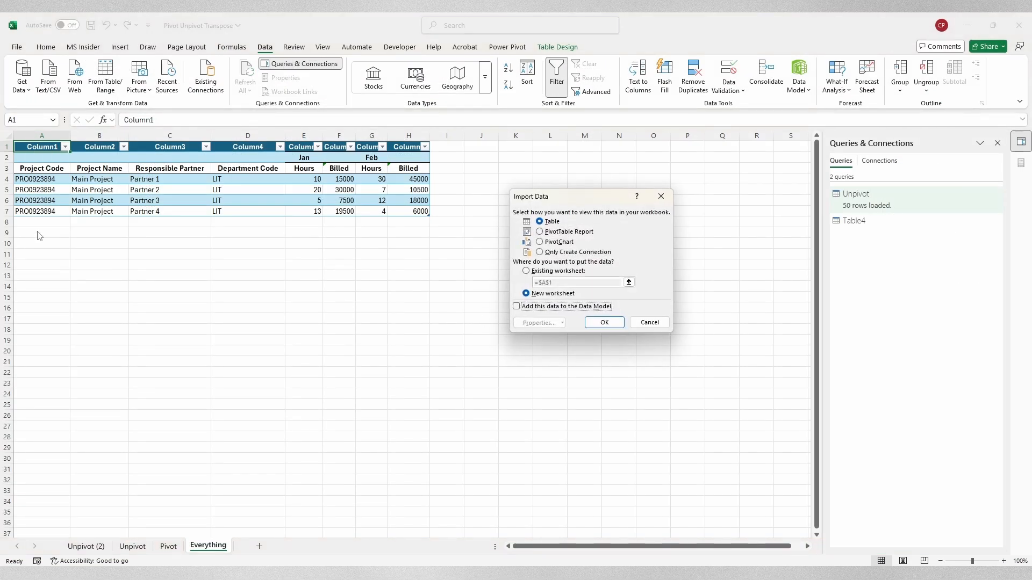
pyautogui.click(558, 271)
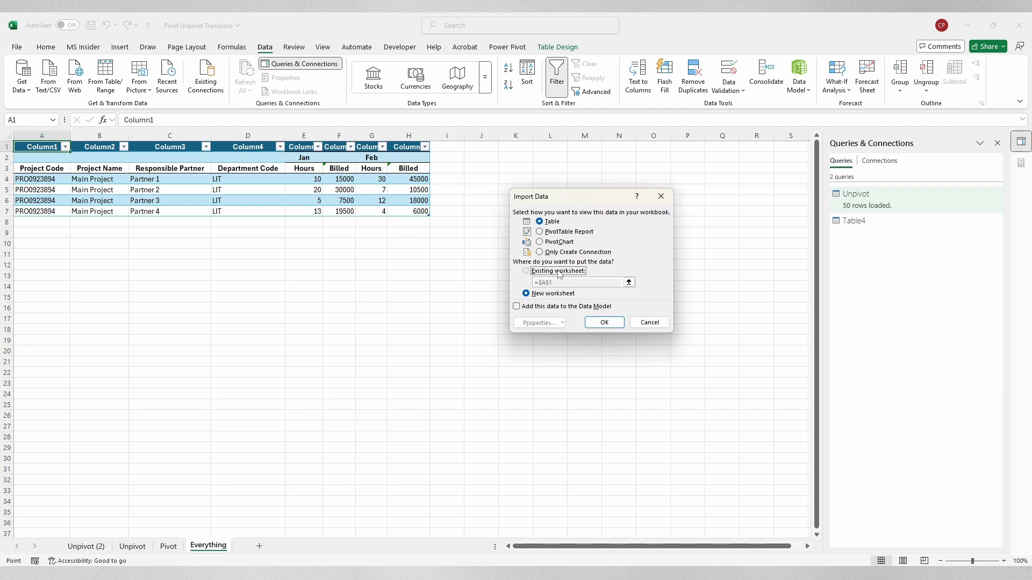
pyautogui.click(46, 254)
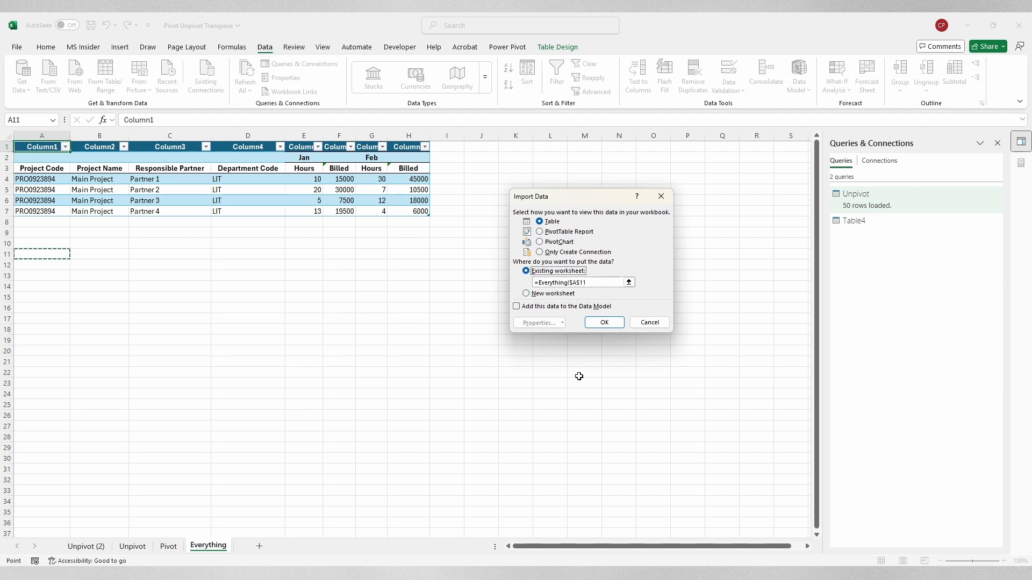
pyautogui.click(604, 323)
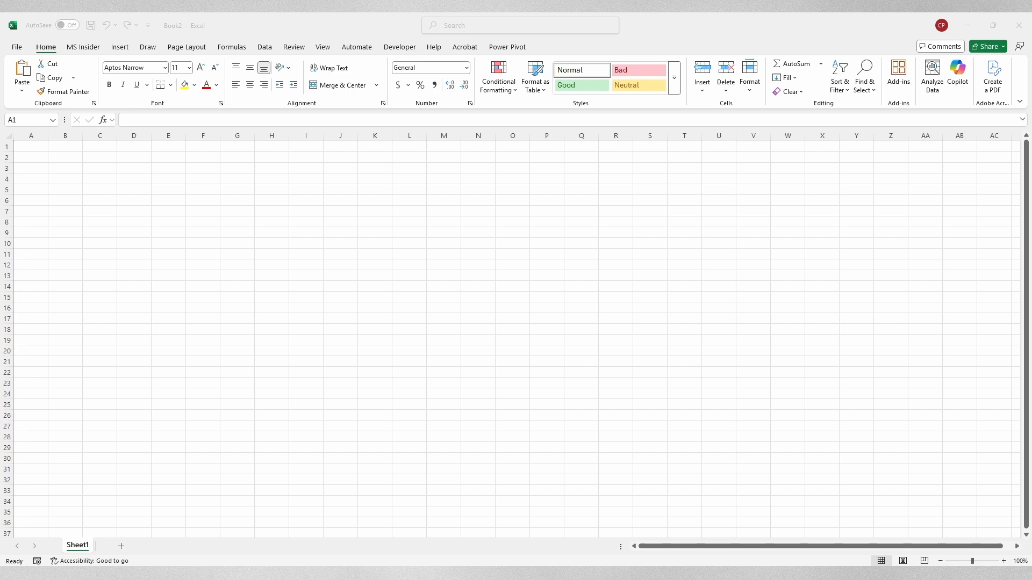
# - Examine the files in the Hours Billed folder and the contents of the February 2024 workbook, and return to the blank workbook
pyautogui.click(537, 574)
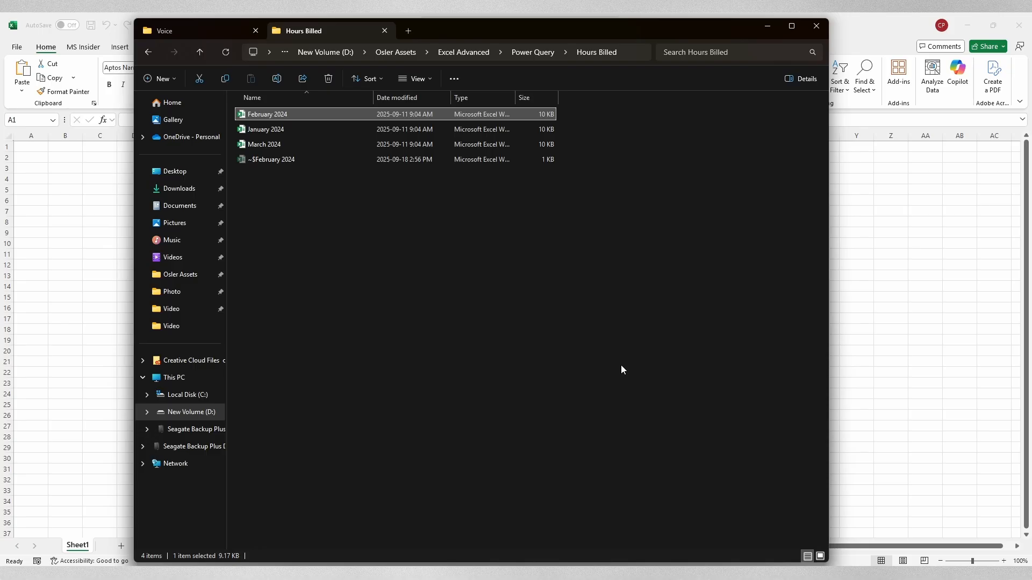
pyautogui.click(773, 24)
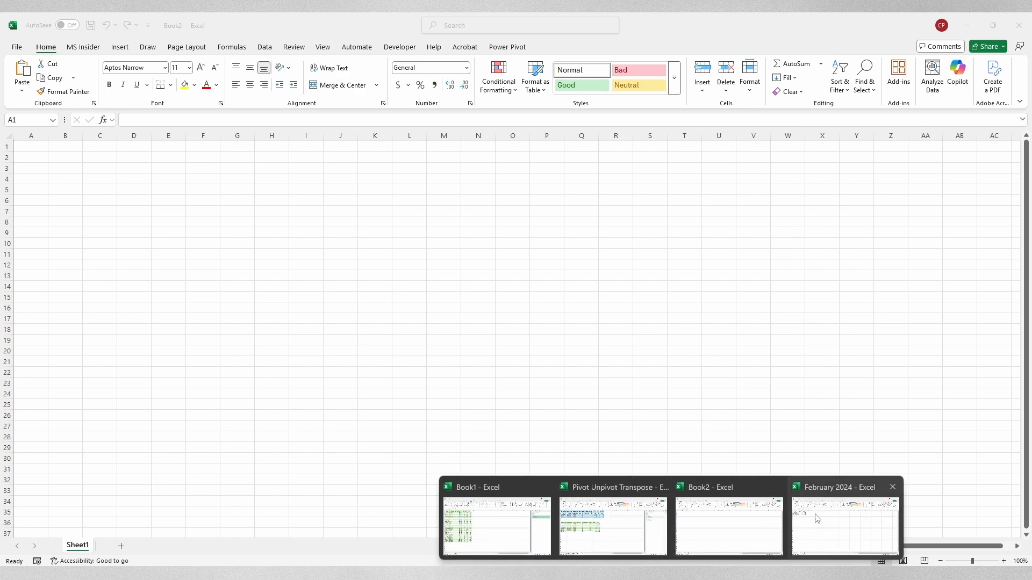
pyautogui.click(815, 518)
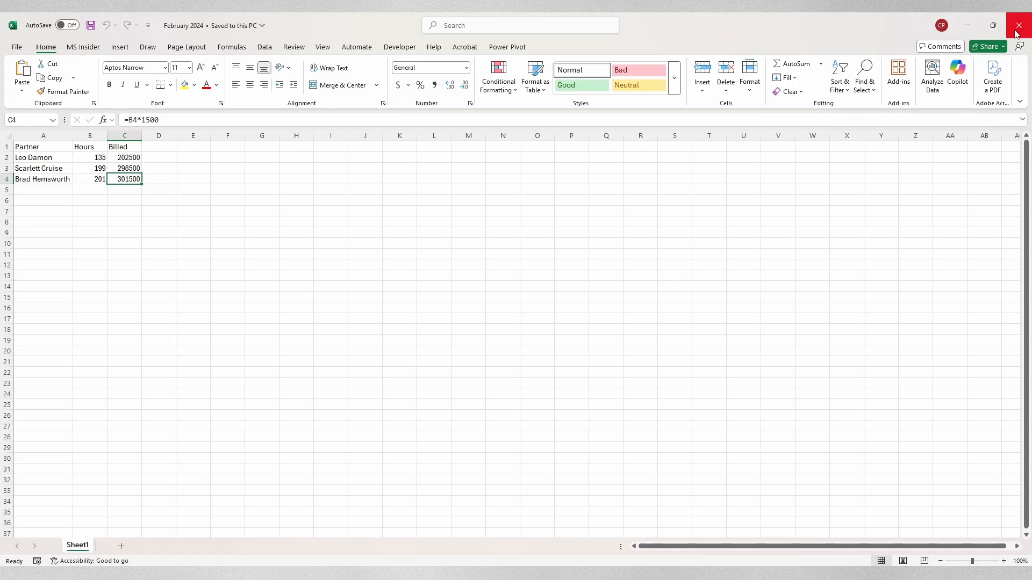
pyautogui.hotkey('ctrl', 'n')
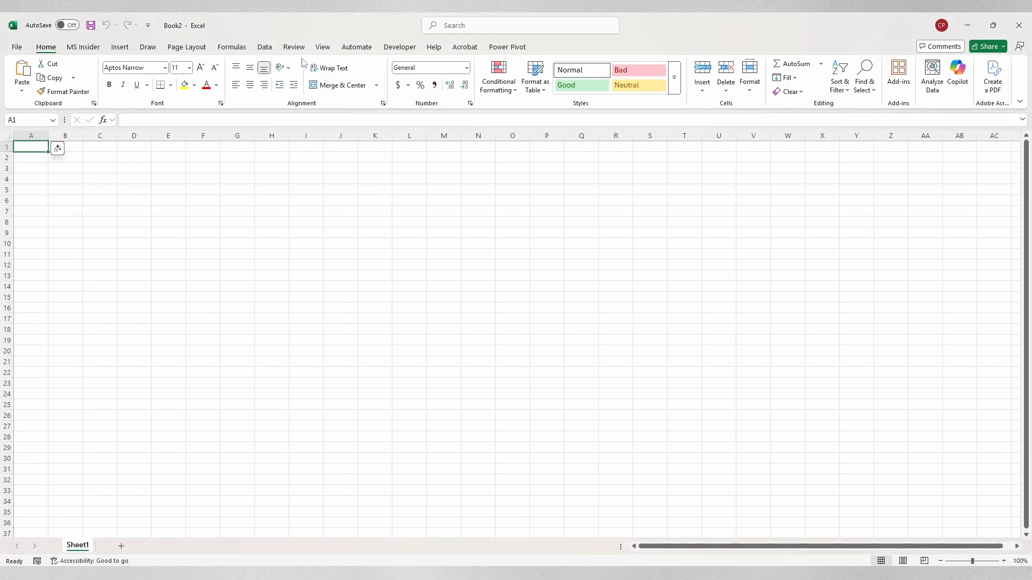
# - Import the Hours Billed folder as a data source and open its file list in Power Query for transformation
pyautogui.click(273, 50)
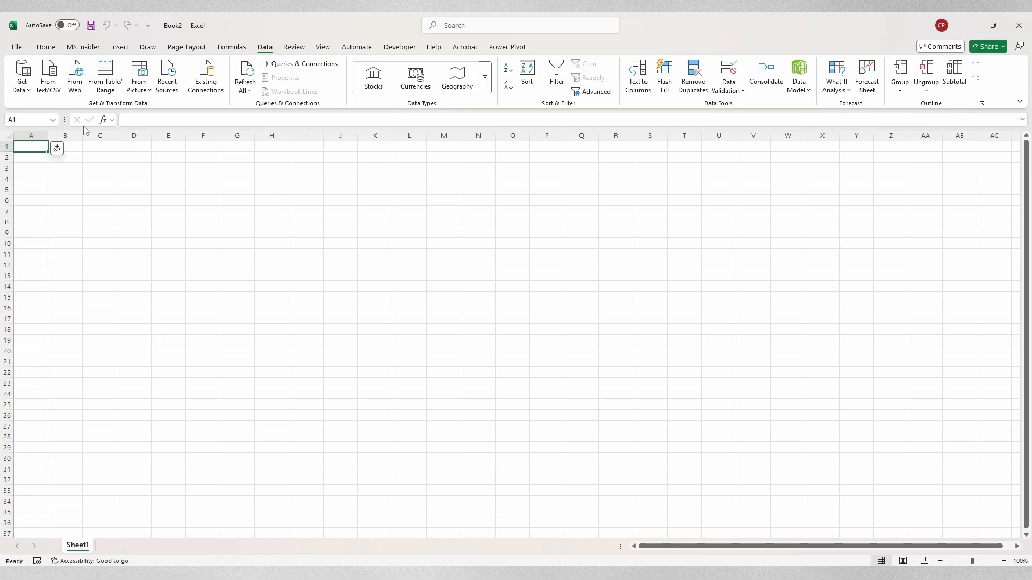
pyautogui.click(30, 88)
pyautogui.moveTo(85, 132)
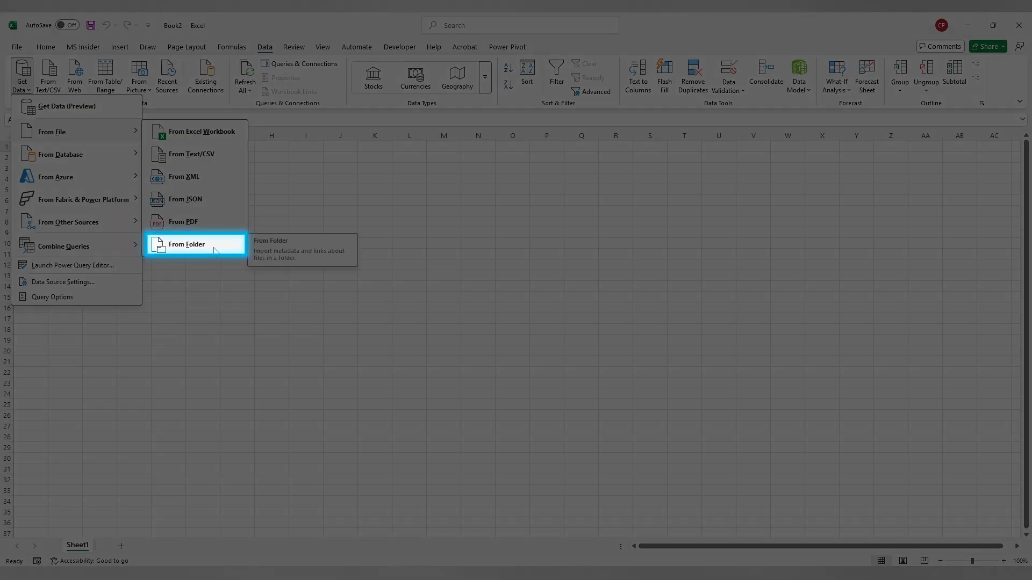
pyautogui.click(212, 248)
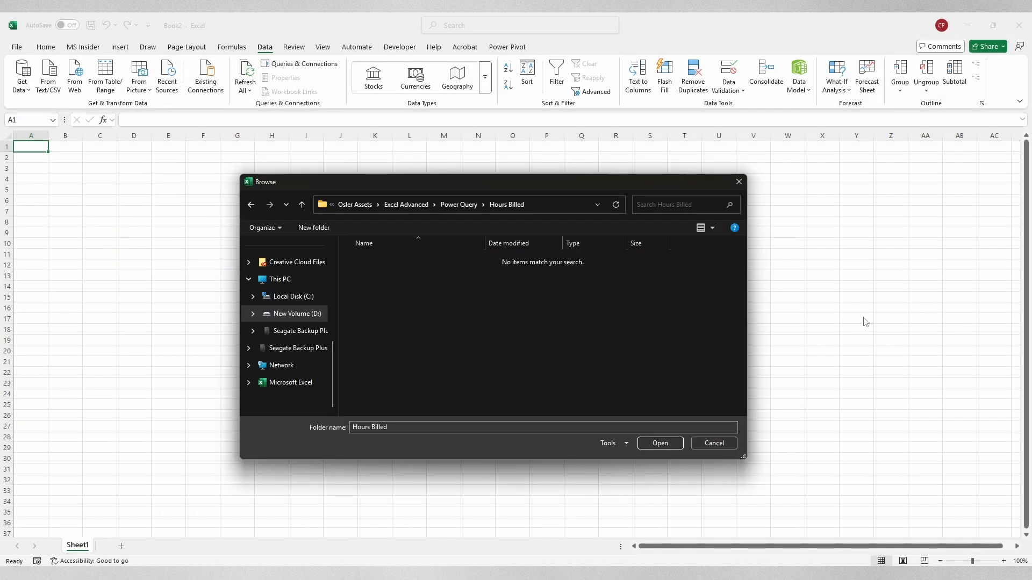
pyautogui.click(660, 443)
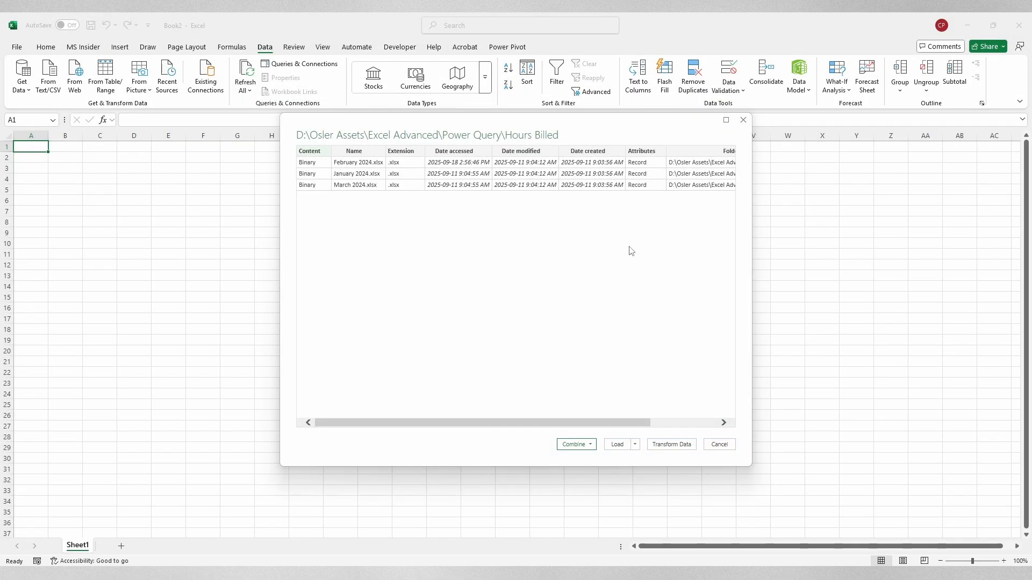
pyautogui.click(675, 451)
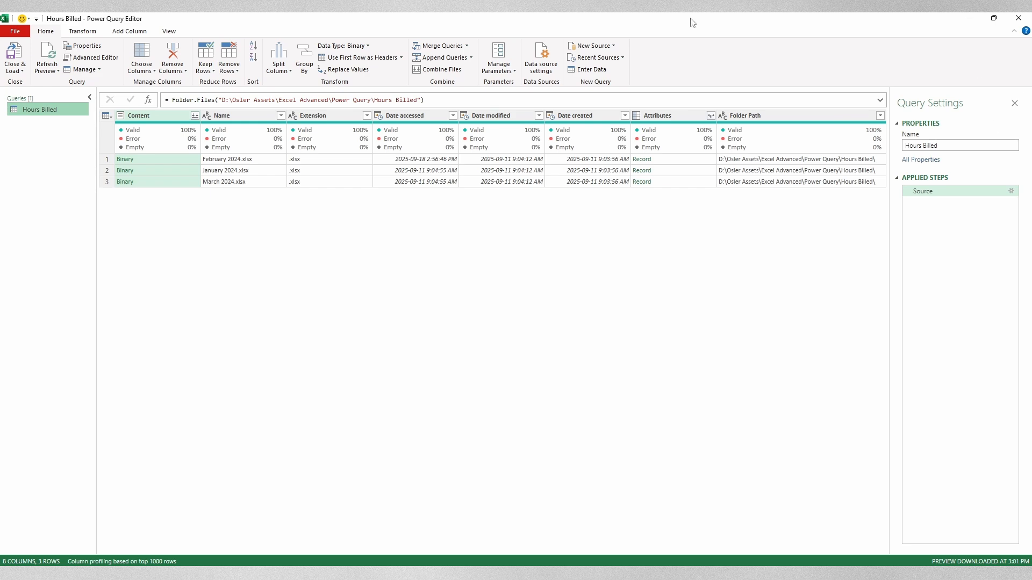
# - Combine the files from the Content column, using the first file as the sample and Sheet1 as the object to extract
pyautogui.click(183, 116)
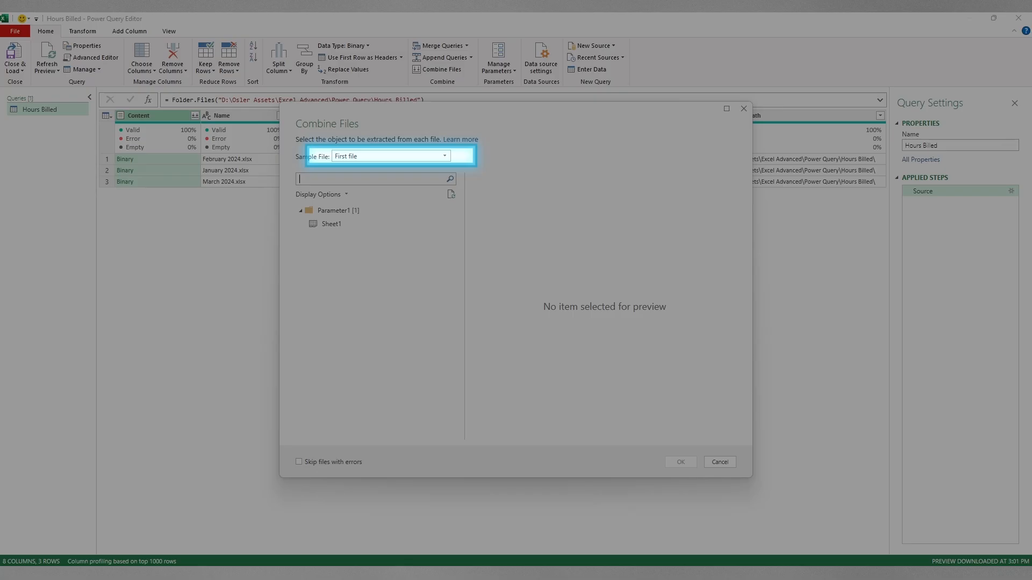
pyautogui.click(445, 157)
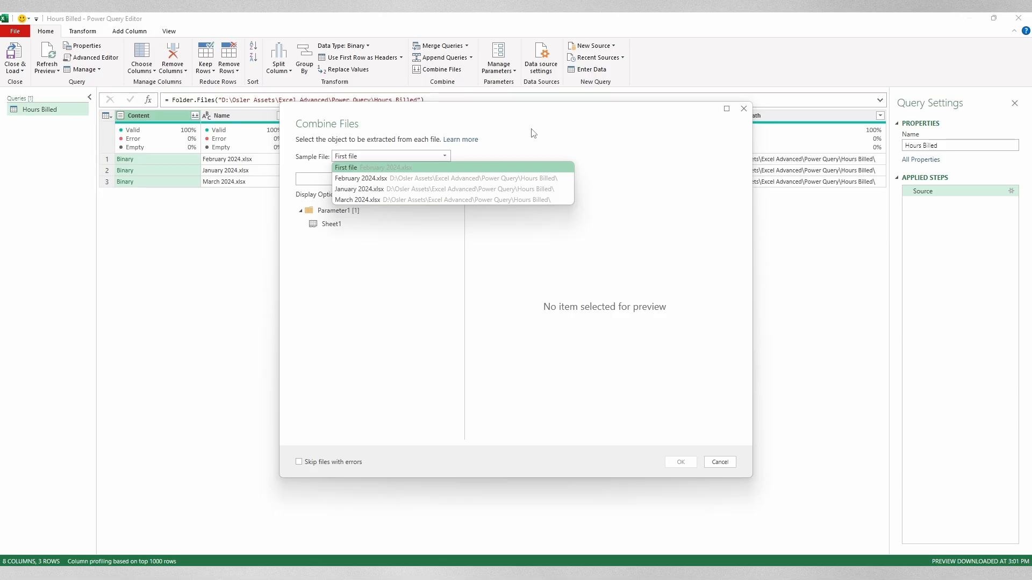
pyautogui.click(618, 167)
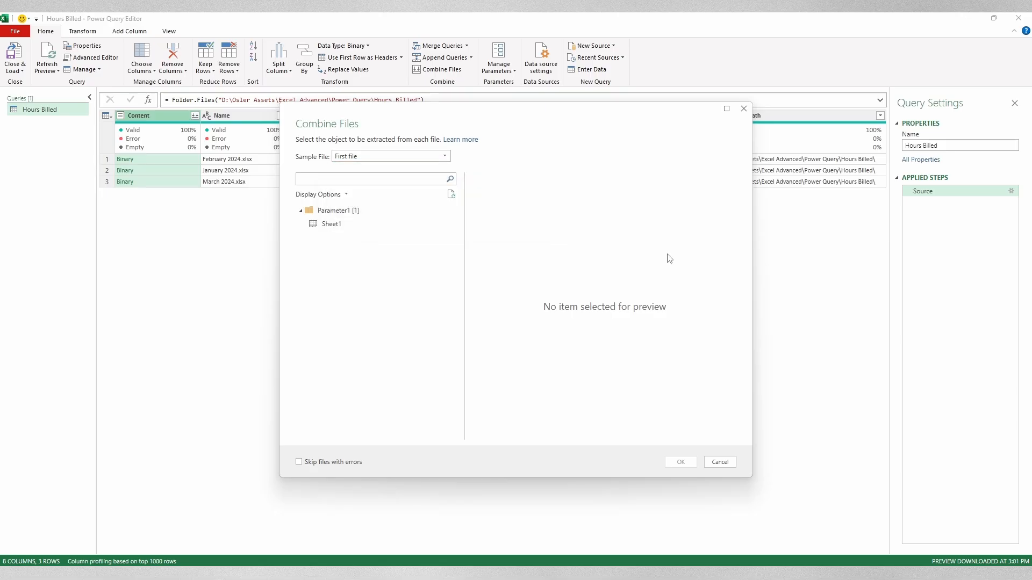
pyautogui.click(346, 225)
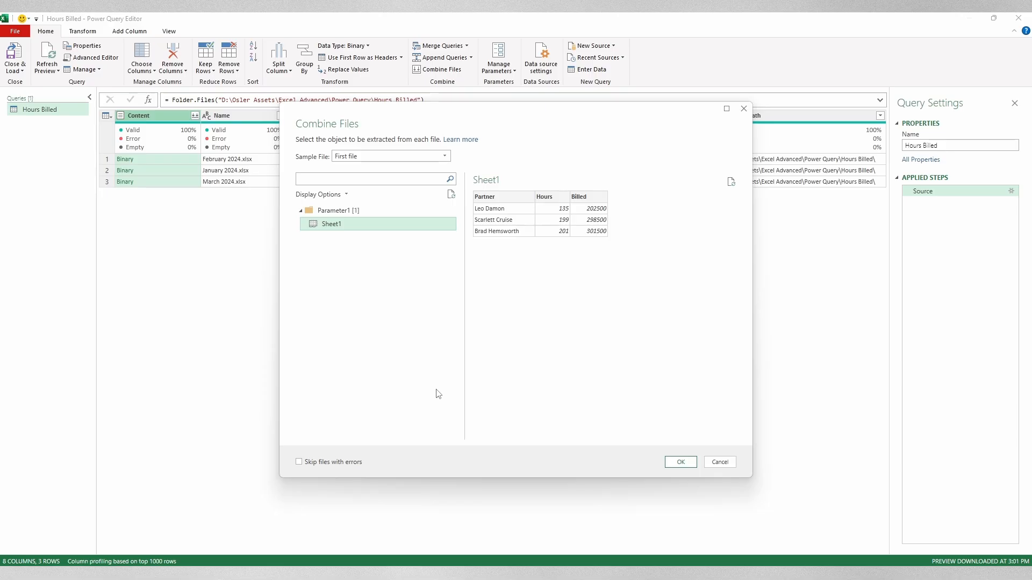
pyautogui.click(682, 462)
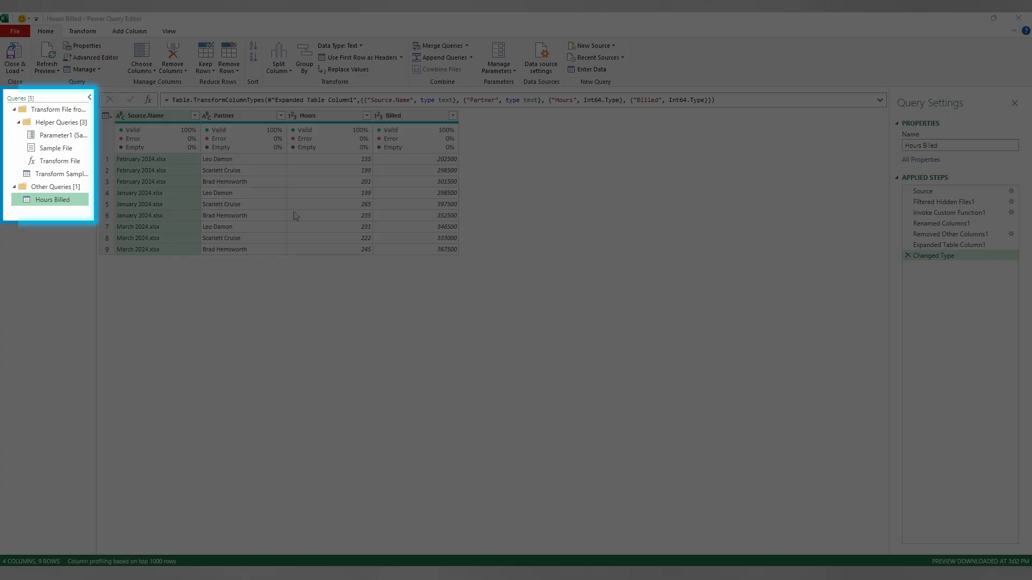
# - Widen the query list, examine the Transform Sample File query, and return to the Hours Billed query
pyautogui.moveTo(122, 193); pyautogui.dragTo(163, 193)
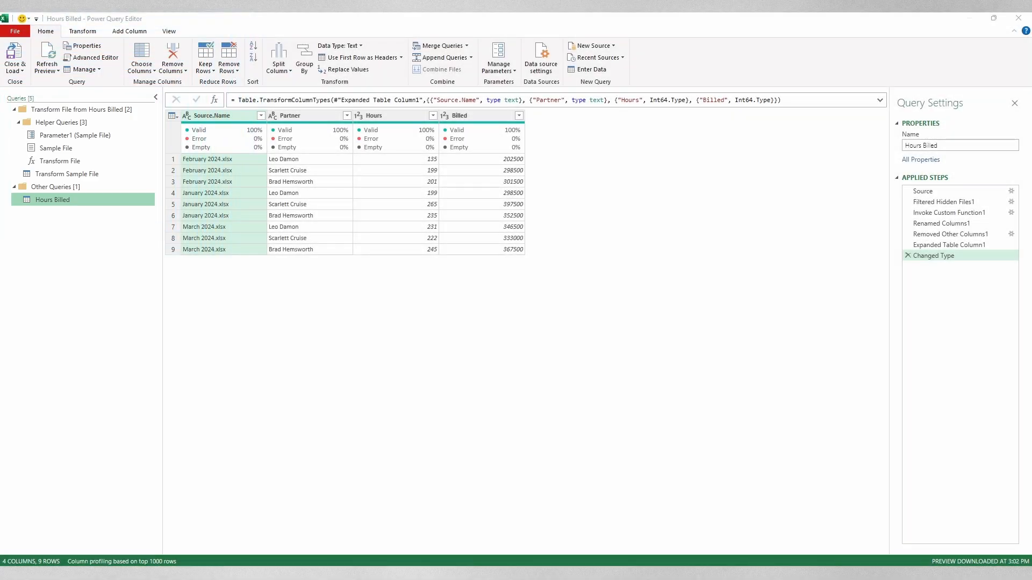
pyautogui.click(67, 174)
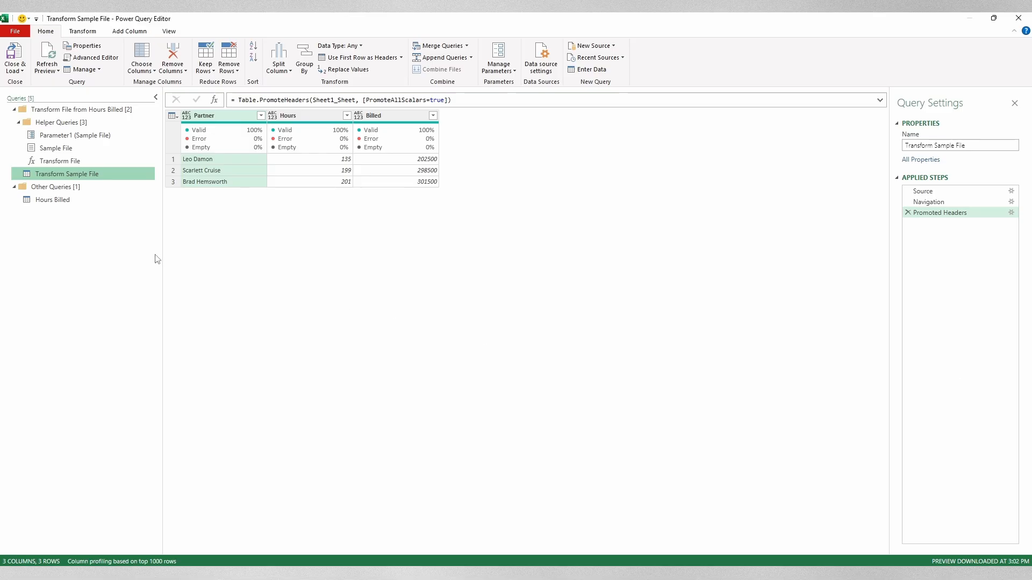
pyautogui.click(53, 200)
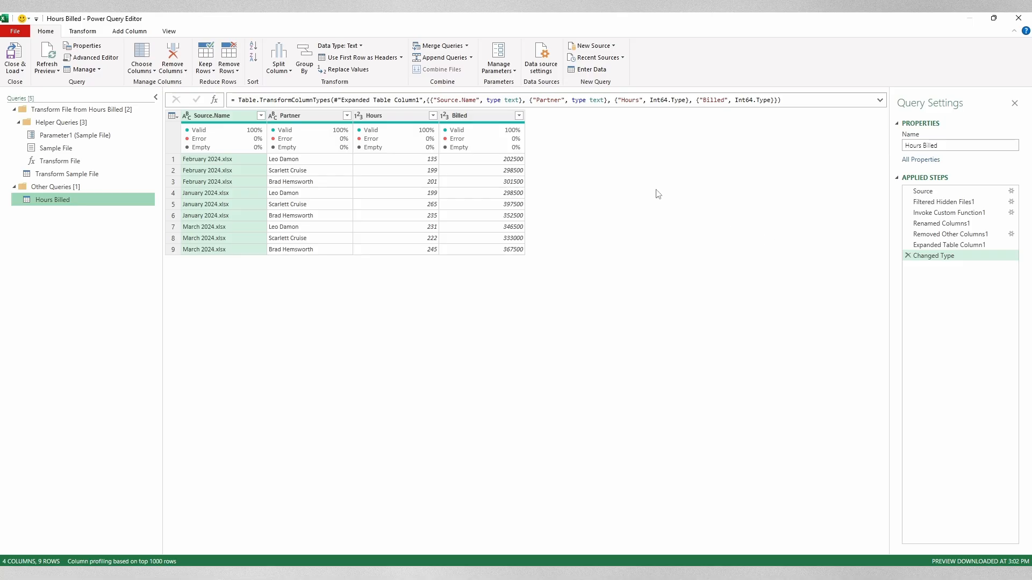
# - Split the Source.Name column by a custom period delimiter at the right-most occurrence
pyautogui.click(277, 70)
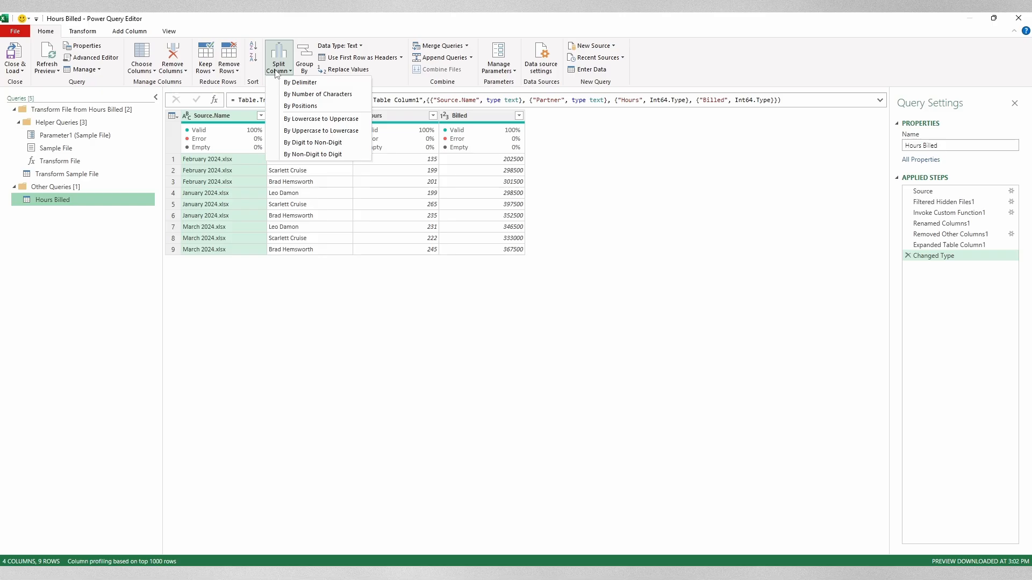
pyautogui.click(317, 92)
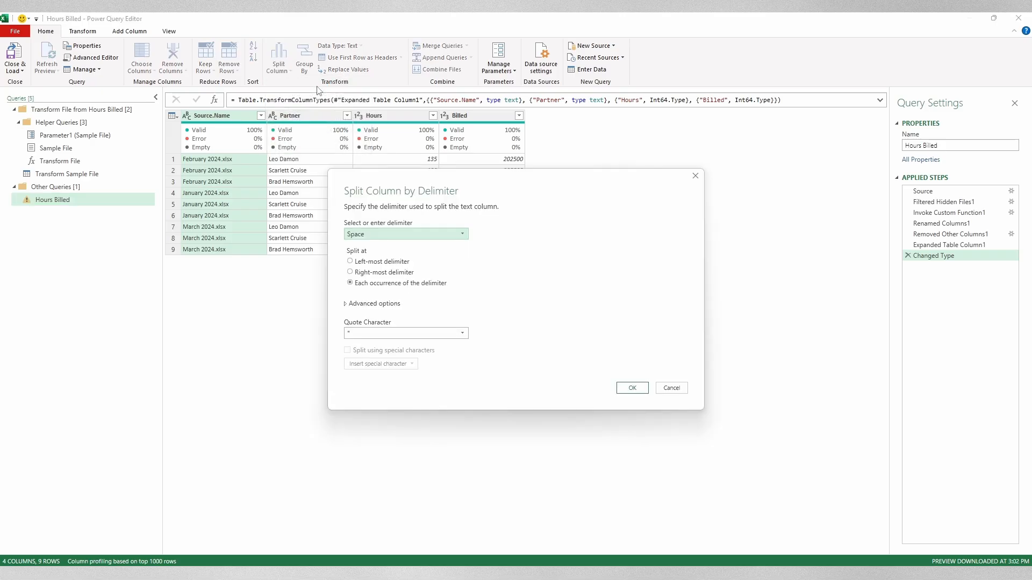
pyautogui.click(441, 236)
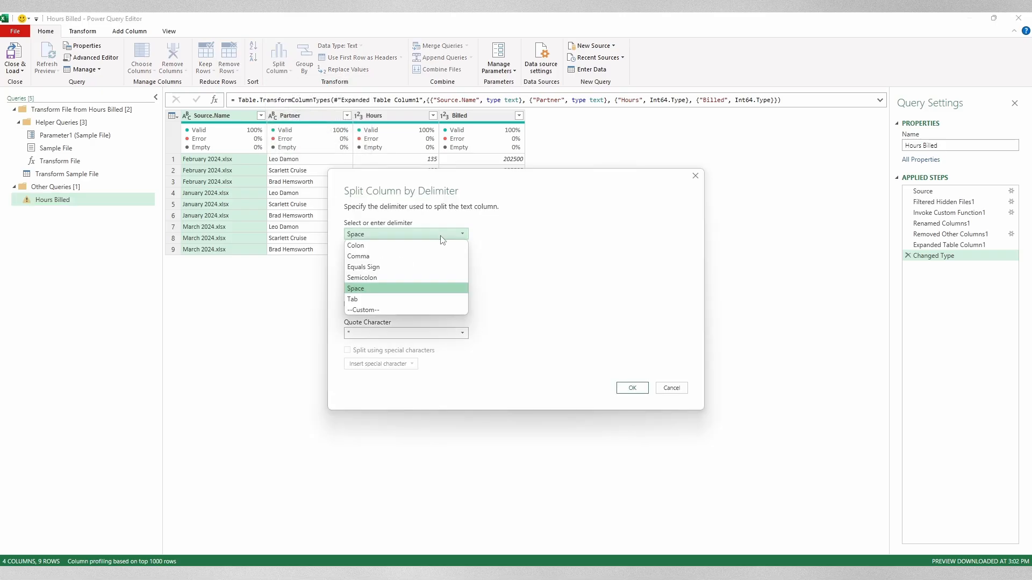
pyautogui.click(398, 310)
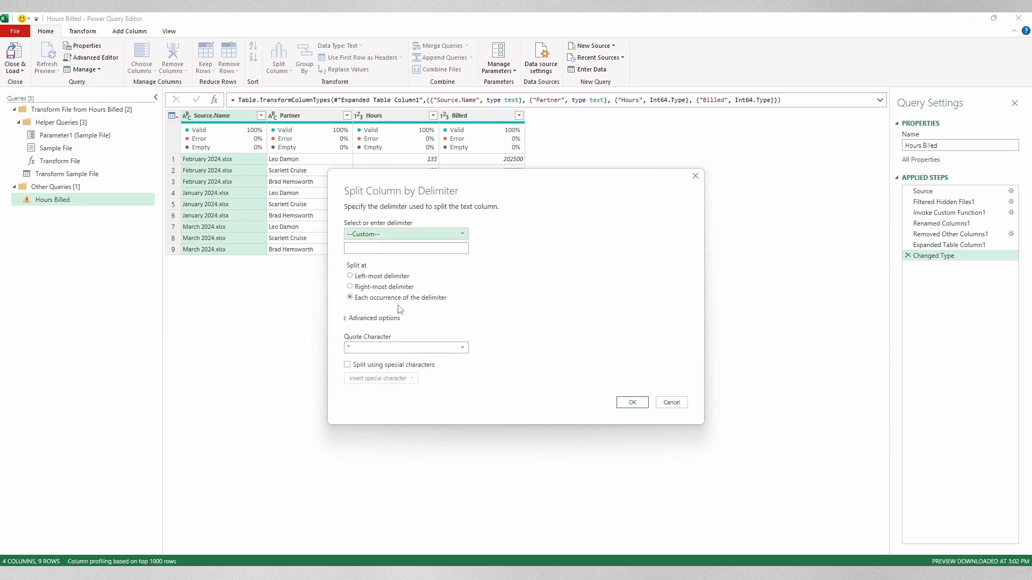
pyautogui.click(407, 247)
pyautogui.write('.')
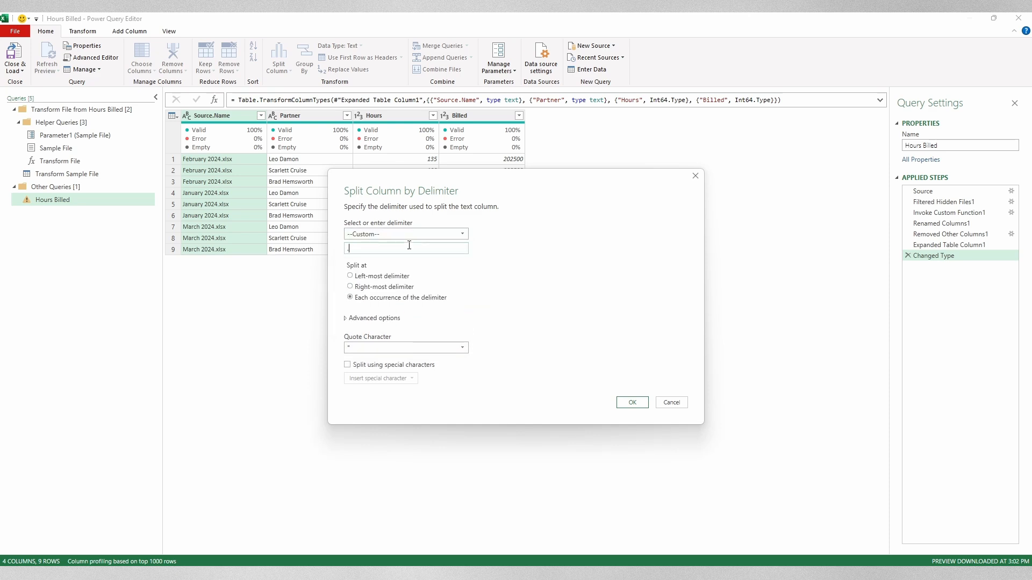
pyautogui.click(399, 288)
pyautogui.click(634, 403)
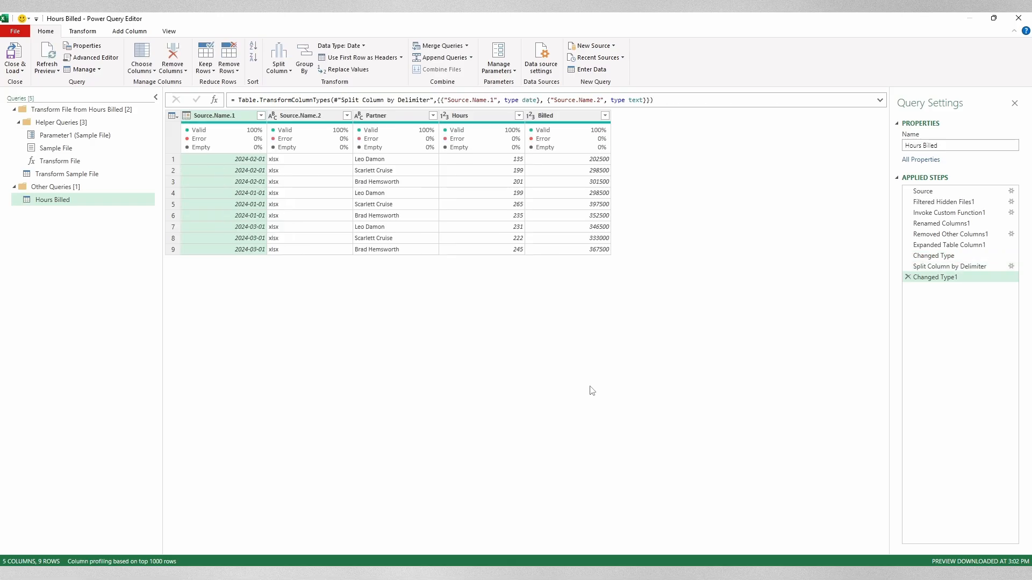
# - Remove the Source.Name.2 column and rename the Source.Name.1 column as Date
pyautogui.click(317, 122)
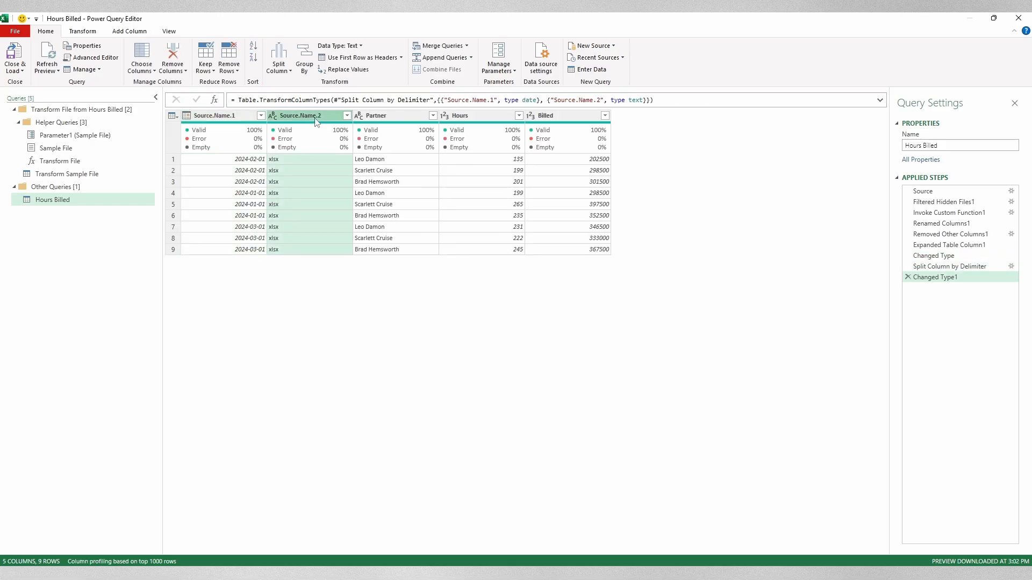
pyautogui.click(172, 53)
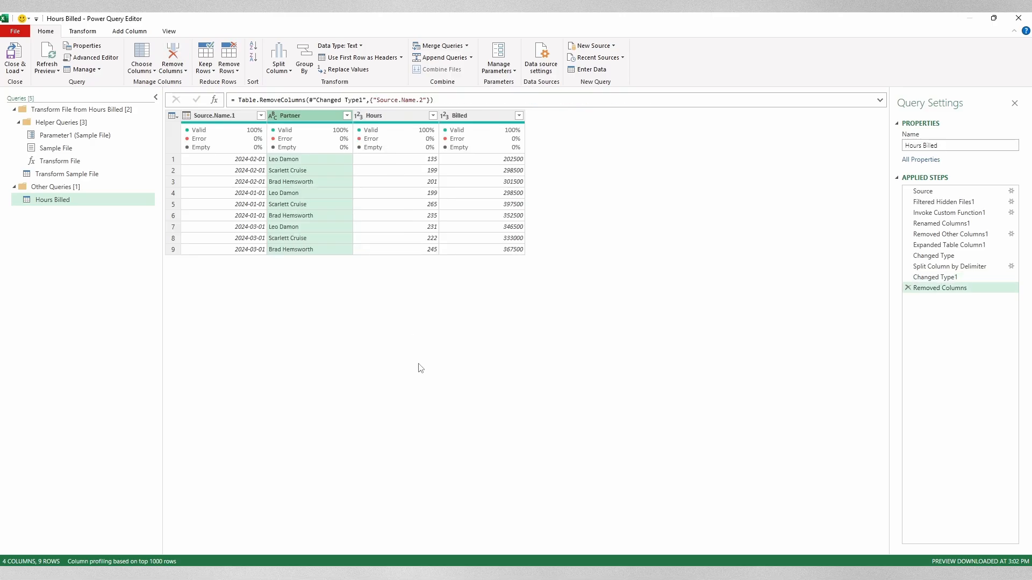
pyautogui.doubleClick(240, 117)
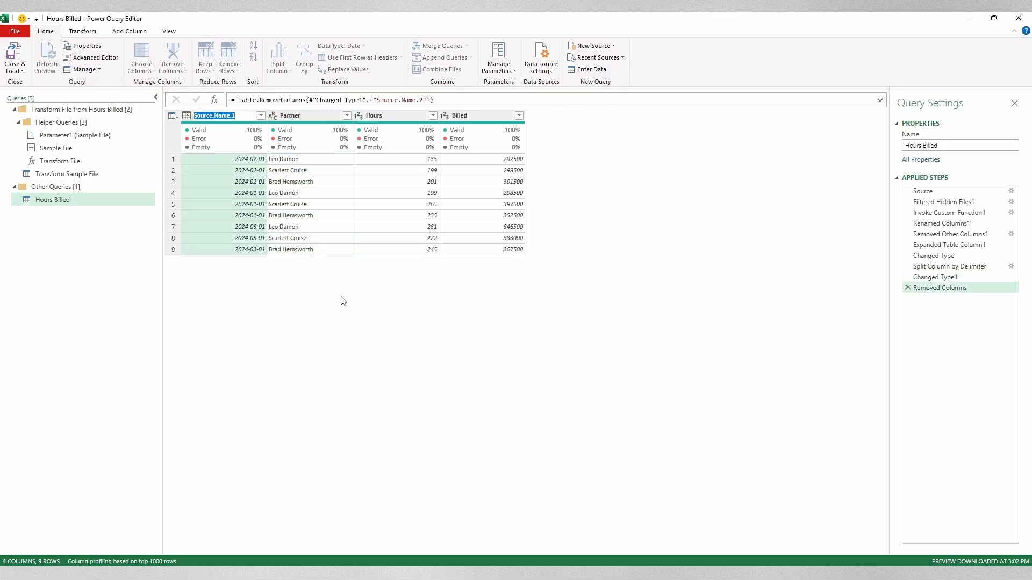
pyautogui.write('Date')
pyautogui.press('Return')
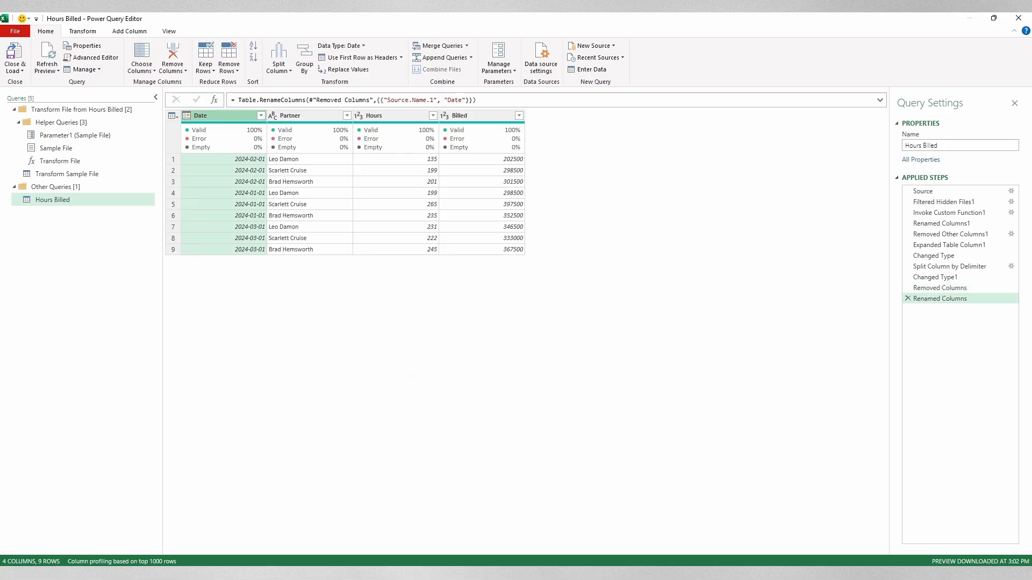
# - Set the data types to Currency for Billed, Decimal Number for Hours and Text for Date
pyautogui.click(444, 115)
pyautogui.click(480, 144)
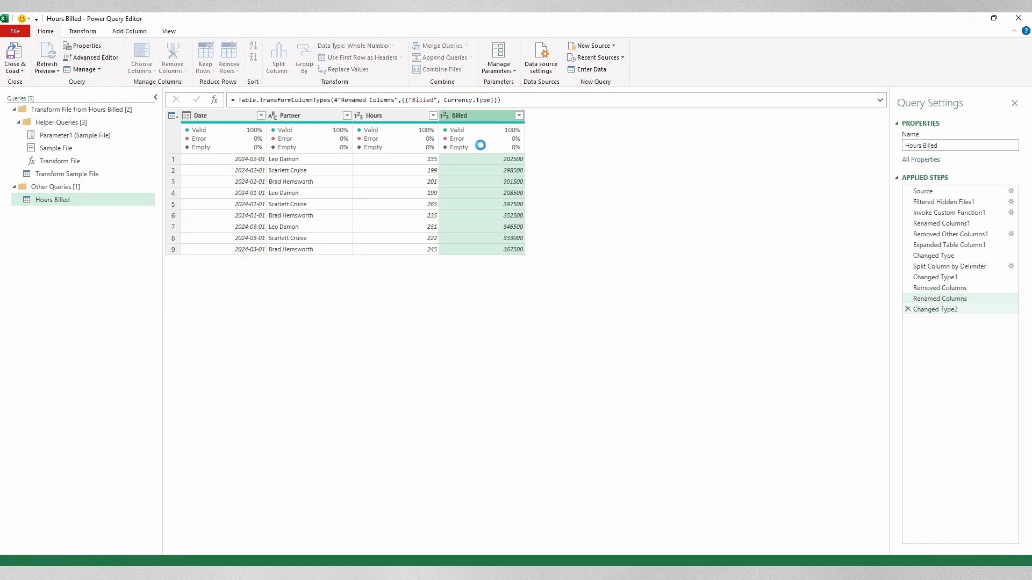
pyautogui.click(358, 116)
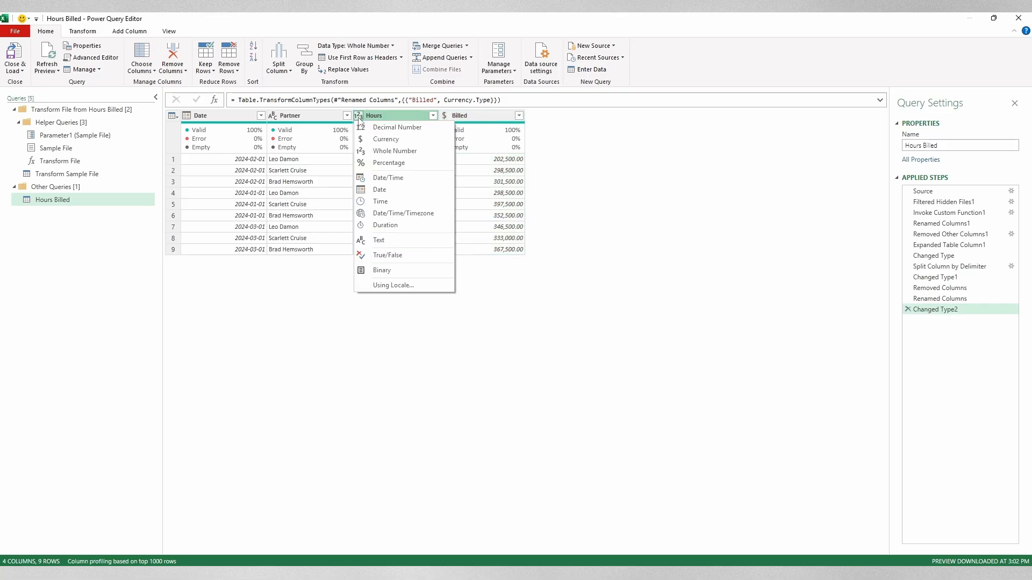
pyautogui.click(382, 128)
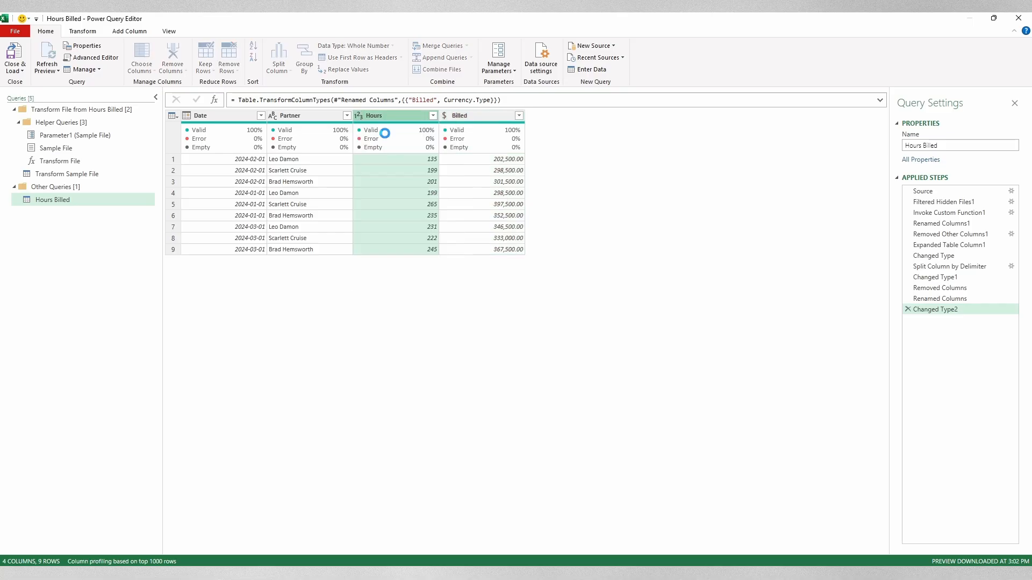
pyautogui.click(186, 116)
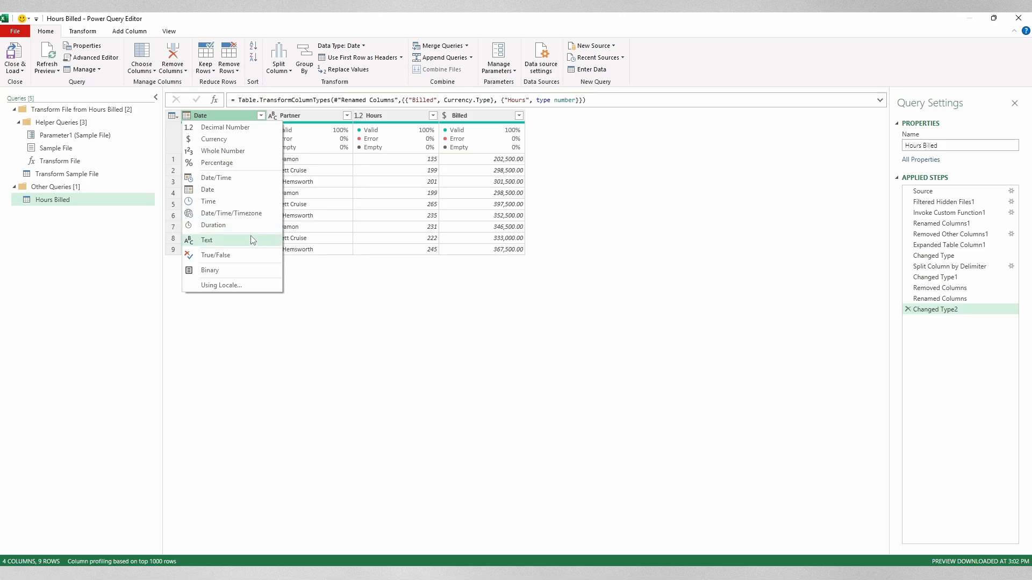
pyautogui.click(248, 240)
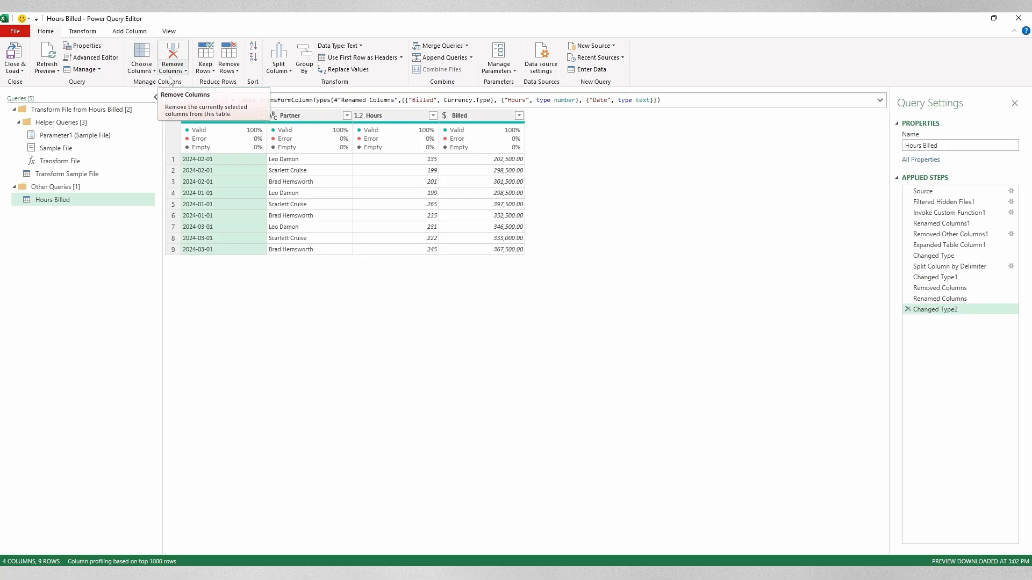
# - Load the combined query as a table to a new worksheet
pyautogui.click(23, 72)
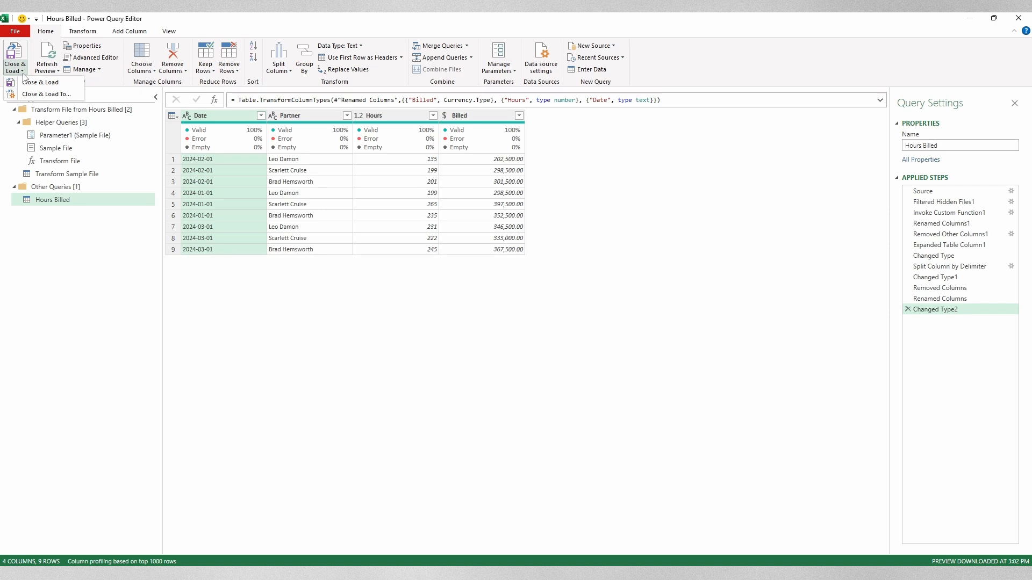
pyautogui.click(53, 94)
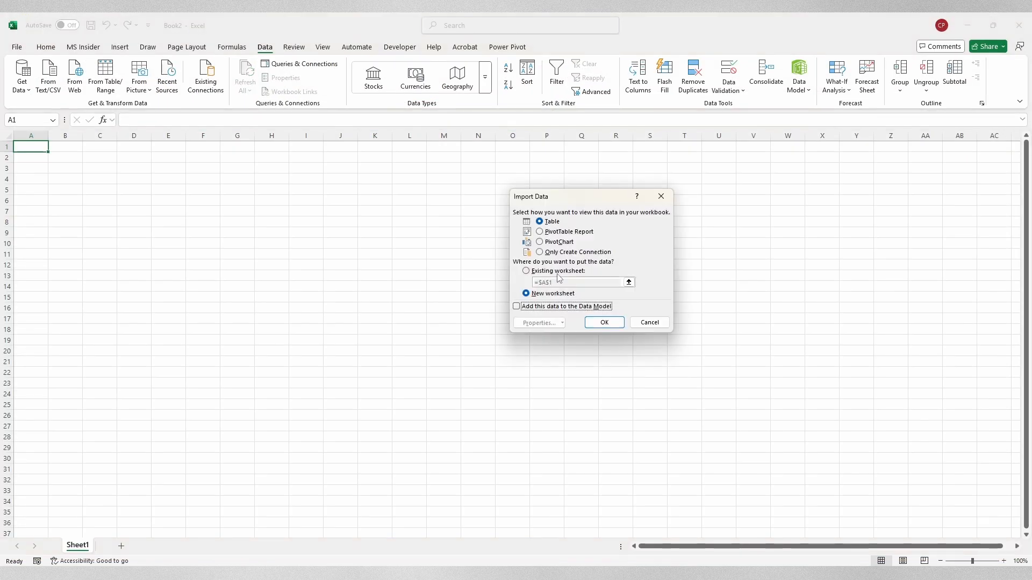
pyautogui.click(603, 324)
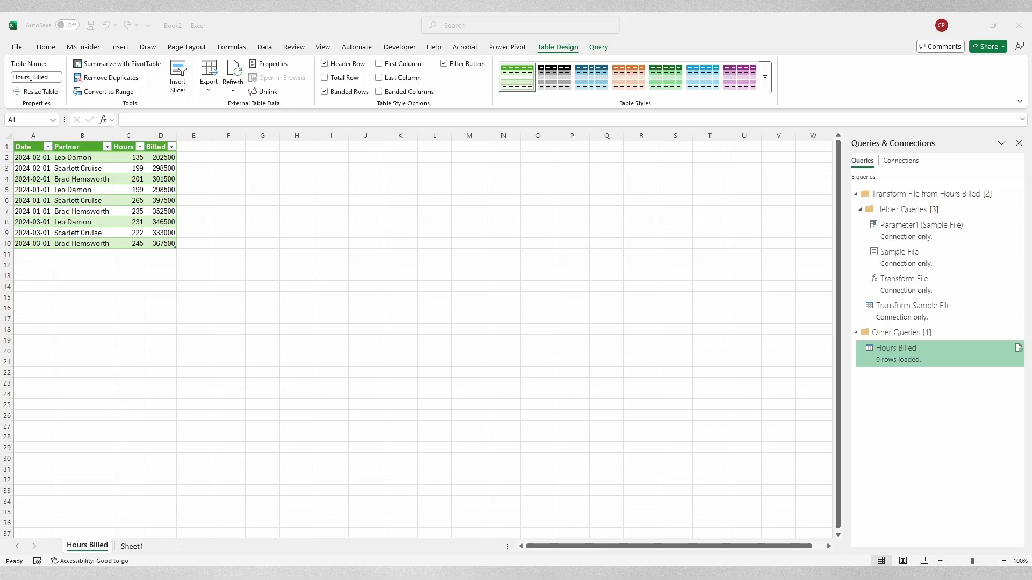
# - Switch to File Explorer, put the April 2024 workbook into the Hours Billed folder, and return to the Excel workbook
pyautogui.hotkey('alt', 'Tab')
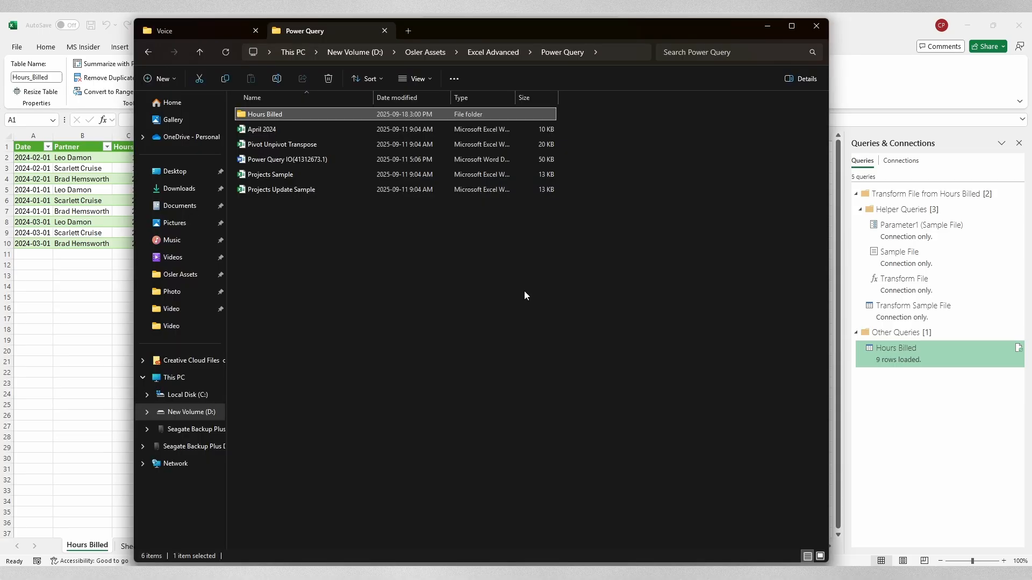
pyautogui.click(274, 130)
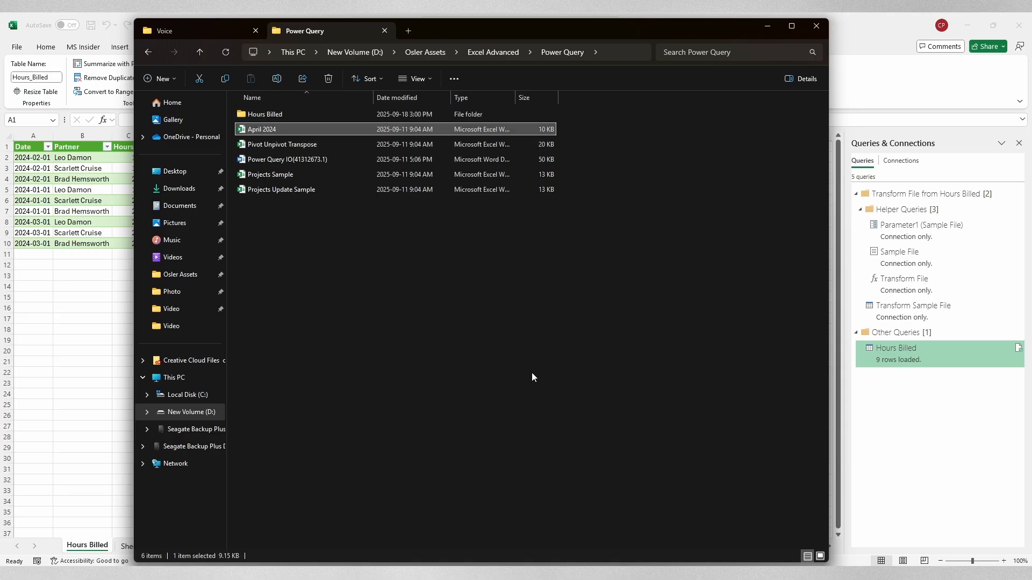
pyautogui.moveTo(314, 132); pyautogui.dragTo(298, 118)
pyautogui.doubleClick(298, 118)
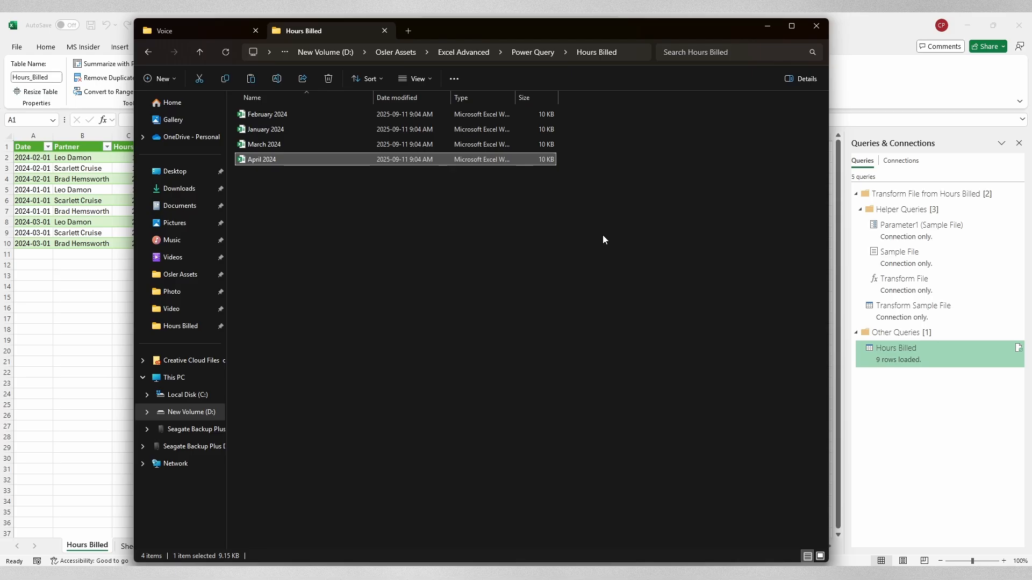
pyautogui.click(765, 32)
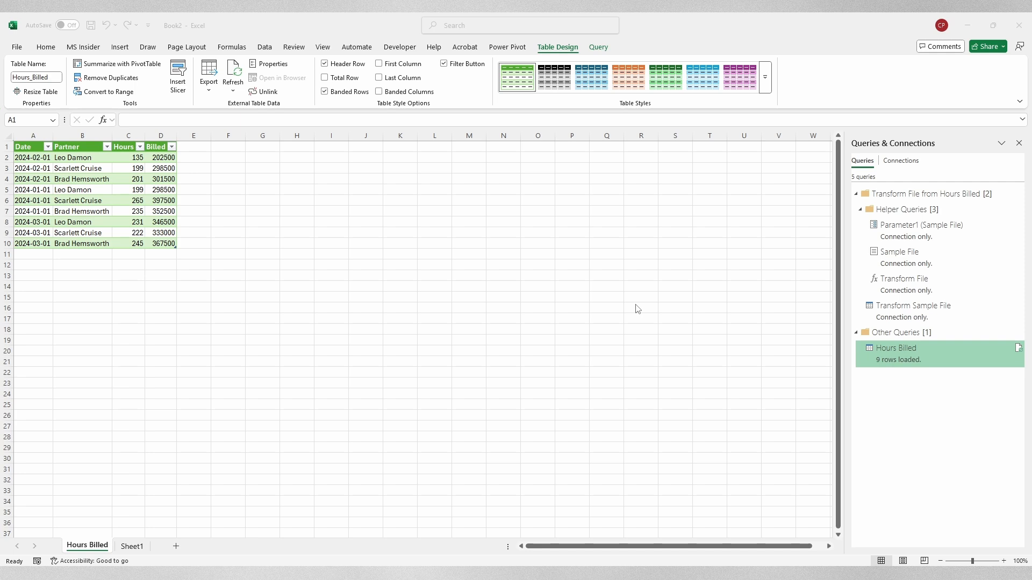
# - Refresh all queries in the workbook to bring the added April 2024 file into the Hours Billed table
pyautogui.click(264, 46)
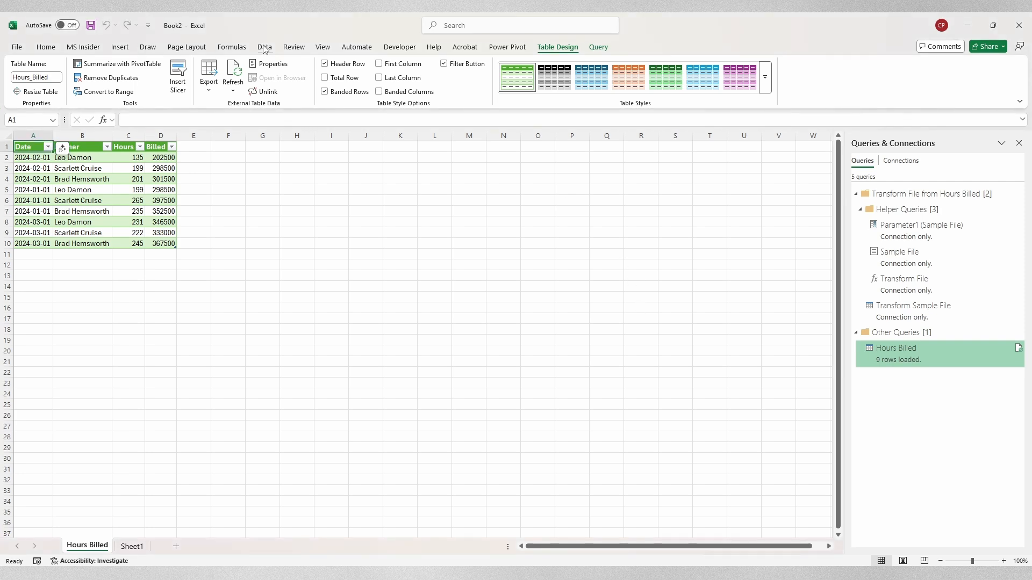
pyautogui.click(265, 47)
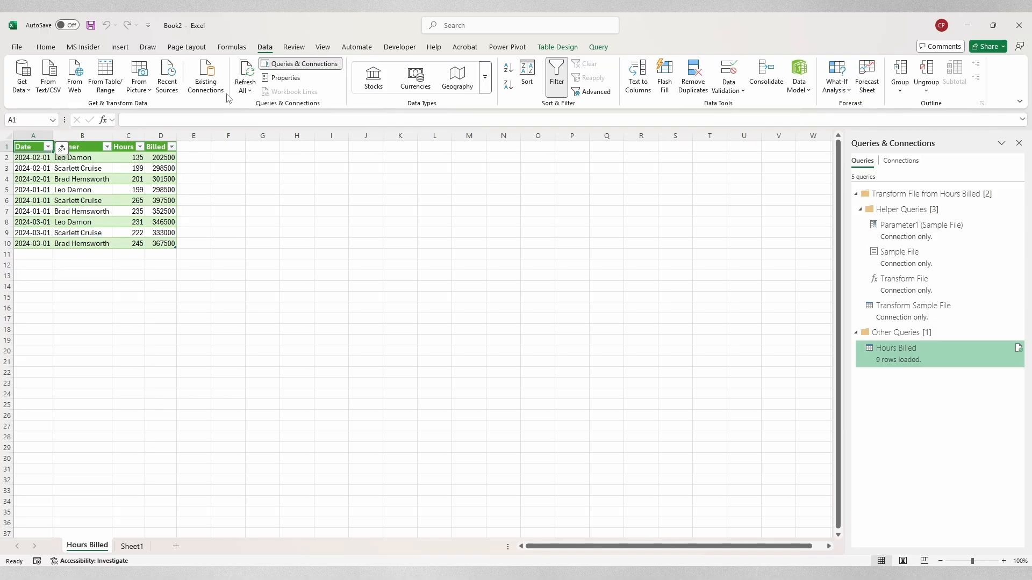
pyautogui.click(246, 73)
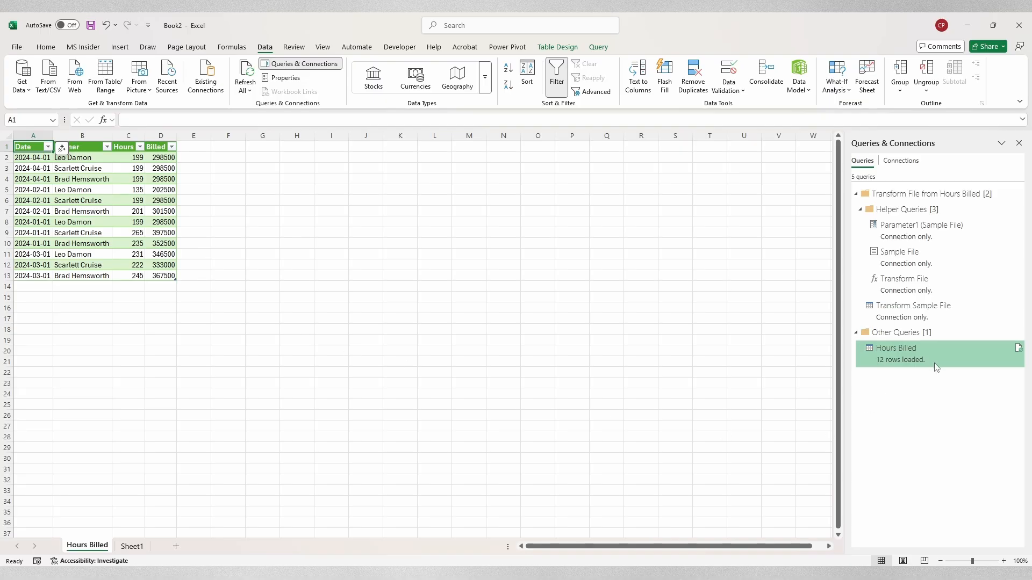
# - Reopen the Hours Billed query for editing and refresh the preview of its Source step
pyautogui.moveTo(937, 366)
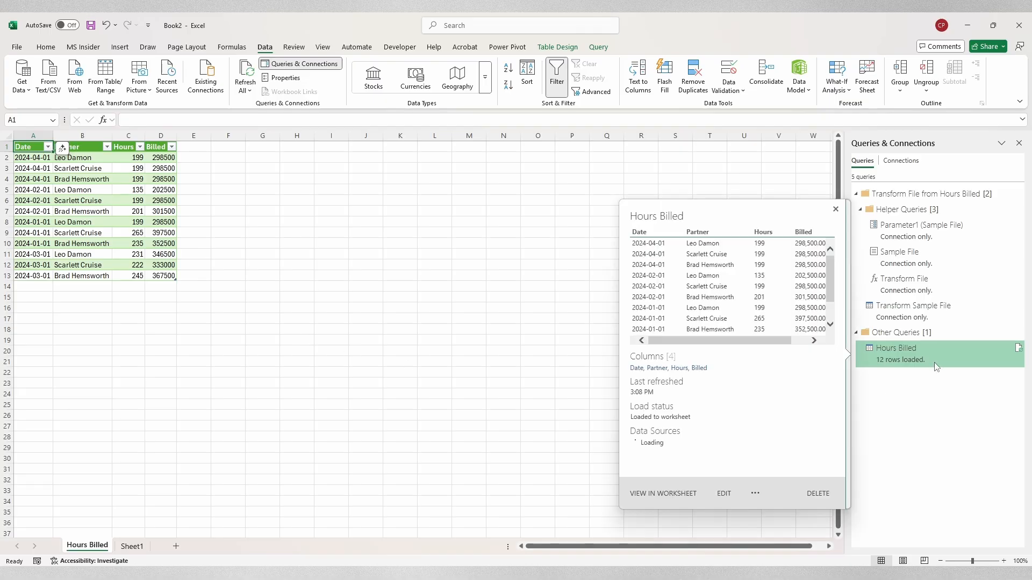
pyautogui.click(725, 494)
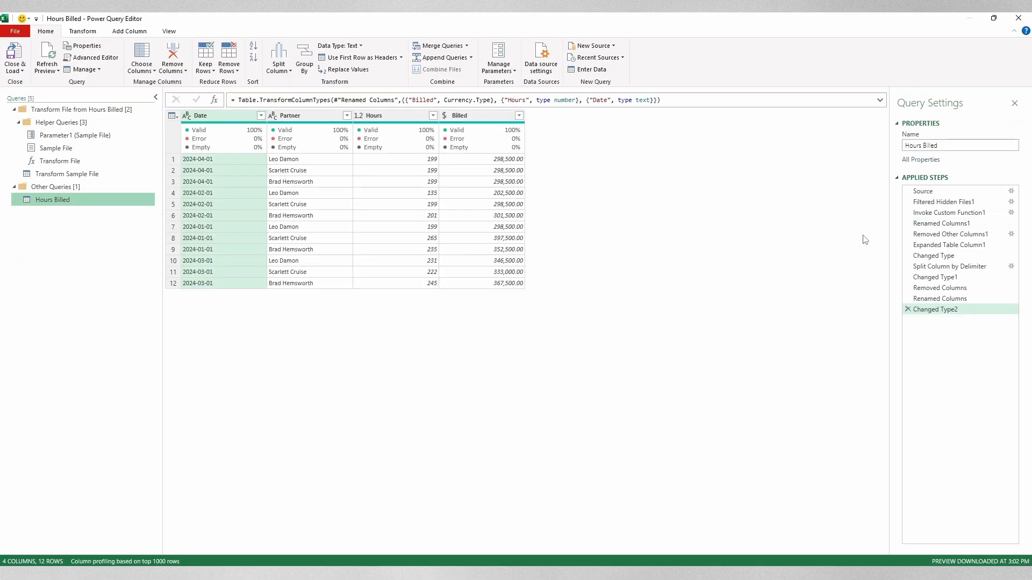
pyautogui.click(960, 196)
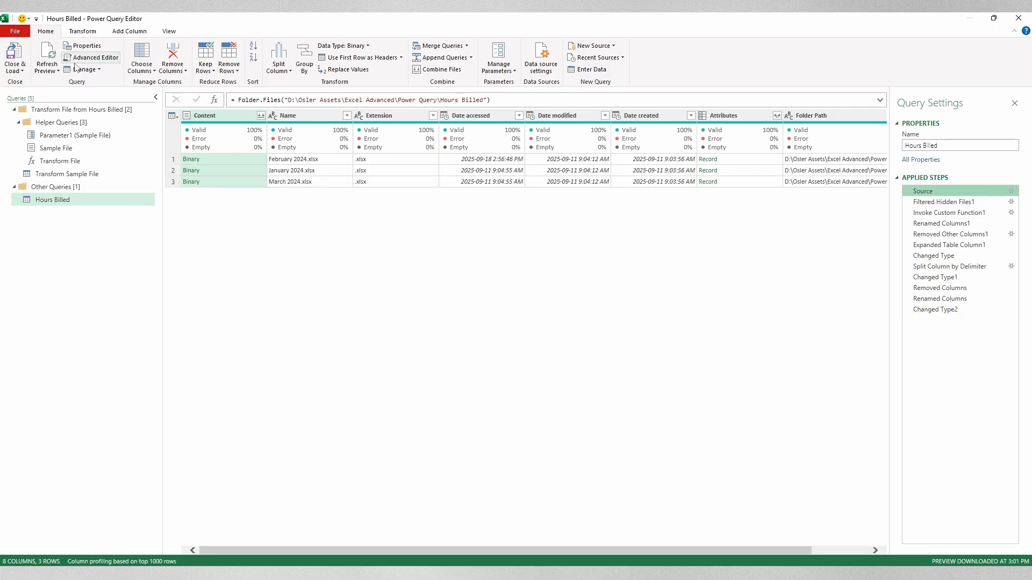
pyautogui.click(54, 47)
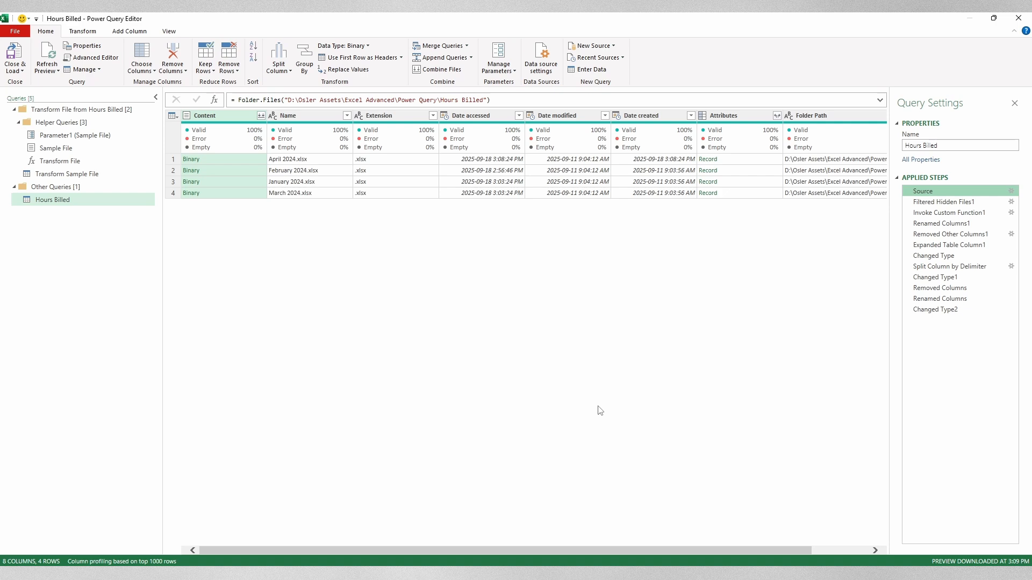